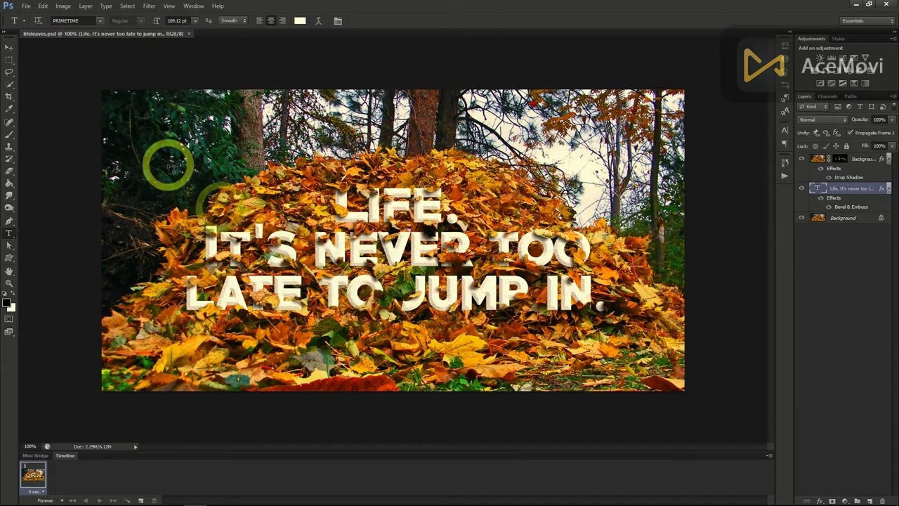
Open the image lifeleaves.png
click(26, 5)
click(33, 15)
double_click(486, 137)
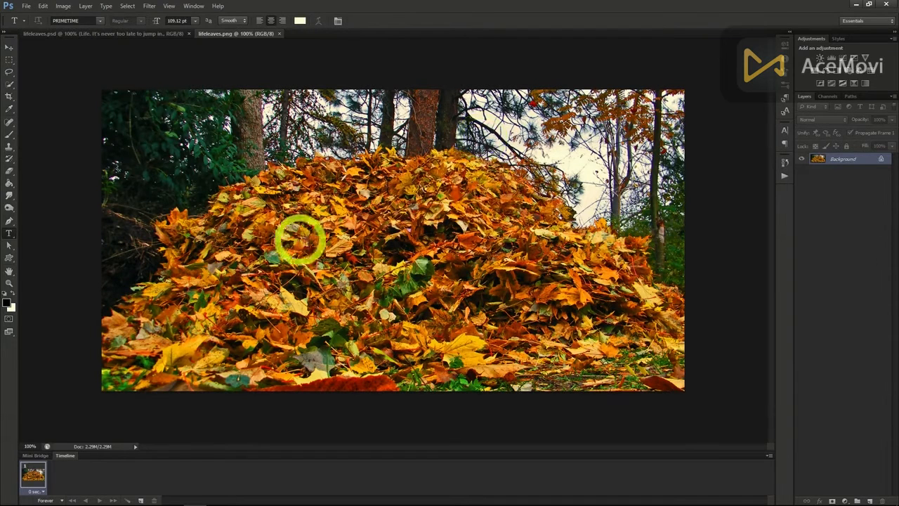
Add a three-line text over the leaf pile reading "Life. / It's never too late / to jump in."
click(429, 188)
text(LIFE.)
key(Return)
text(It's never too late)
key(Return)
text(to j)
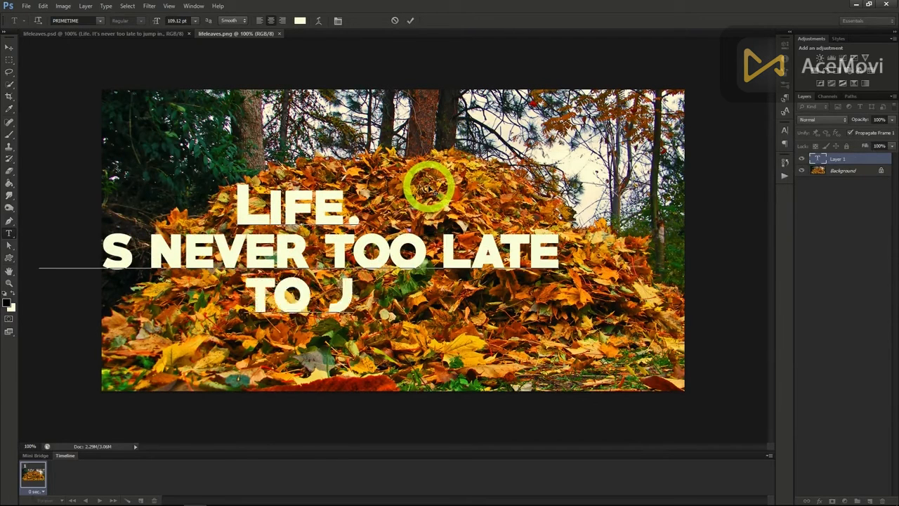
text(ump in.)
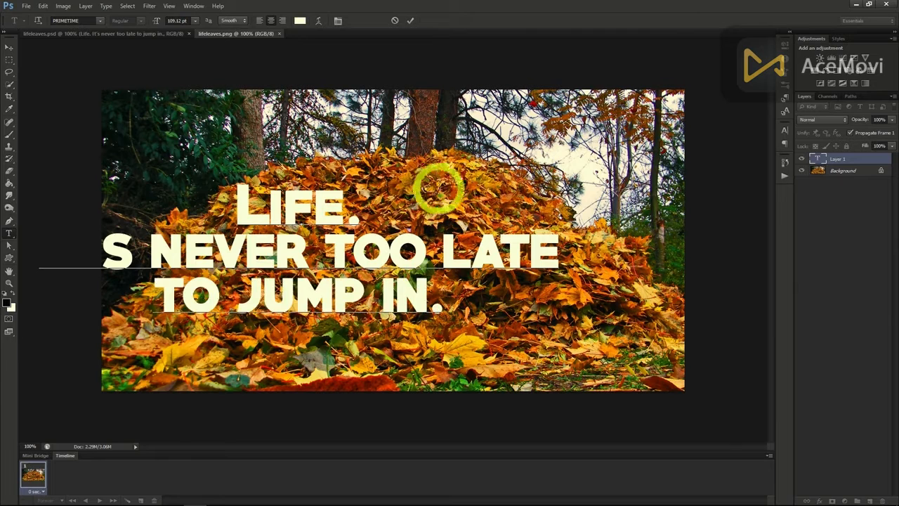
Move the text to the middle of the image and rebreak it so the last line reads "late to jump in."
drag(581, 186, 693, 198)
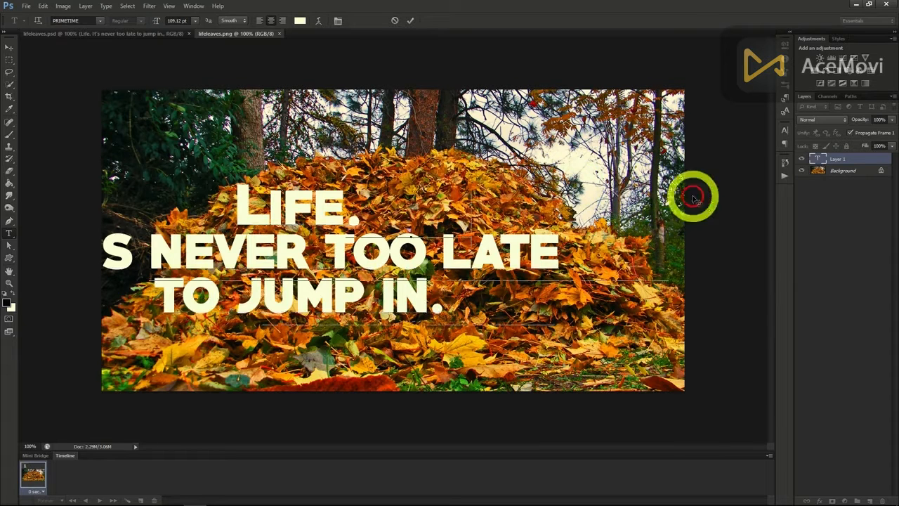
drag(587, 187, 555, 184)
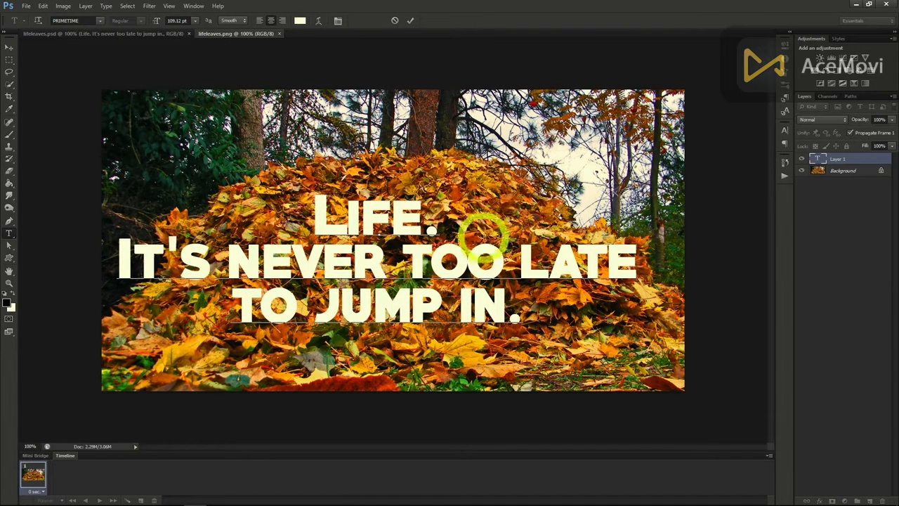
click(522, 253)
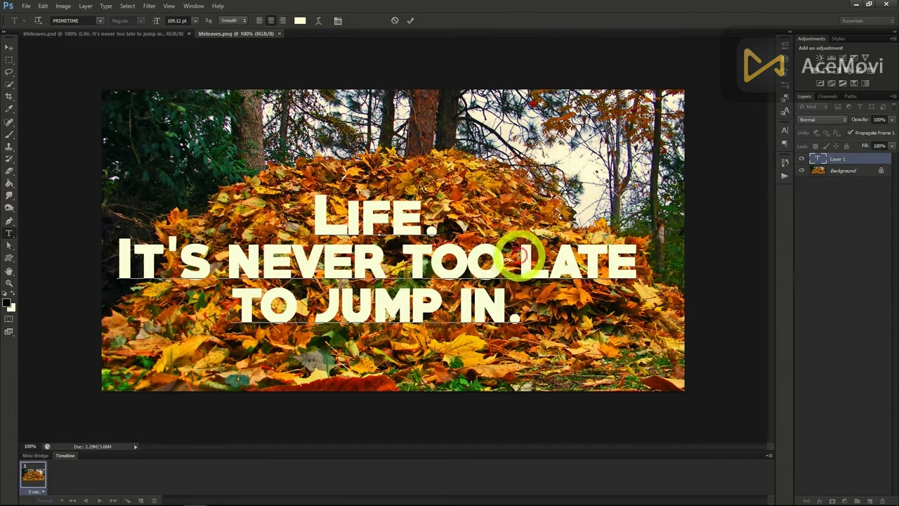
key(Return)
click(461, 303)
key(Delete)
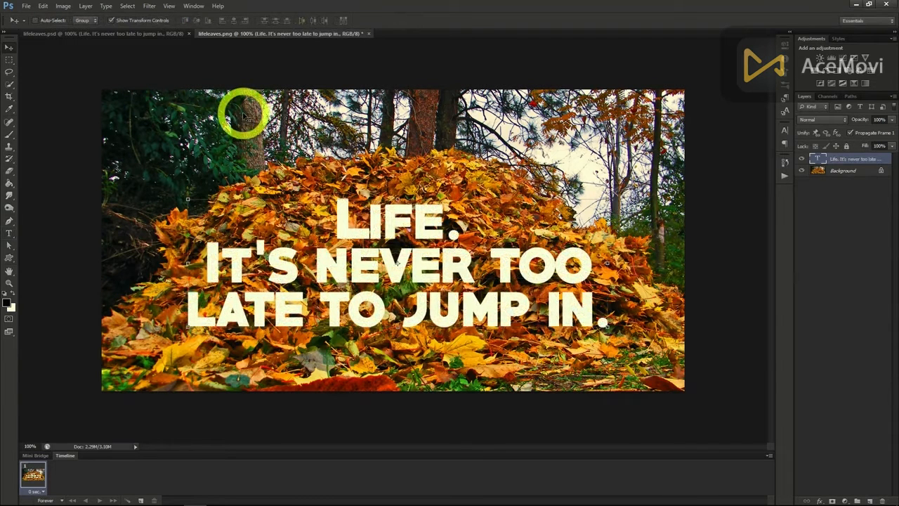
Duplicate the Background layer as "Background copy" above the text and lower the copy's opacity to 45%
click(840, 170)
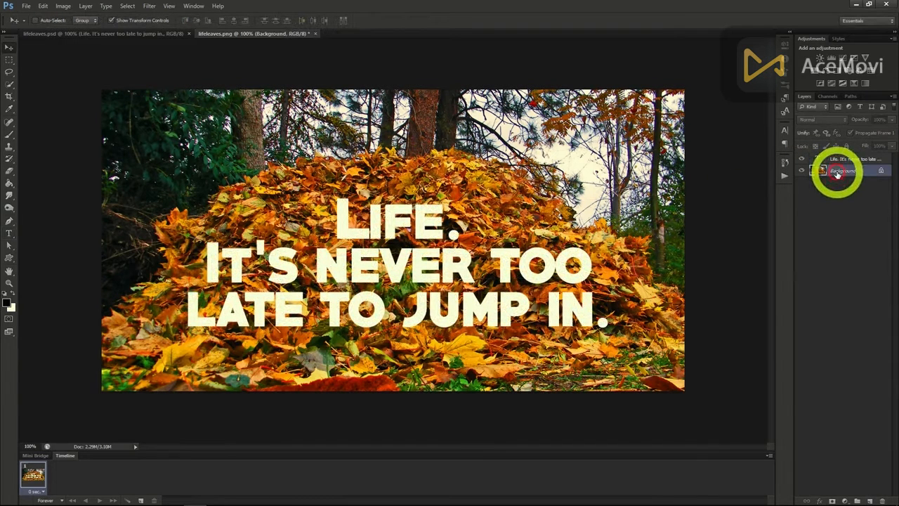
right_click(841, 171)
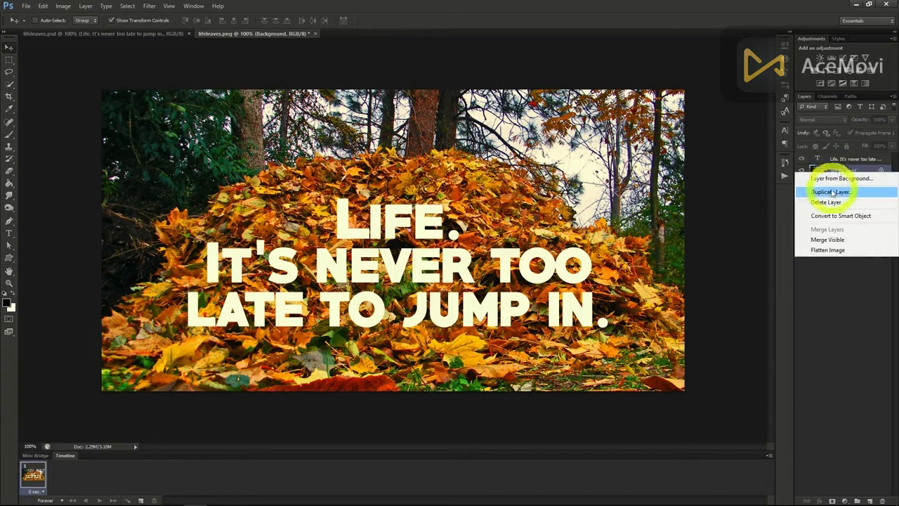
click(831, 192)
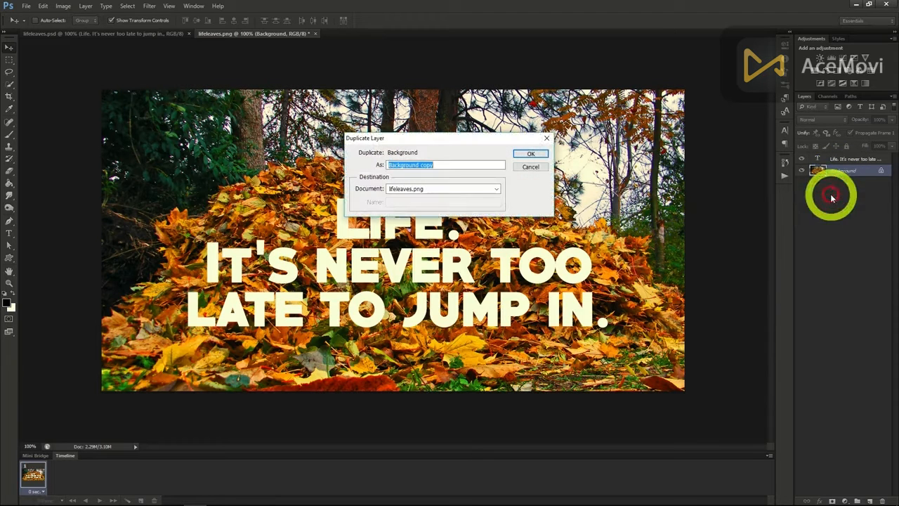
click(530, 153)
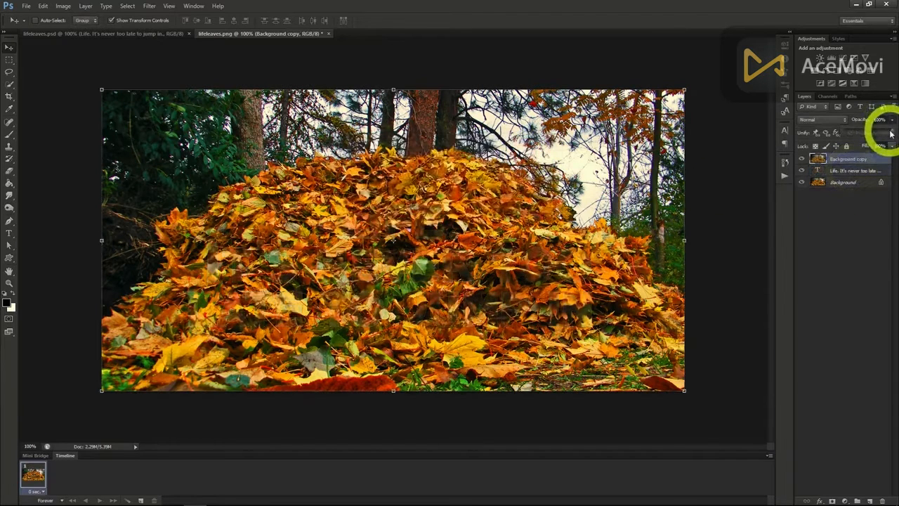
drag(891, 133, 866, 134)
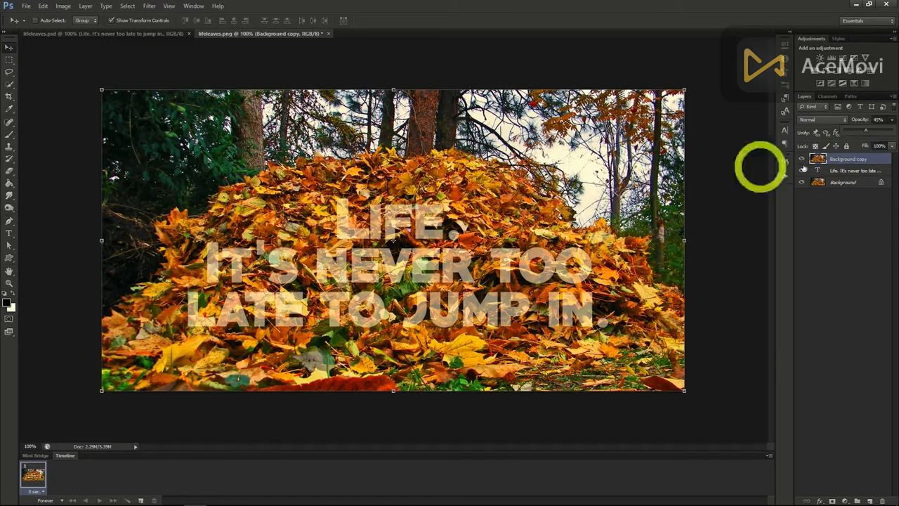
Quick-select leaves overlapping the letters, mask the background copy to that selection, and restore the copy's opacity to 100%
click(9, 84)
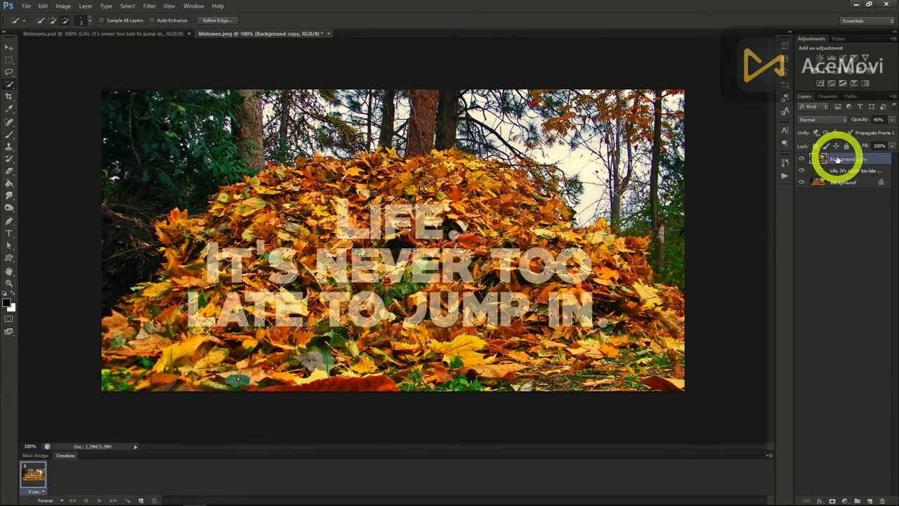
click(830, 500)
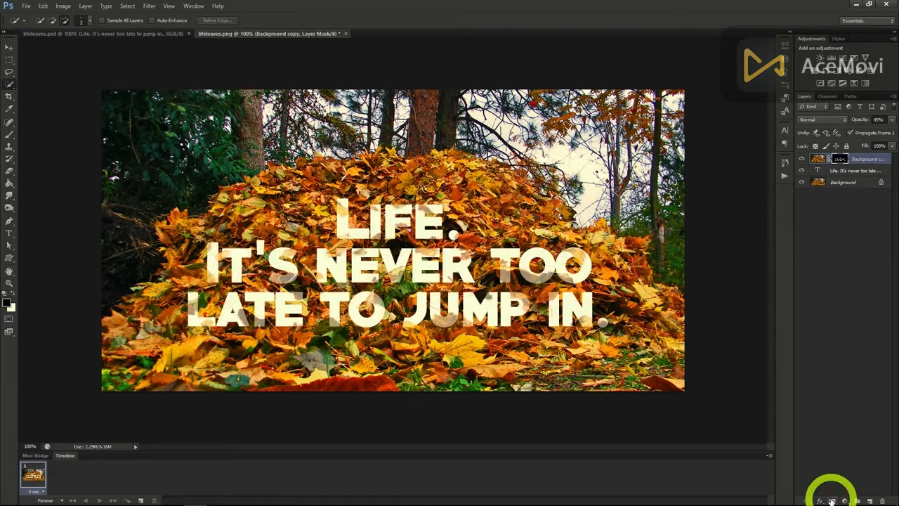
drag(867, 132, 897, 130)
click(893, 121)
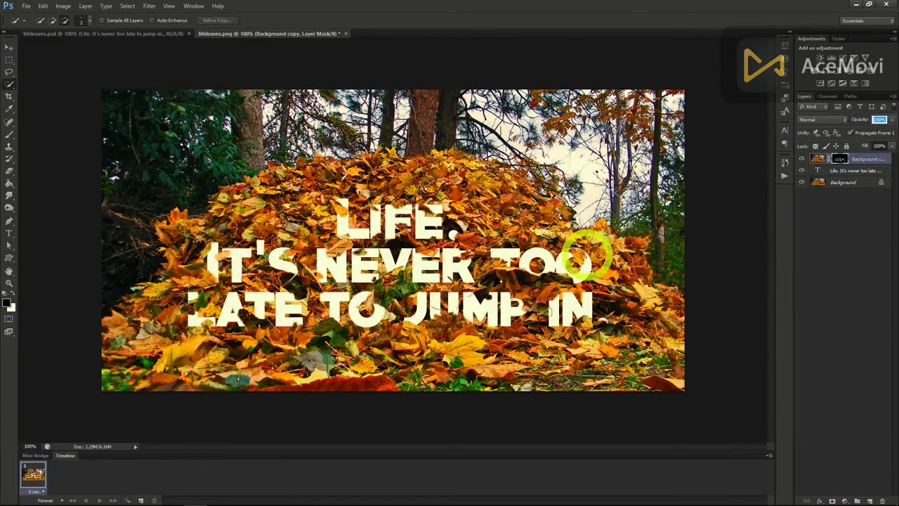
Add a Drop Shadow effect to the masked Background copy layer
right_click(850, 166)
click(851, 164)
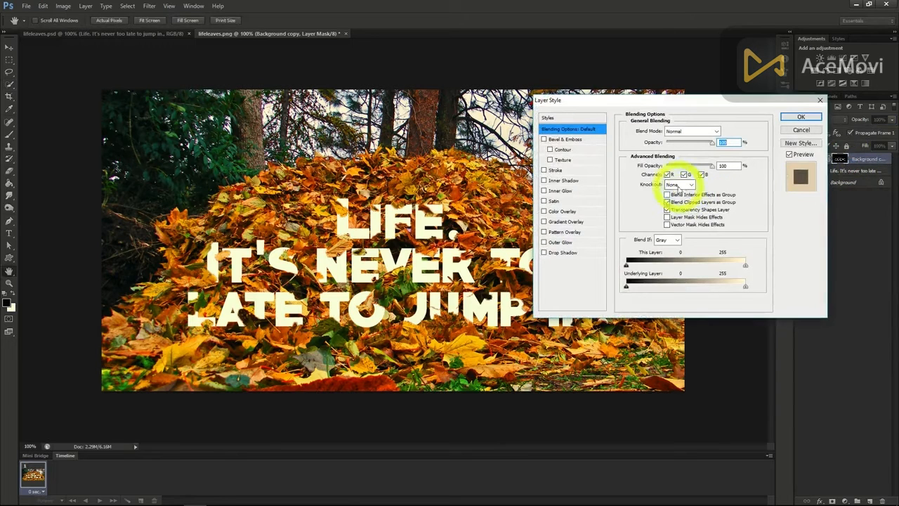
click(544, 252)
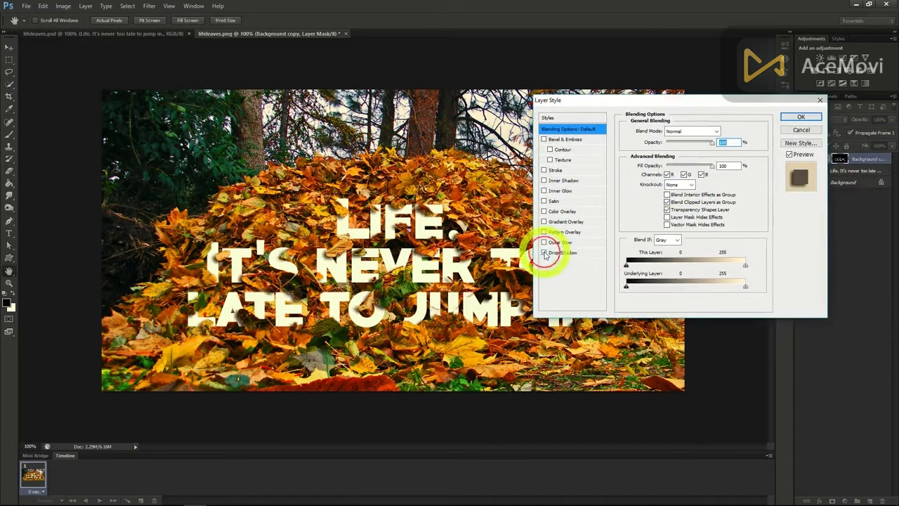
click(801, 116)
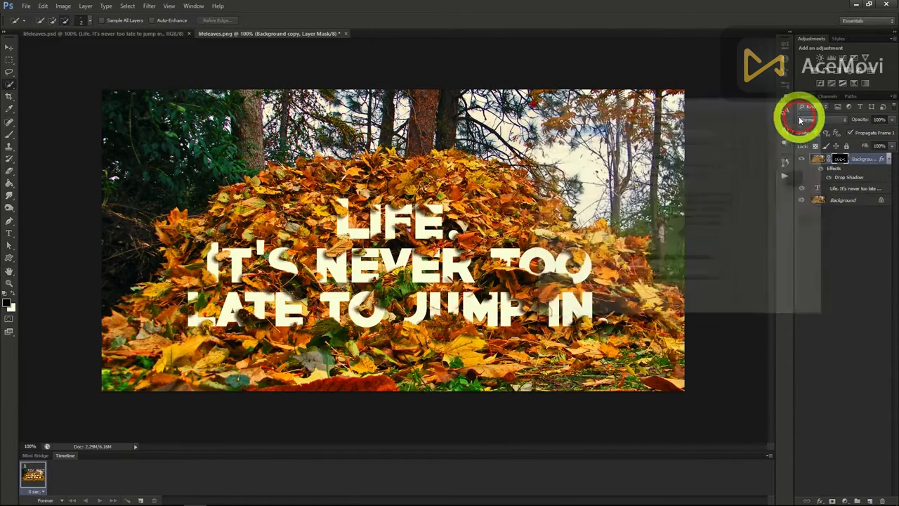
Enable a Pattern Overlay effect on the text layer and show its settings
click(844, 188)
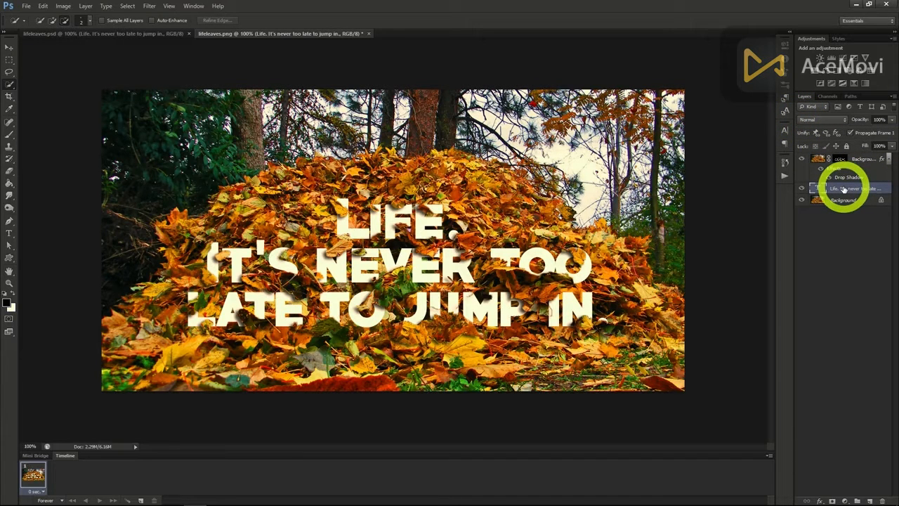
right_click(843, 188)
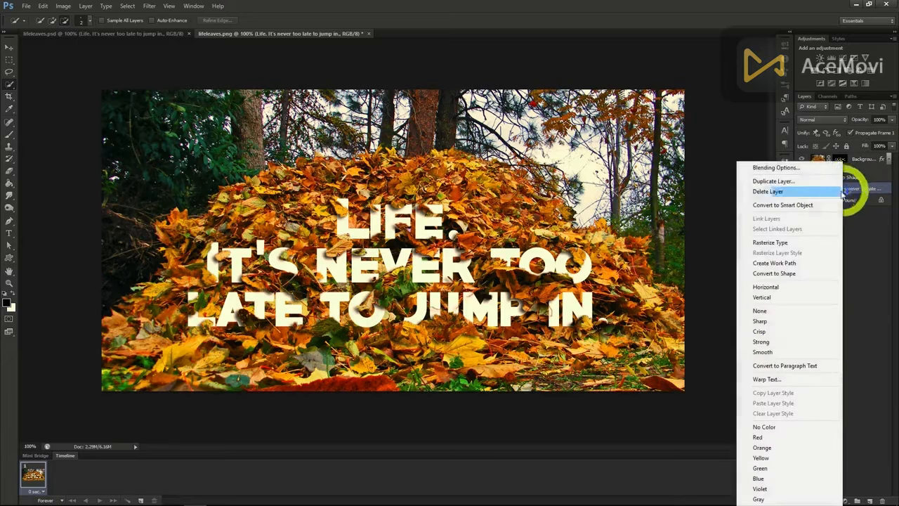
click(785, 169)
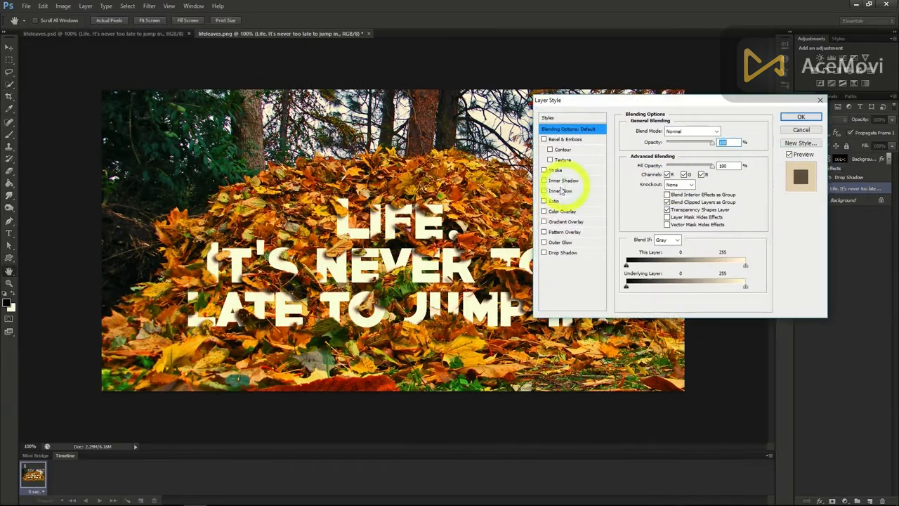
click(546, 233)
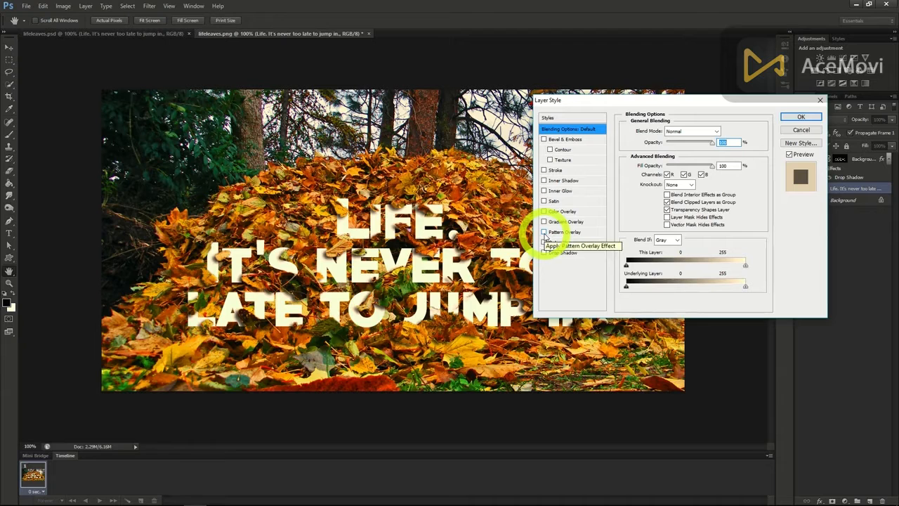
click(545, 233)
click(562, 232)
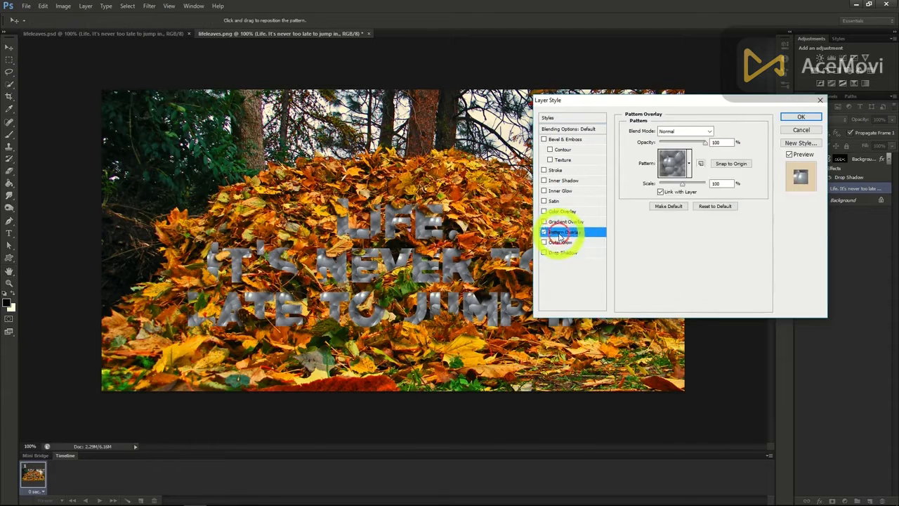
Set the text's overlay to the grey-brown textured pattern at about 20% opacity and apply the layer style
click(688, 164)
click(673, 190)
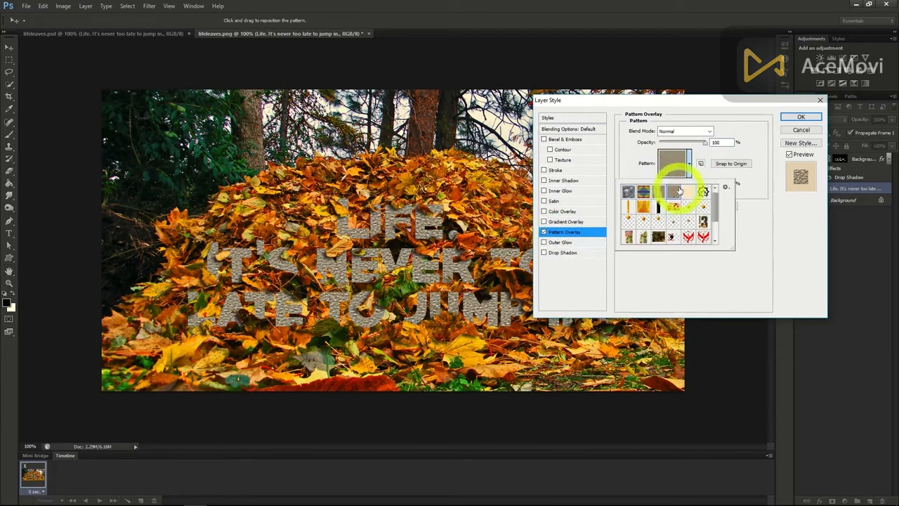
click(689, 167)
drag(707, 144, 668, 145)
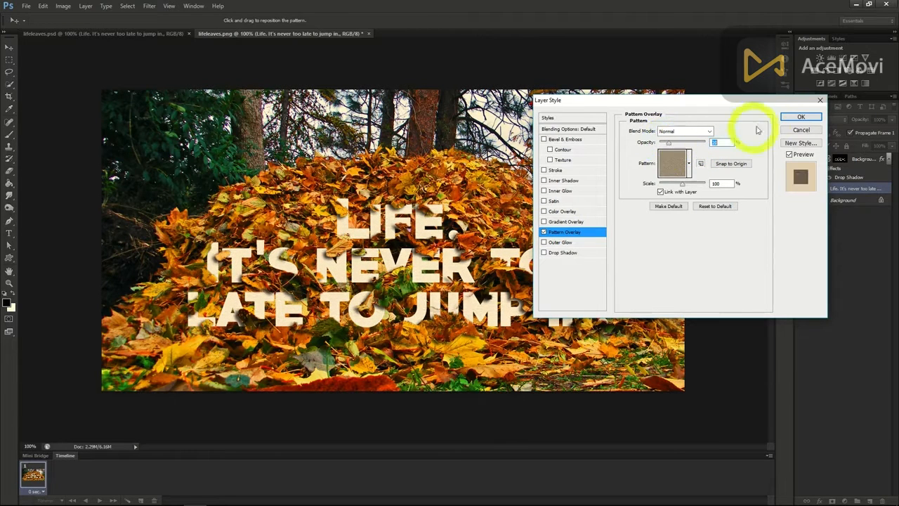
click(789, 118)
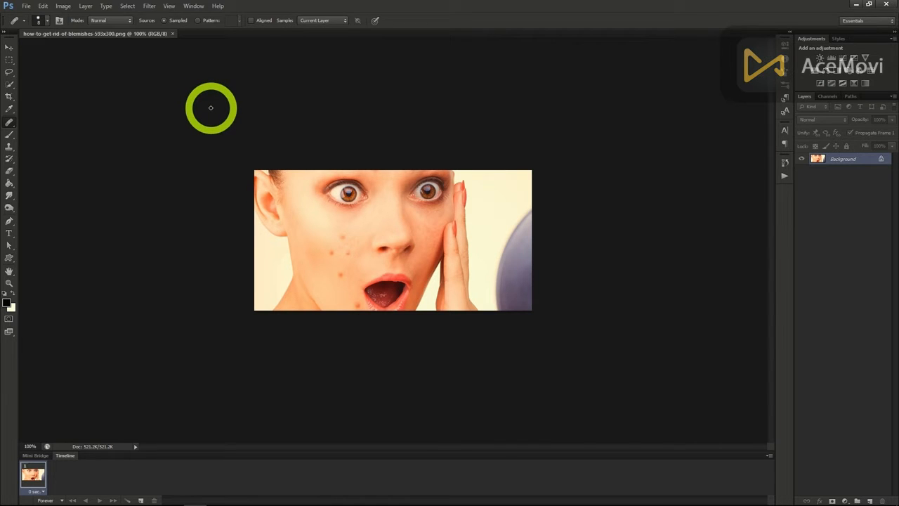
Remove the cluster of blemishes on the cheek with a size 20 Healing Brush, using nearby clear skin as the source
click(8, 109)
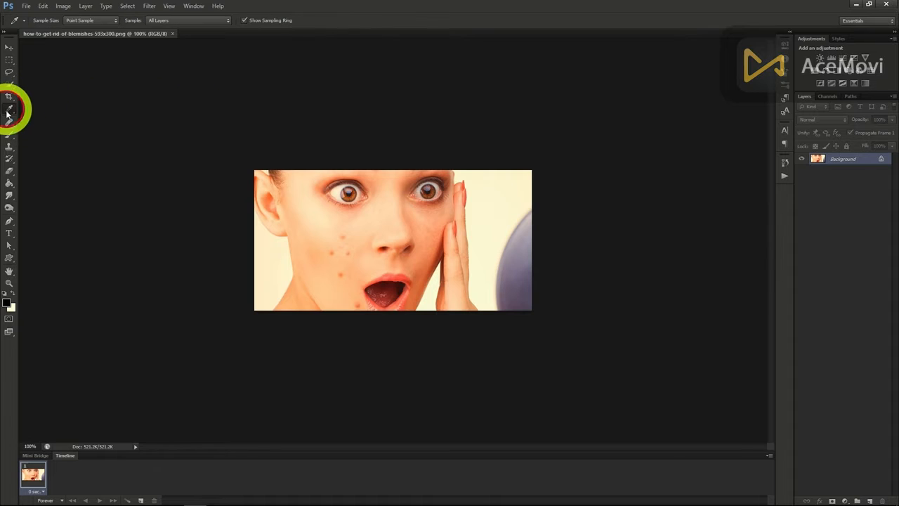
click(10, 124)
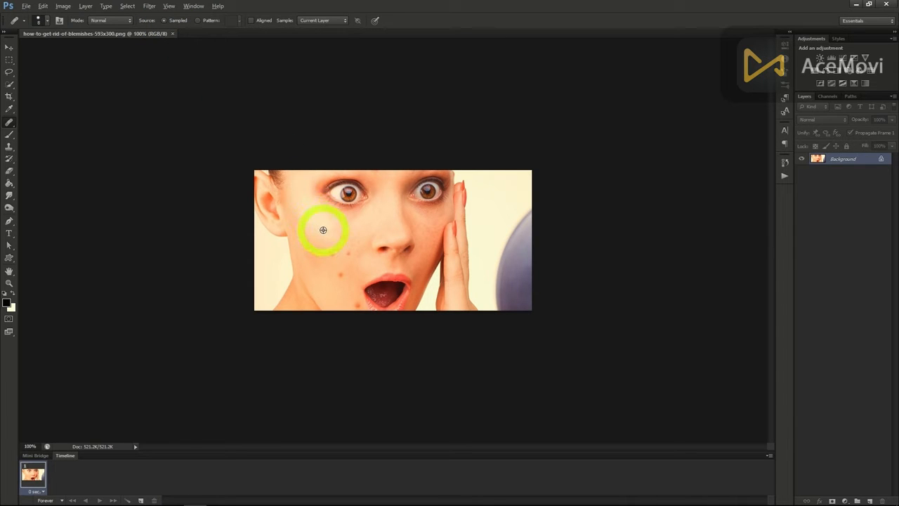
alt+click(351, 232)
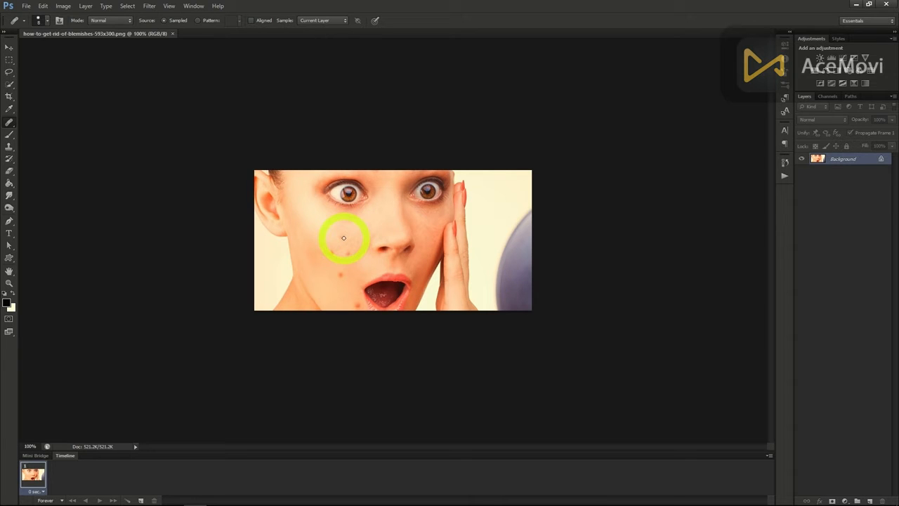
key(bracketright)
key(bracketright)
click(333, 237)
click(332, 257)
click(314, 256)
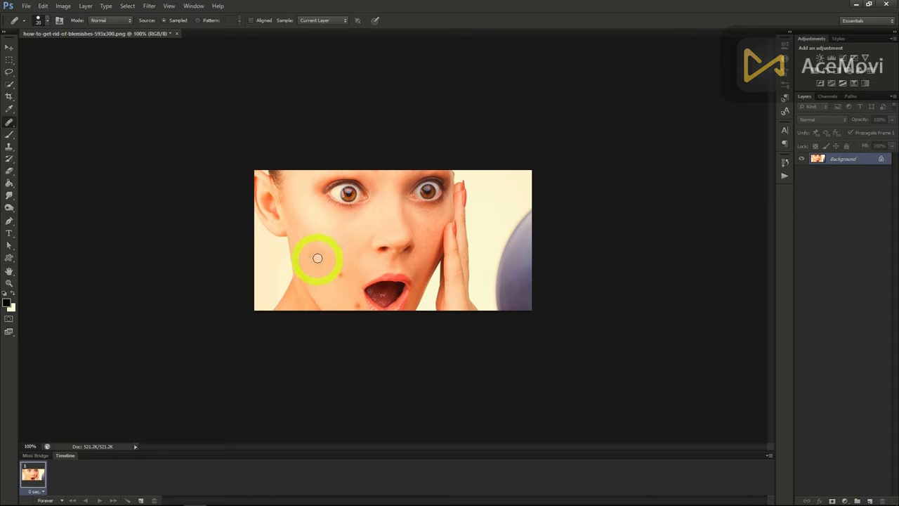
Remove the two remaining blemishes beside the mouth with the Spot Healing Brush set to Proximity Match
right_click(8, 122)
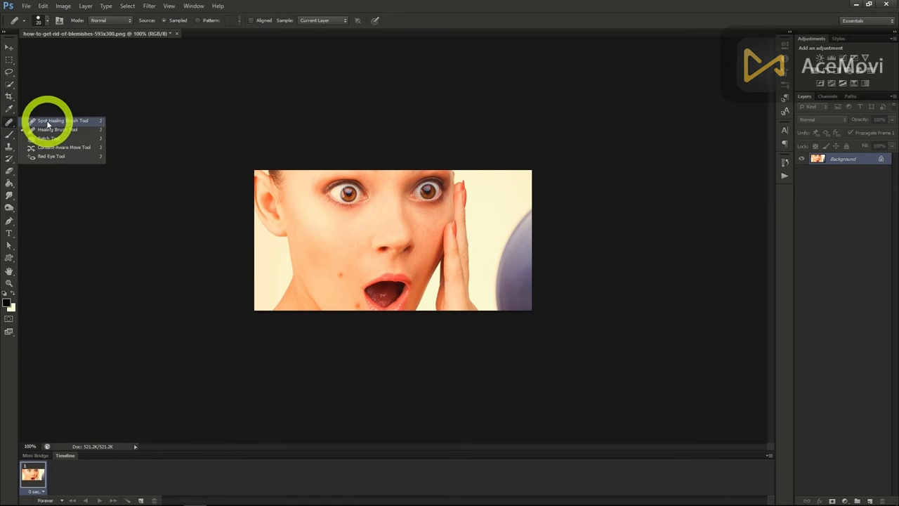
click(48, 123)
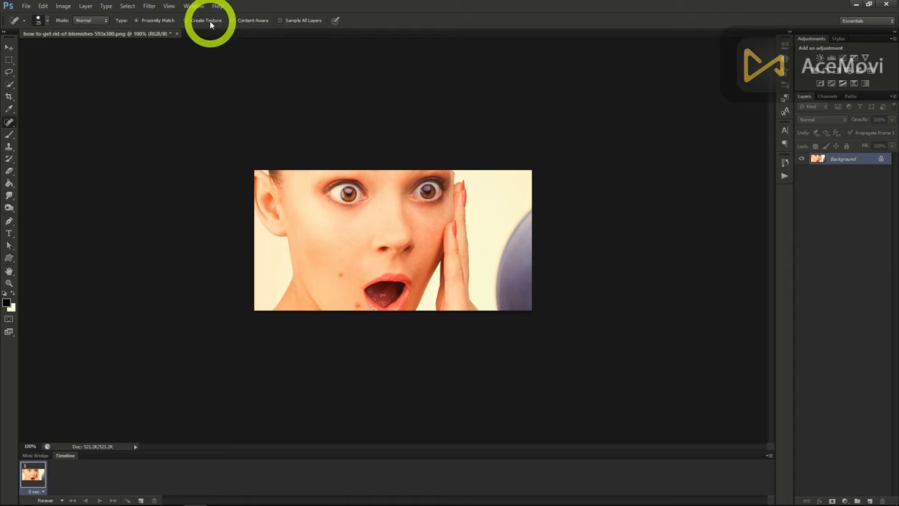
click(251, 22)
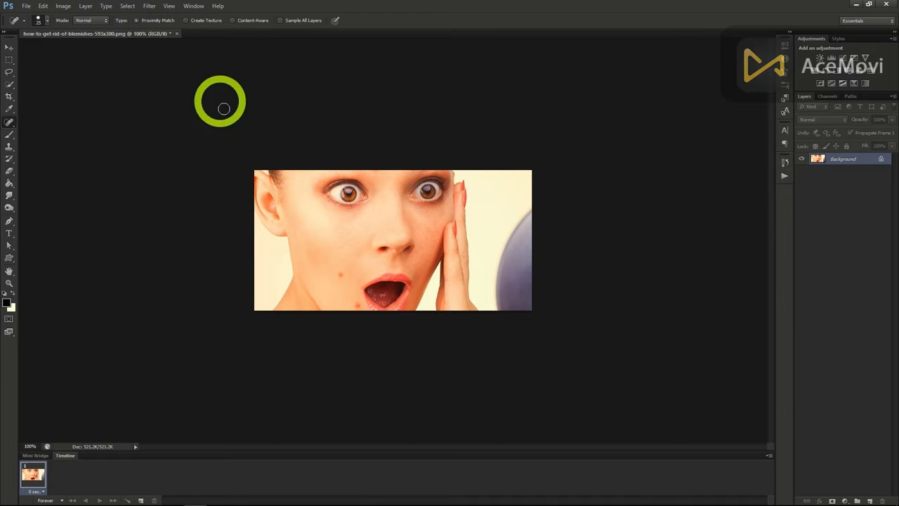
click(340, 276)
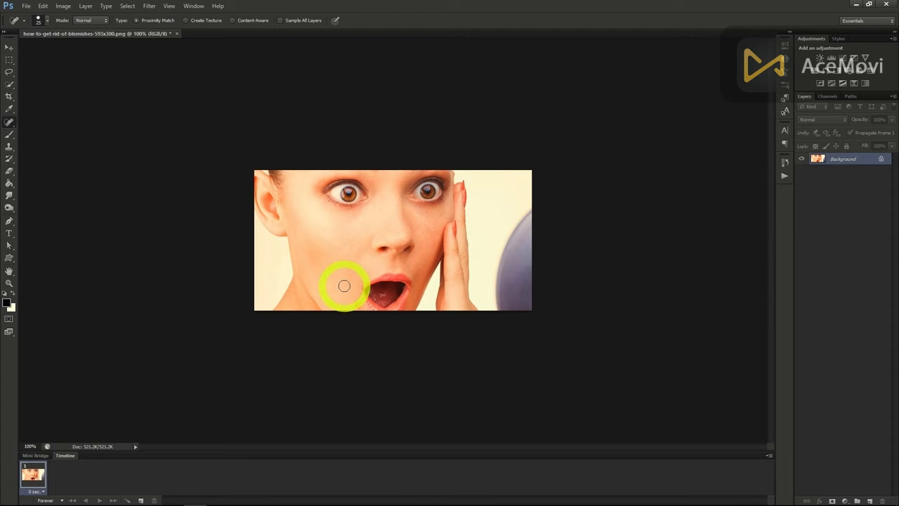
click(356, 302)
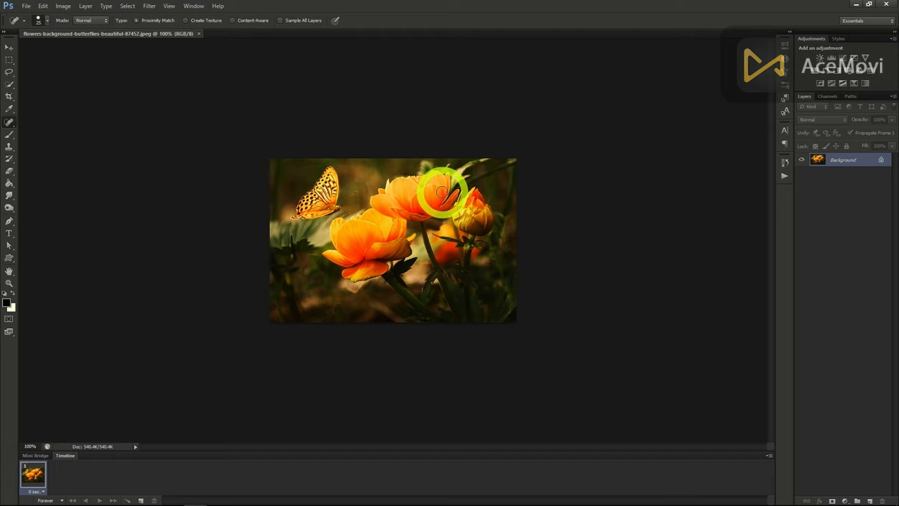
Convert the flower photo's Background layer to a smart object and apply the Stained Glass texture filter to it
right_click(841, 161)
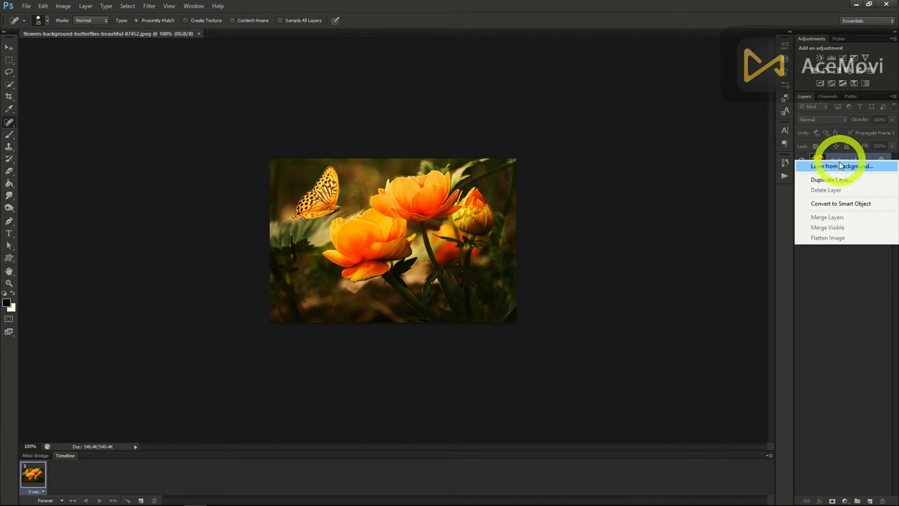
click(838, 204)
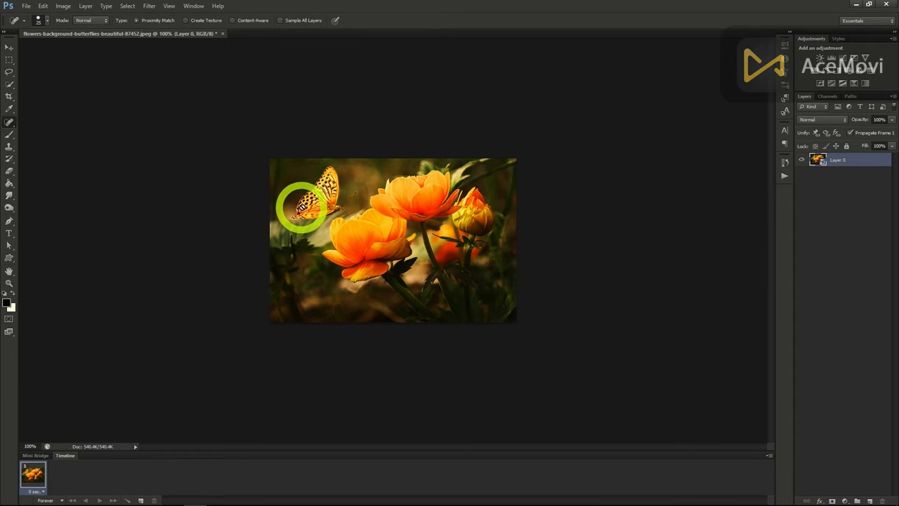
click(148, 6)
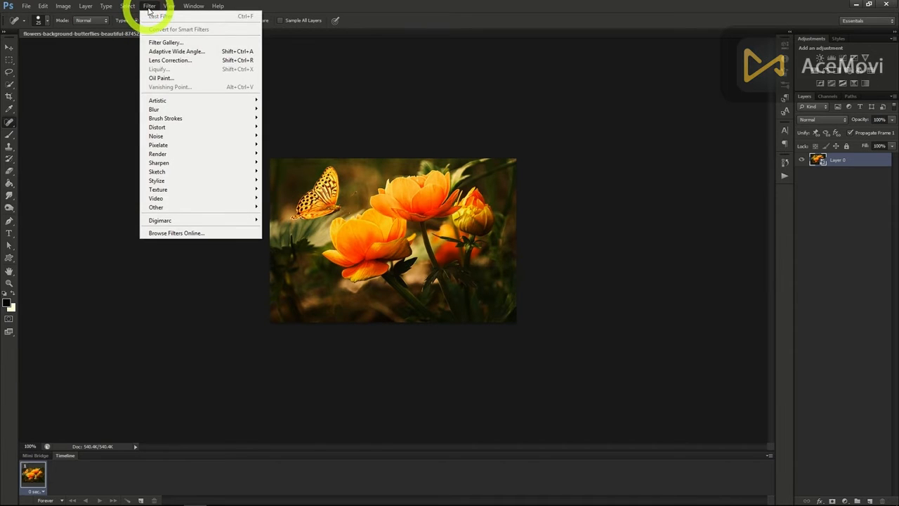
mouse_move(171, 189)
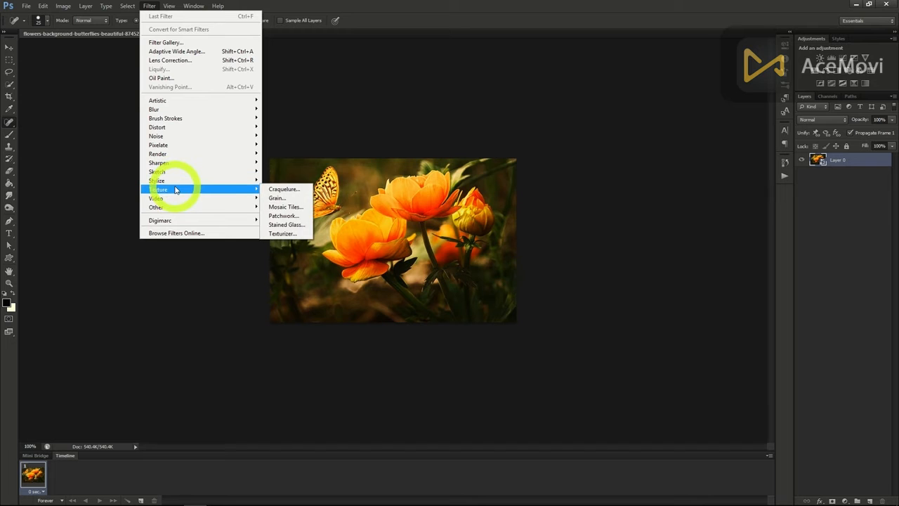
click(284, 224)
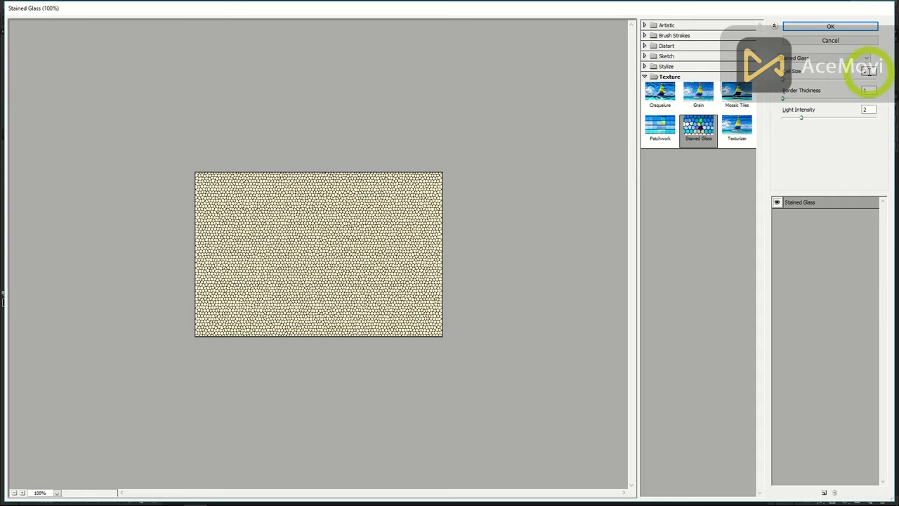
click(831, 26)
Hide the Stained Glass effect from the butterfly on the smart filter mask and clean up the mask around its edges
mouse_move(311, 219)
mouse_down()
mouse_move(311, 201)
mouse_move(321, 202)
mouse_up()
click(815, 160)
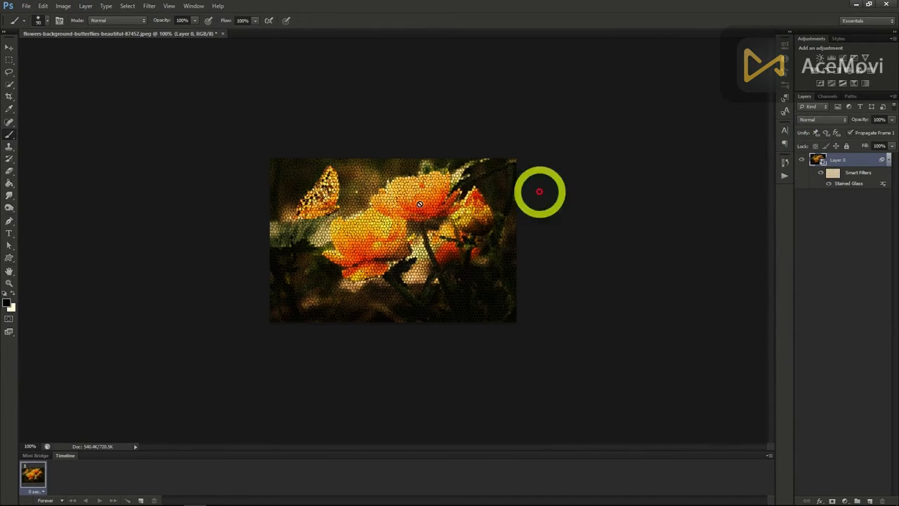
click(10, 85)
click(323, 195)
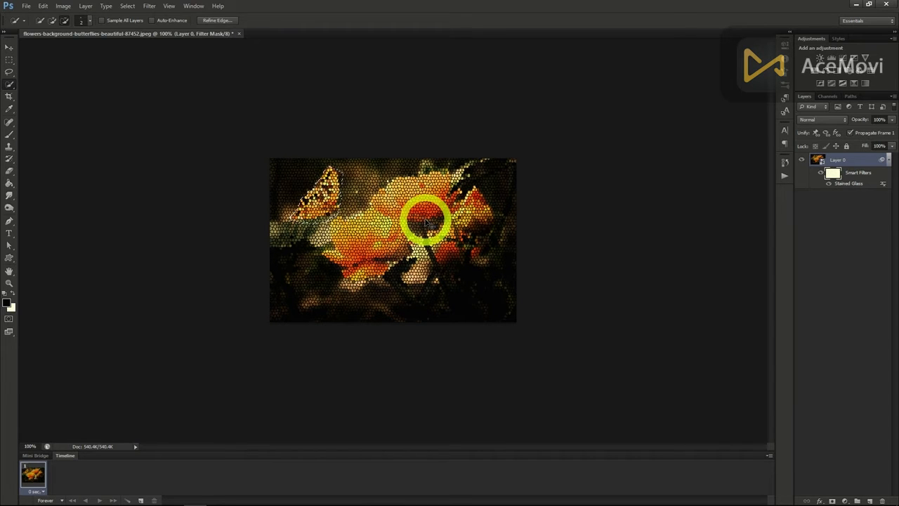
key(alt+BackSpace)
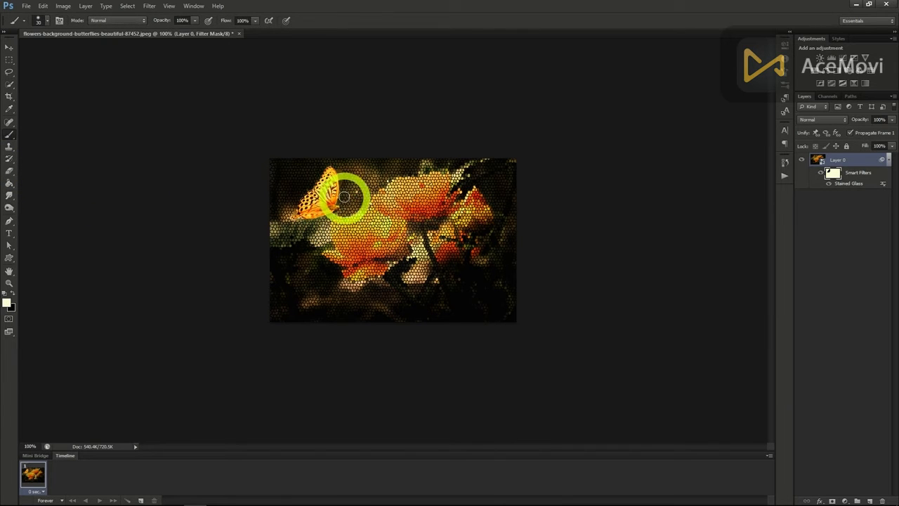
mouse_move(344, 185)
mouse_down()
mouse_move(330, 163)
mouse_move(287, 206)
mouse_up()
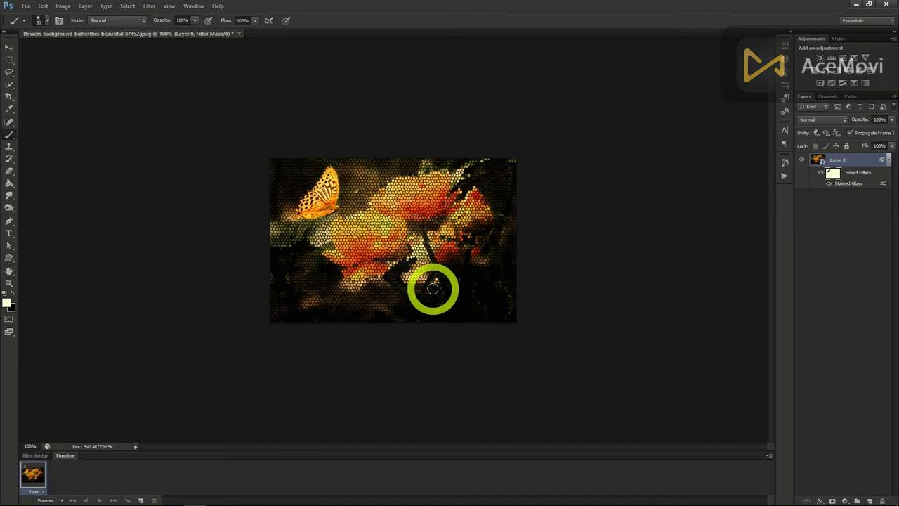
drag(433, 288, 431, 288)
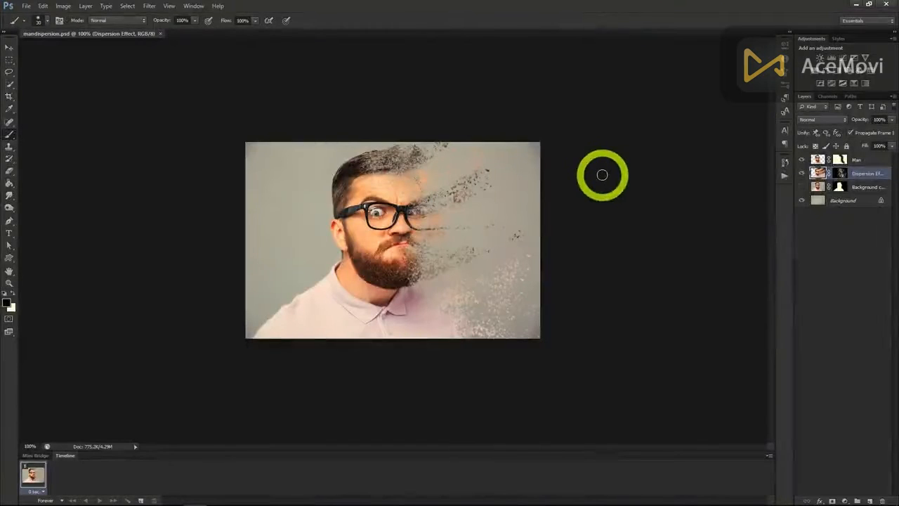
scroll(578, 279, up, 2)
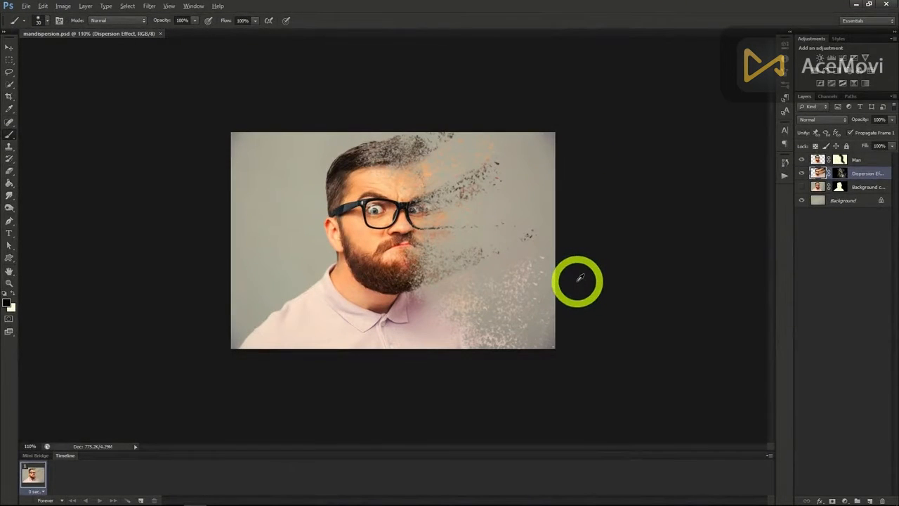
scroll(579, 279, up, 1)
key(alt)
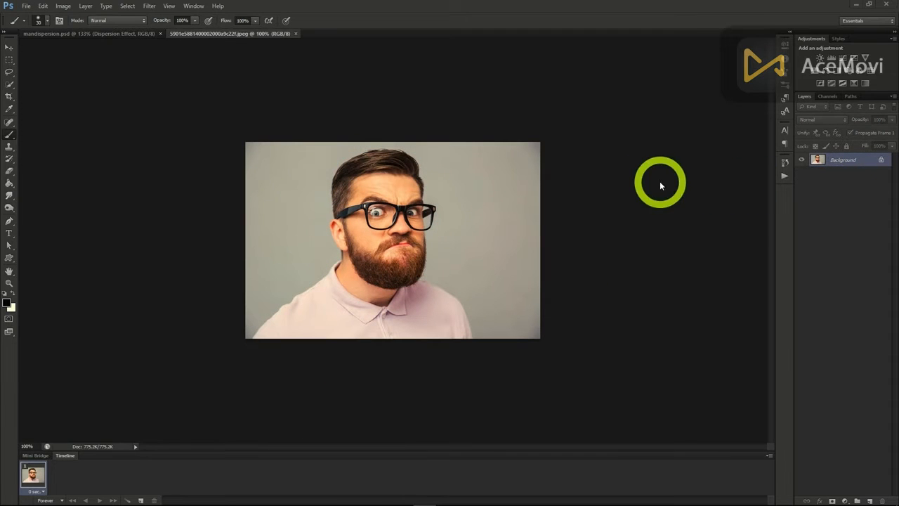
Duplicate the portrait's Background layer as "Background copy"
right_click(837, 160)
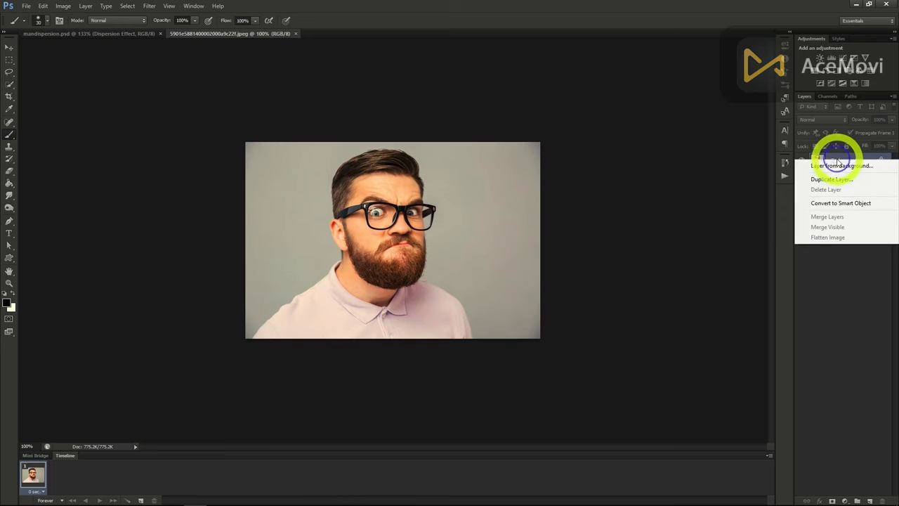
click(830, 179)
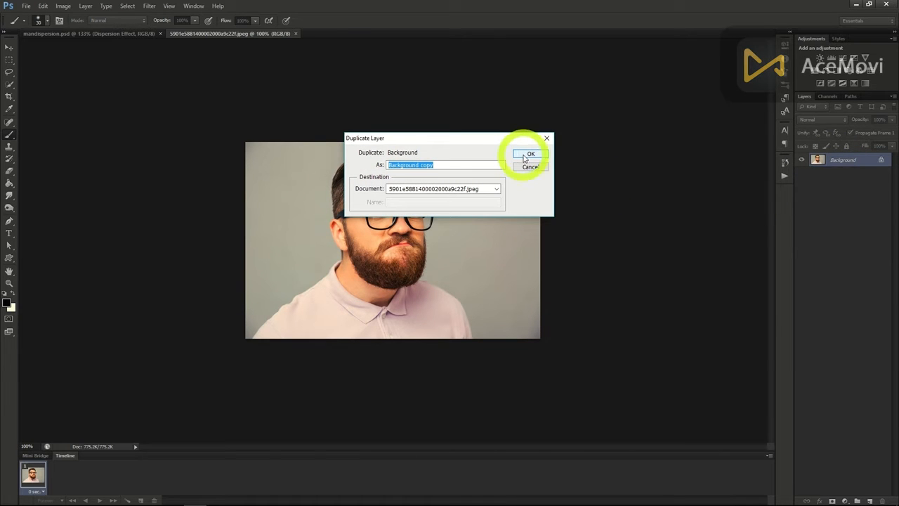
click(528, 154)
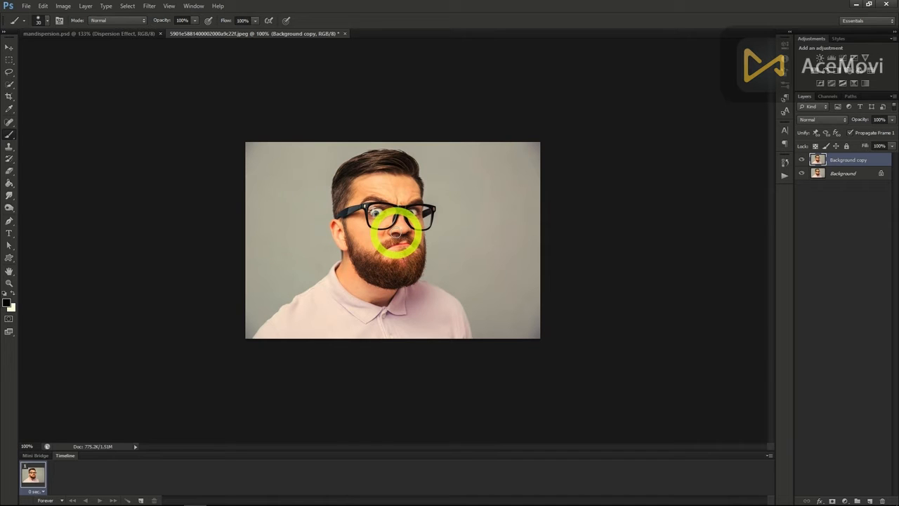
Draw a loose Lasso selection around the man on the Background layer
click(10, 85)
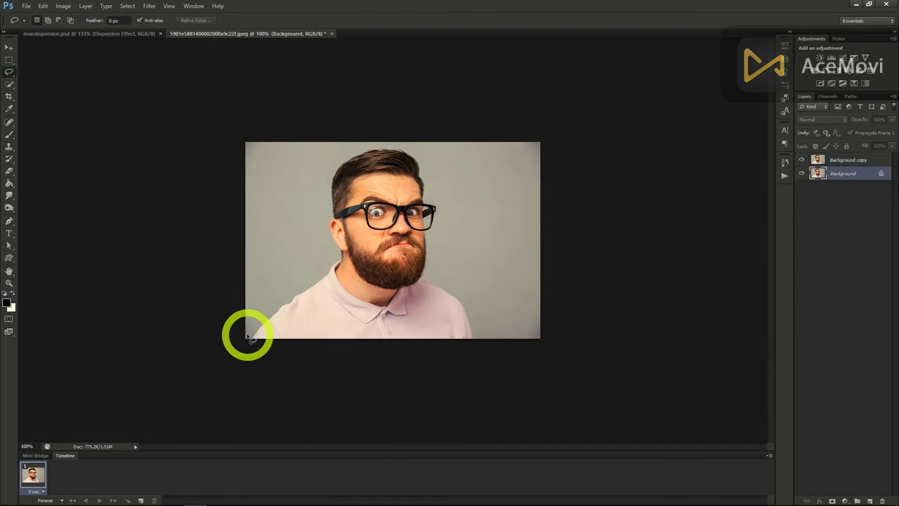
mouse_move(247, 335)
mouse_down()
mouse_move(254, 302)
mouse_move(277, 272)
mouse_move(307, 272)
mouse_move(324, 252)
mouse_up()
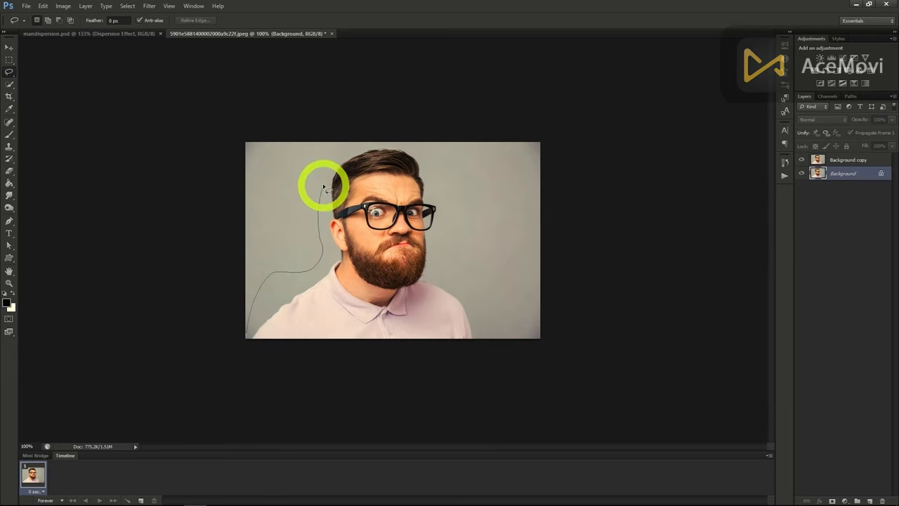
mouse_move(361, 148)
mouse_down()
mouse_move(427, 153)
mouse_move(447, 222)
mouse_up()
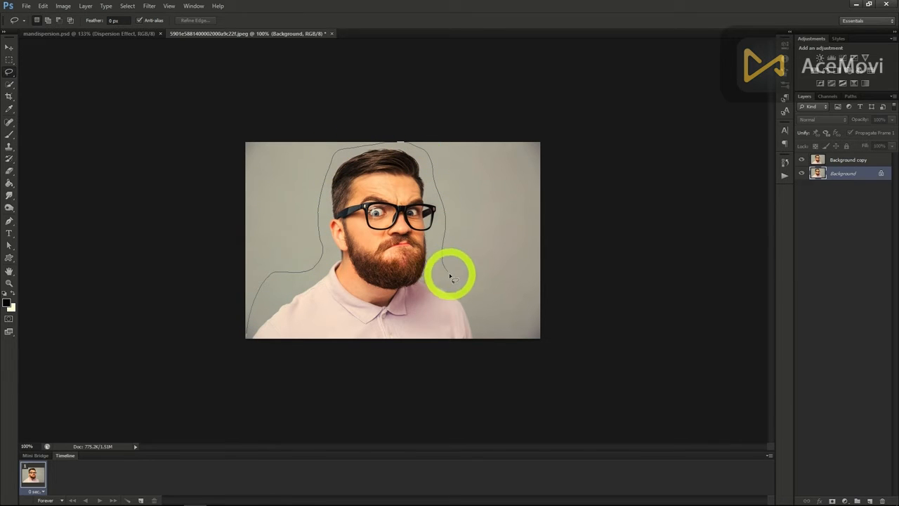
mouse_move(384, 357)
mouse_down()
mouse_move(267, 353)
mouse_move(238, 342)
mouse_move(251, 327)
mouse_up()
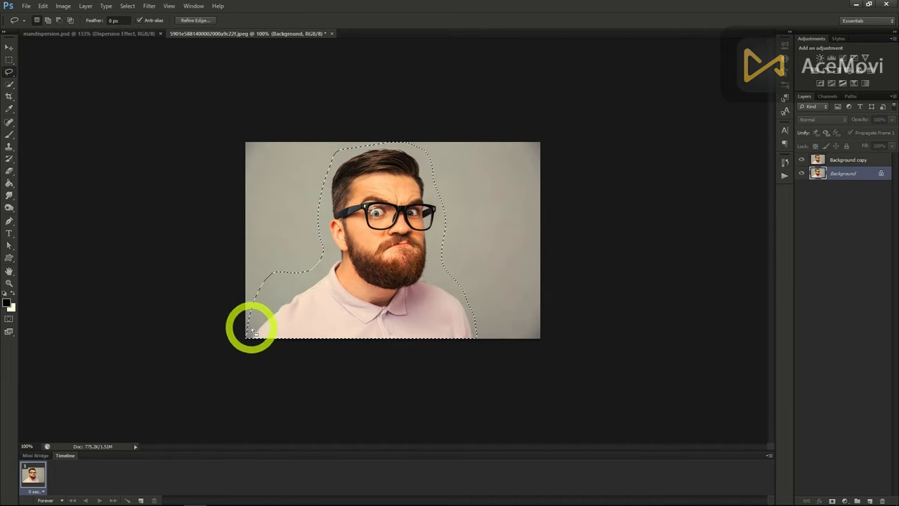
Fill the selected area of the Background layer using Content-Aware in Normal mode at 100% opacity
right_click(329, 289)
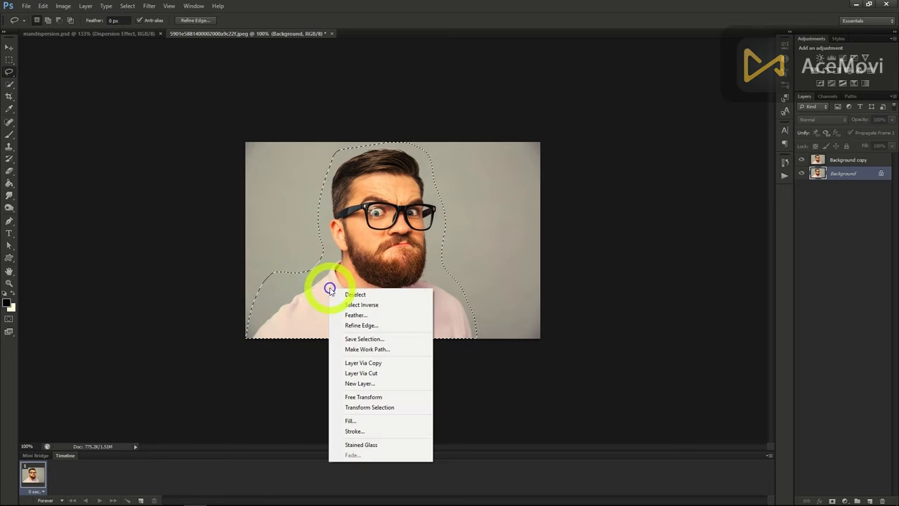
click(366, 424)
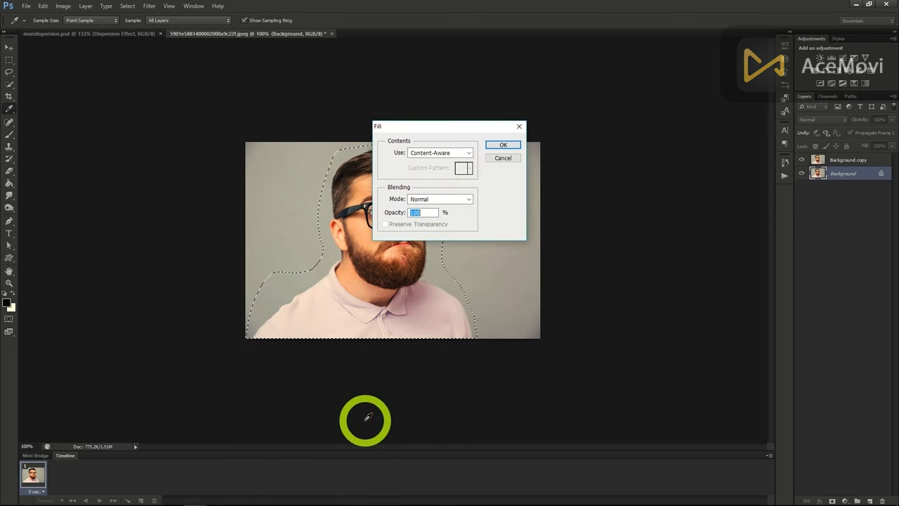
click(503, 145)
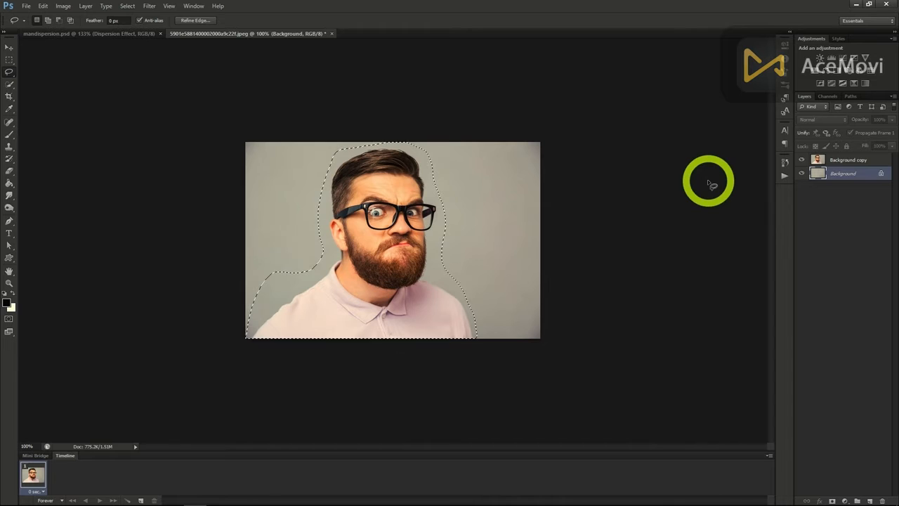
Clear the loose selection and select the man precisely on the Background copy layer with the Quick Selection tool
click(847, 160)
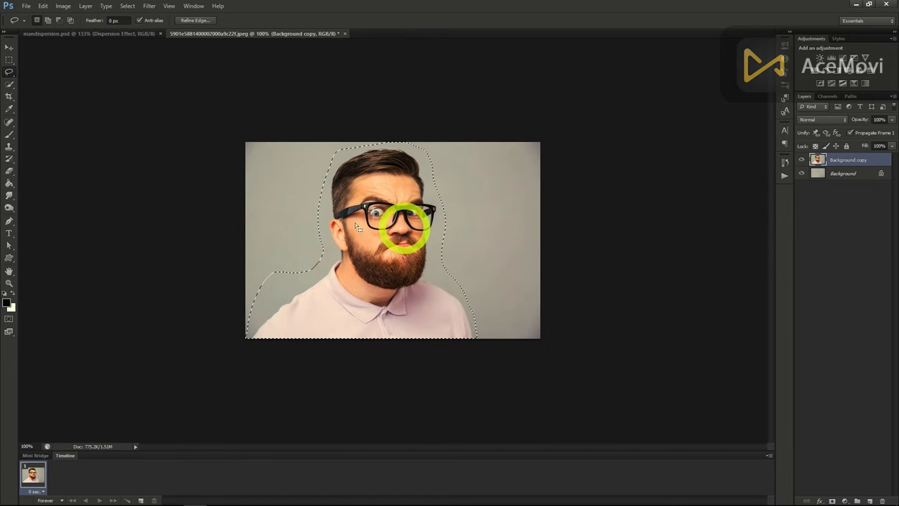
click(10, 85)
right_click(290, 201)
click(299, 208)
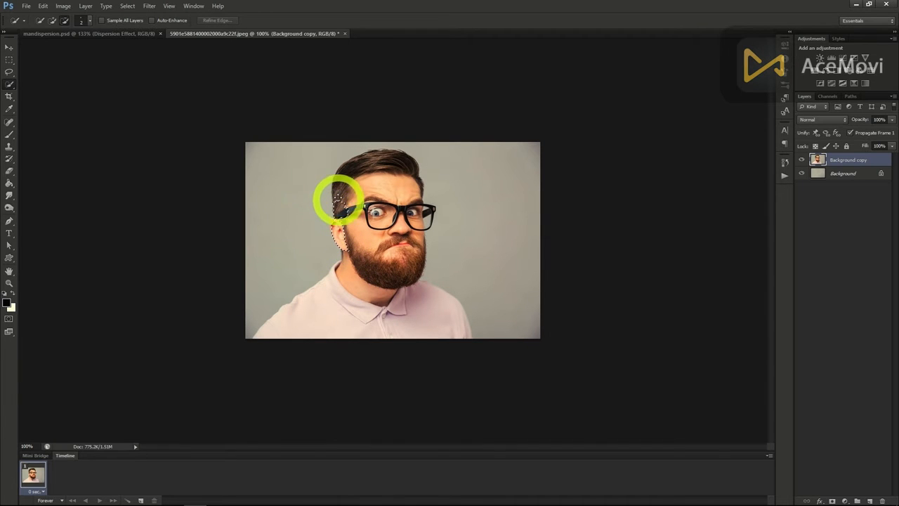
mouse_move(361, 163)
mouse_down()
mouse_move(393, 153)
mouse_move(409, 162)
mouse_move(423, 223)
mouse_move(413, 278)
mouse_move(398, 266)
mouse_move(386, 217)
mouse_move(370, 208)
mouse_move(366, 264)
mouse_up()
mouse_move(307, 314)
mouse_down()
mouse_move(437, 320)
mouse_move(359, 294)
mouse_up()
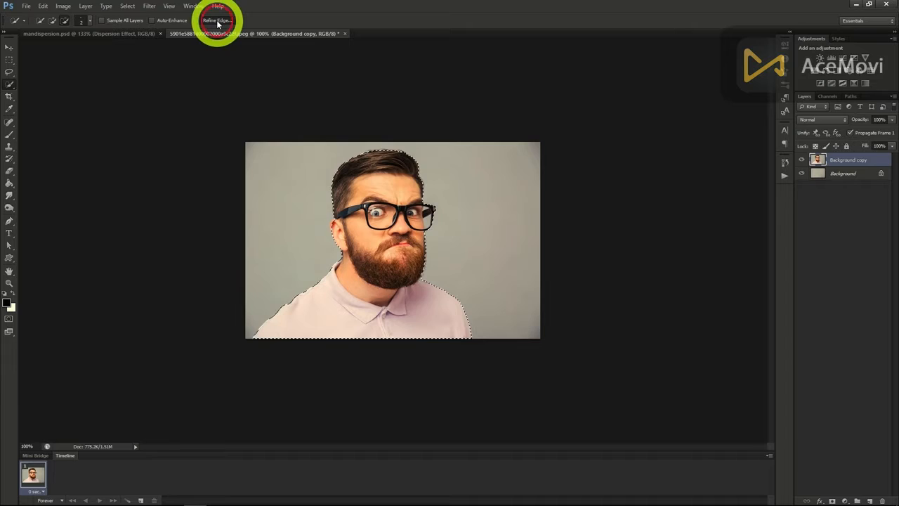
Output the man's selection as a layer mask on Background copy through Refine Edge, and check the layer by toggling its visibility
click(218, 21)
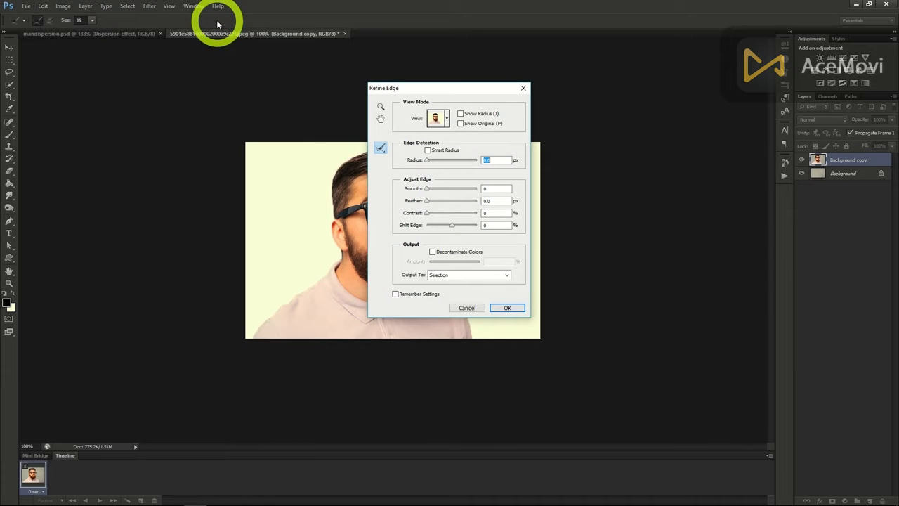
drag(452, 91, 642, 99)
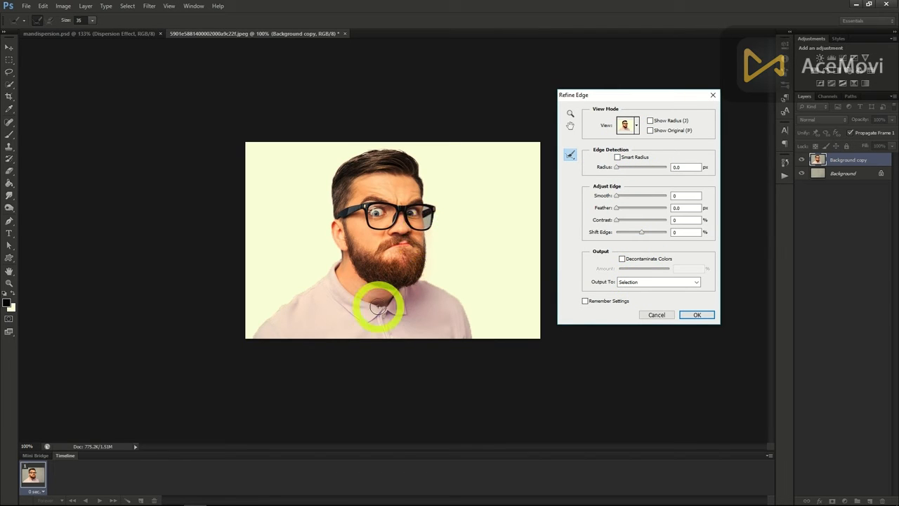
click(648, 284)
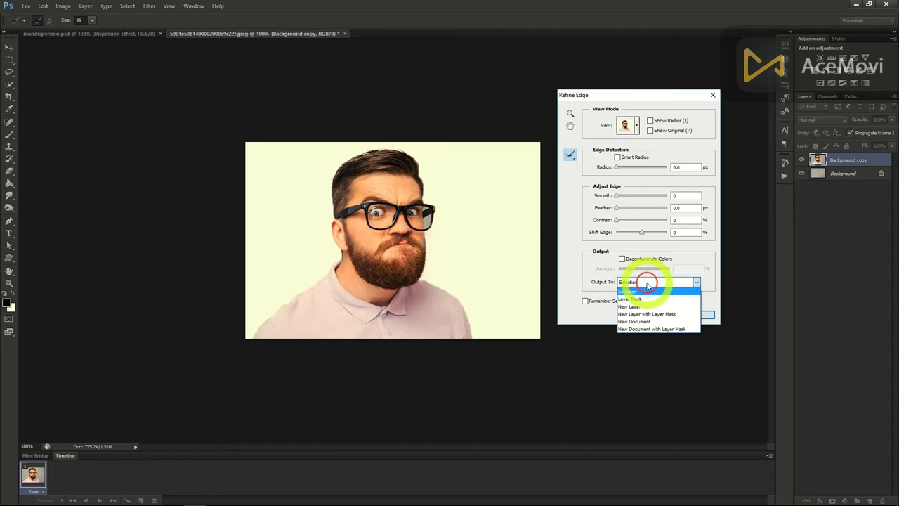
click(652, 301)
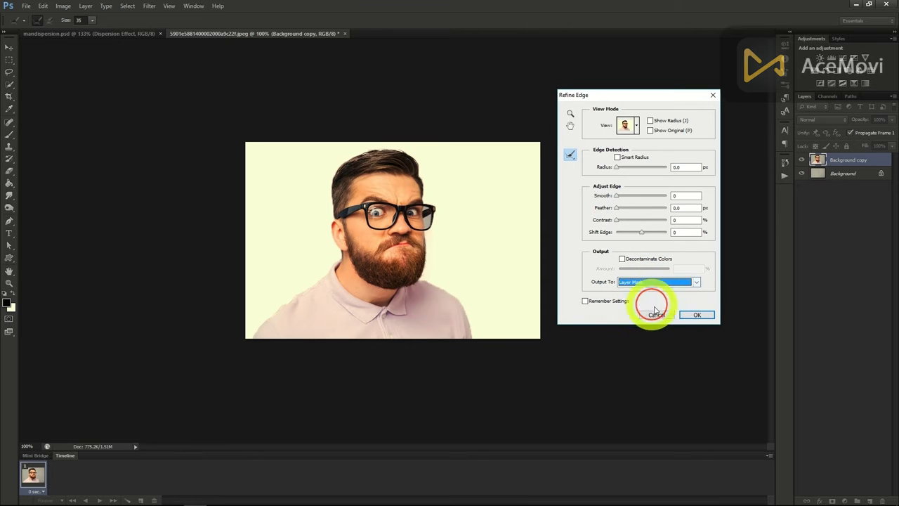
click(697, 315)
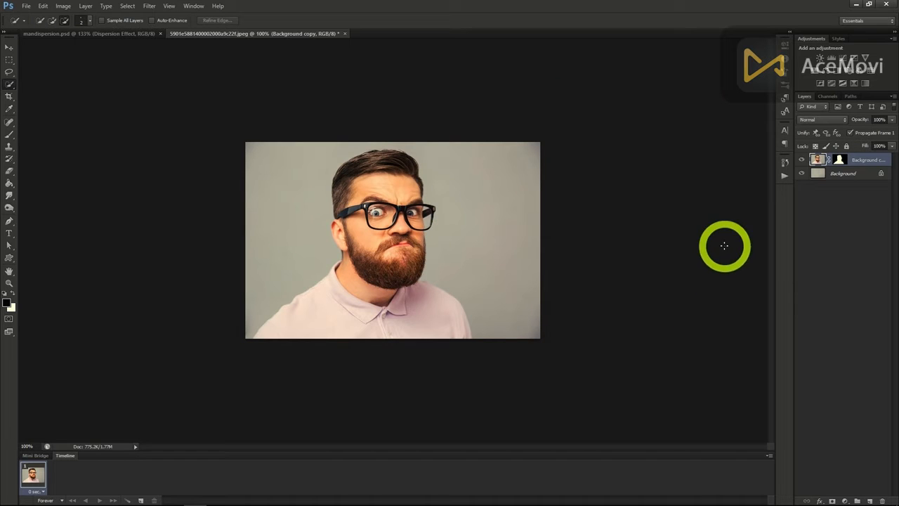
click(802, 161)
click(802, 161)
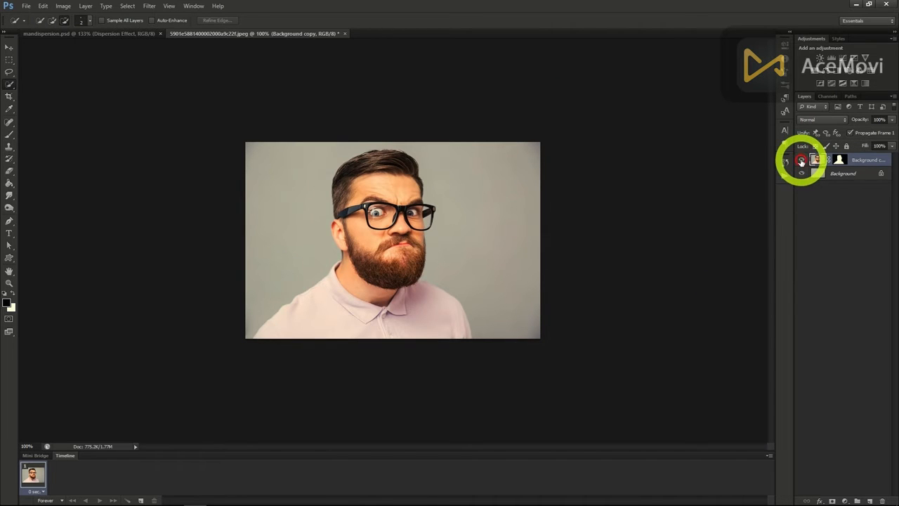
Duplicate the masked Background copy layer under the name "Dispersion Effect"
right_click(853, 159)
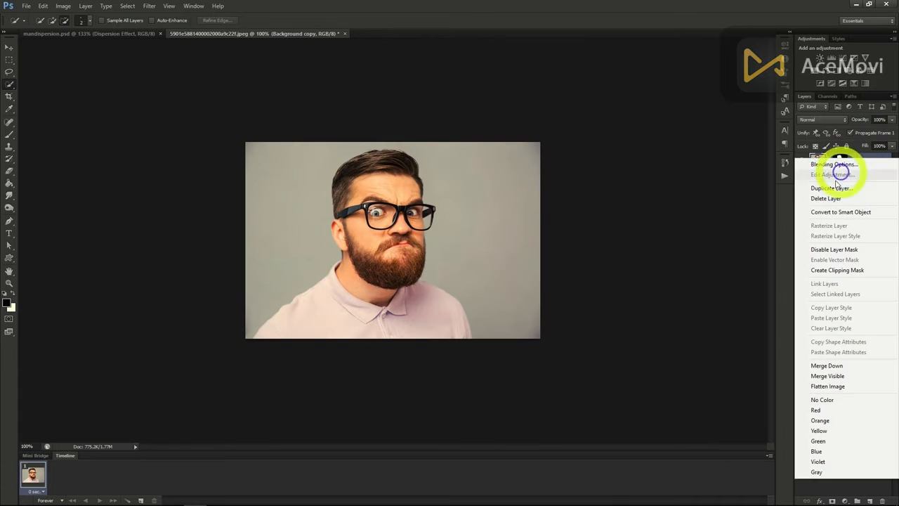
click(830, 189)
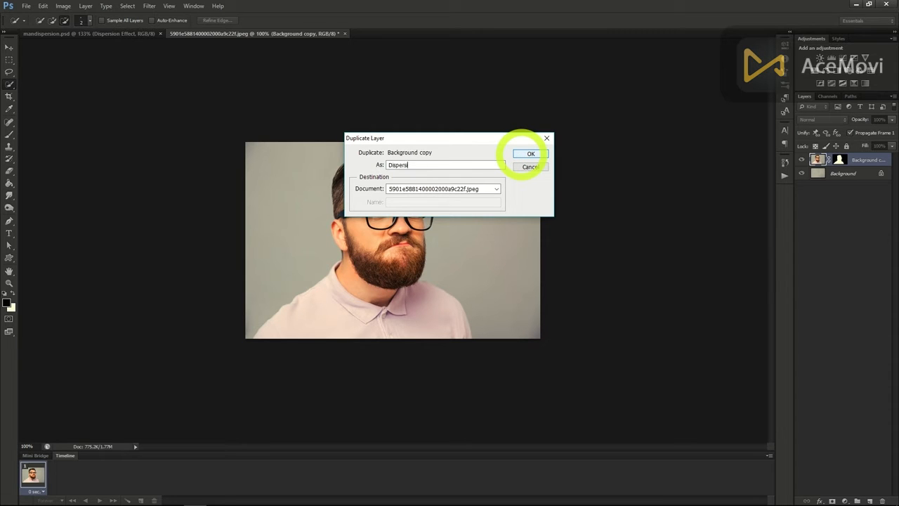
text(ct)
click(530, 153)
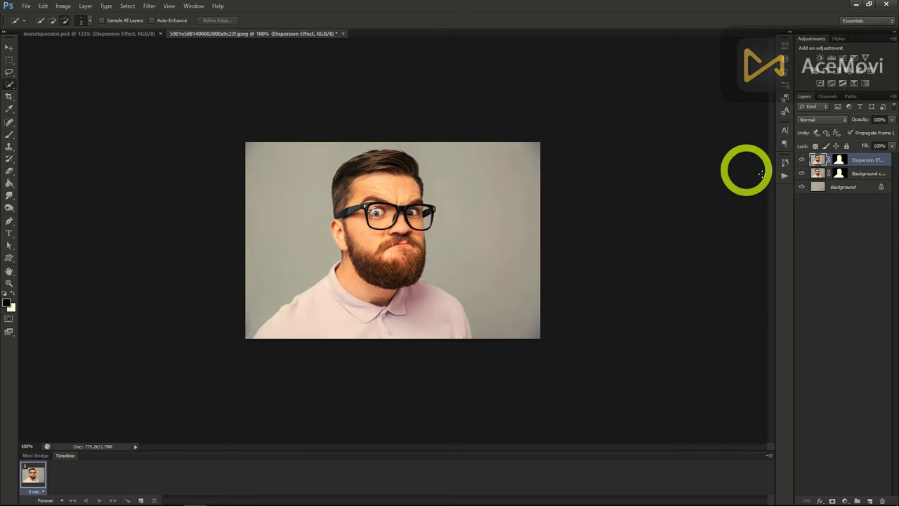
Duplicate the Dispersion Effect layer under the name "Man"
right_click(855, 162)
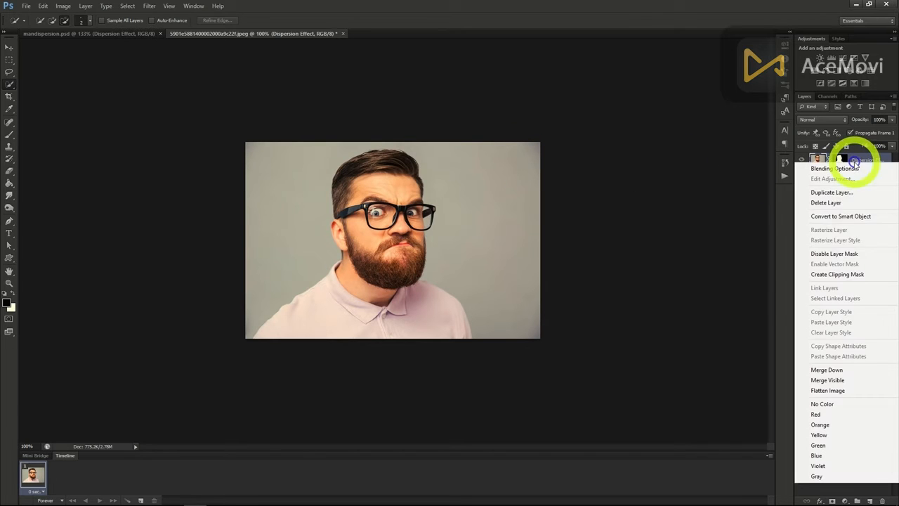
click(830, 193)
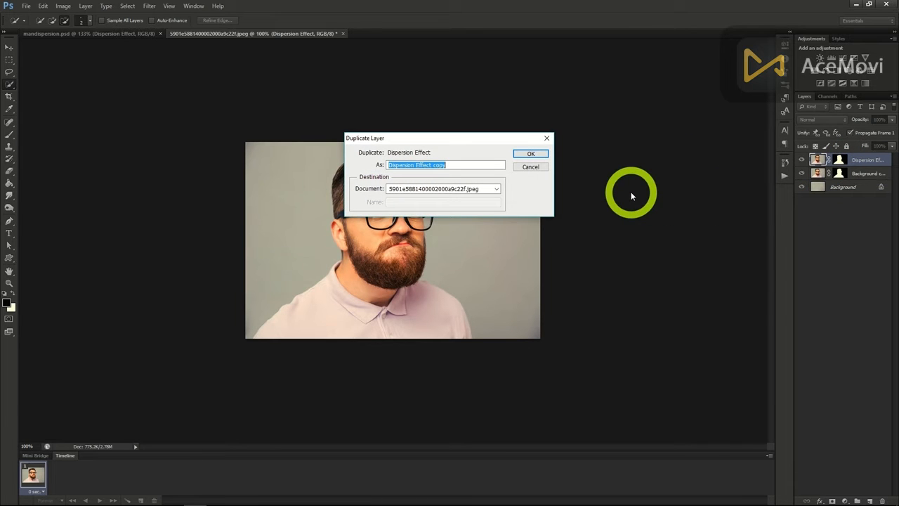
text(Man)
key(Return)
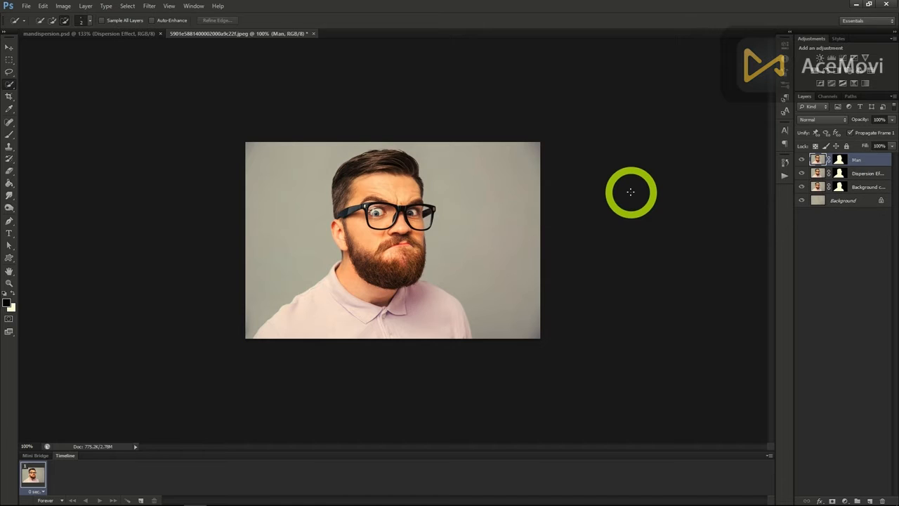
Liquify the Dispersion Effect layer with a size 100 brush, stretching the man's hair, face and shirt out to the image's right edge
click(858, 173)
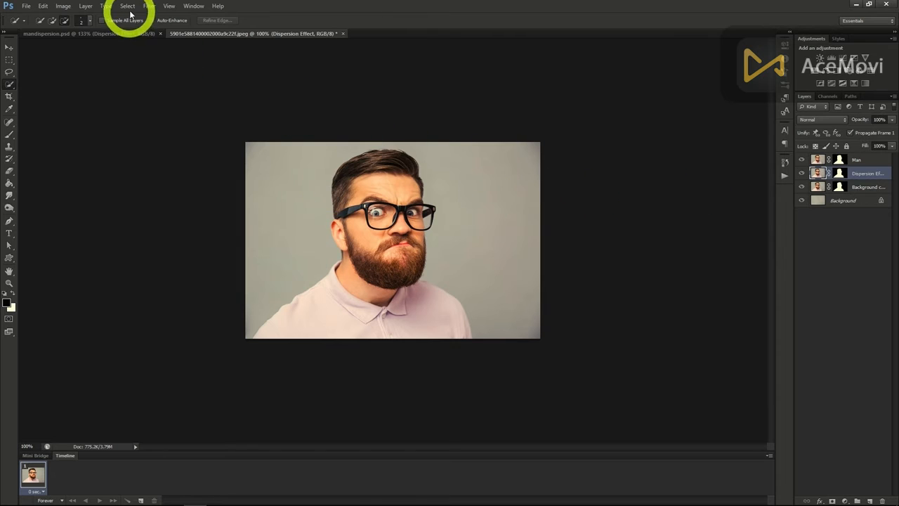
click(149, 6)
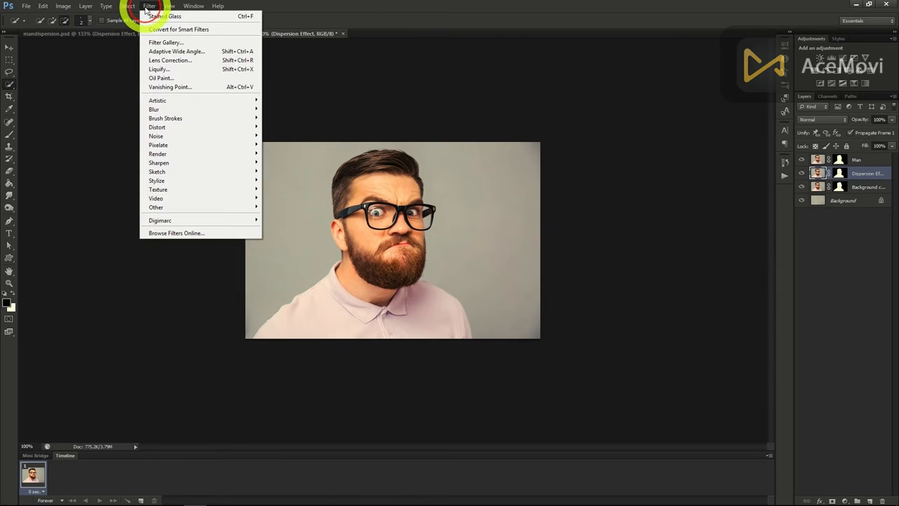
click(173, 71)
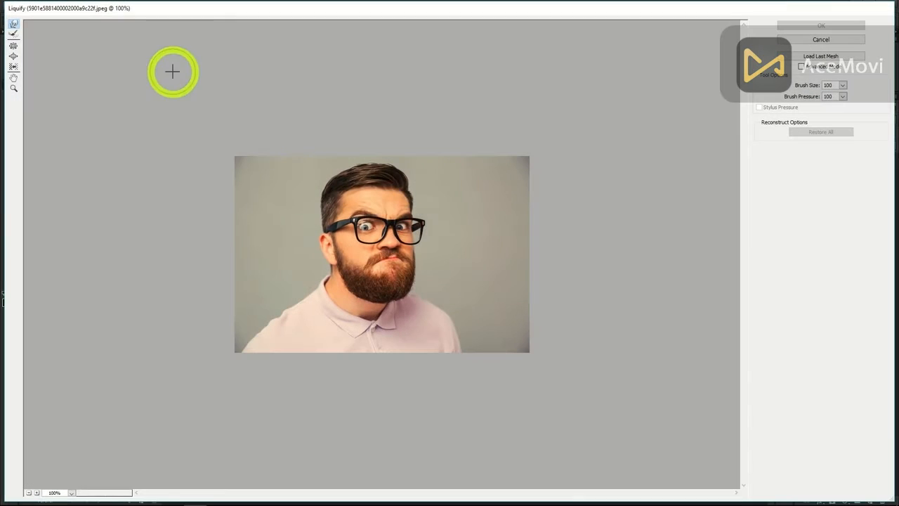
mouse_move(373, 195)
mouse_down()
mouse_move(382, 201)
mouse_move(403, 168)
mouse_move(449, 143)
mouse_up()
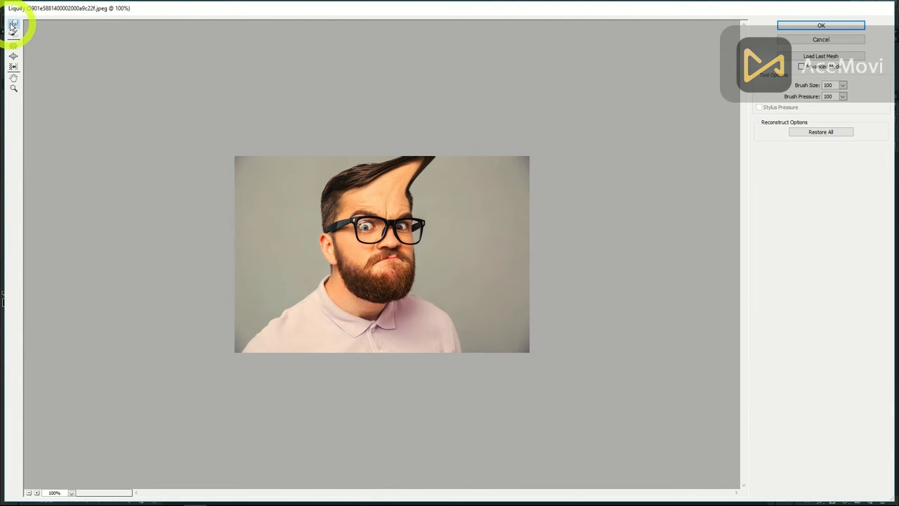
mouse_move(401, 195)
mouse_down()
mouse_move(477, 152)
mouse_move(399, 196)
mouse_move(491, 151)
mouse_move(366, 204)
mouse_move(399, 208)
mouse_move(542, 171)
mouse_move(399, 212)
mouse_move(548, 178)
mouse_move(456, 181)
mouse_move(524, 145)
mouse_move(438, 192)
mouse_move(545, 164)
mouse_move(412, 198)
mouse_move(564, 185)
mouse_move(426, 205)
mouse_move(583, 211)
mouse_move(442, 208)
mouse_move(475, 204)
mouse_move(571, 205)
mouse_move(429, 221)
mouse_move(571, 233)
mouse_move(515, 233)
mouse_move(569, 241)
mouse_move(581, 226)
mouse_move(574, 324)
mouse_up()
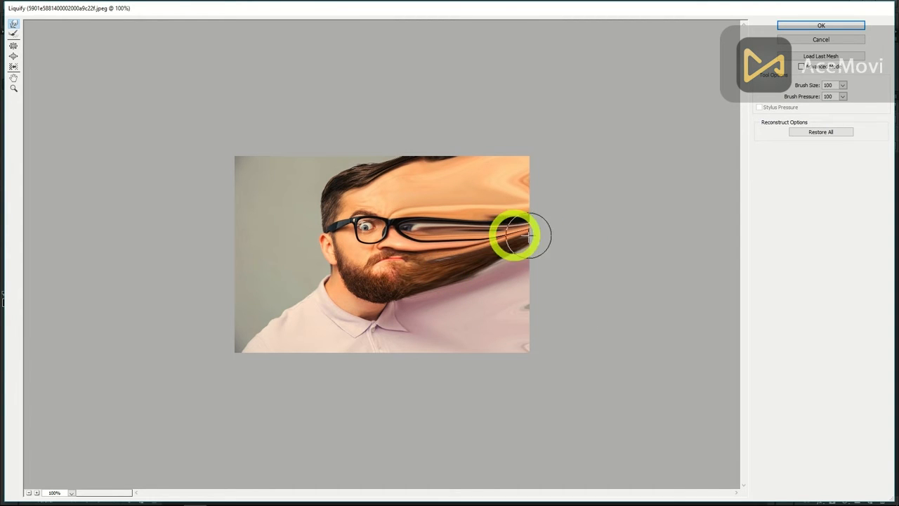
click(819, 25)
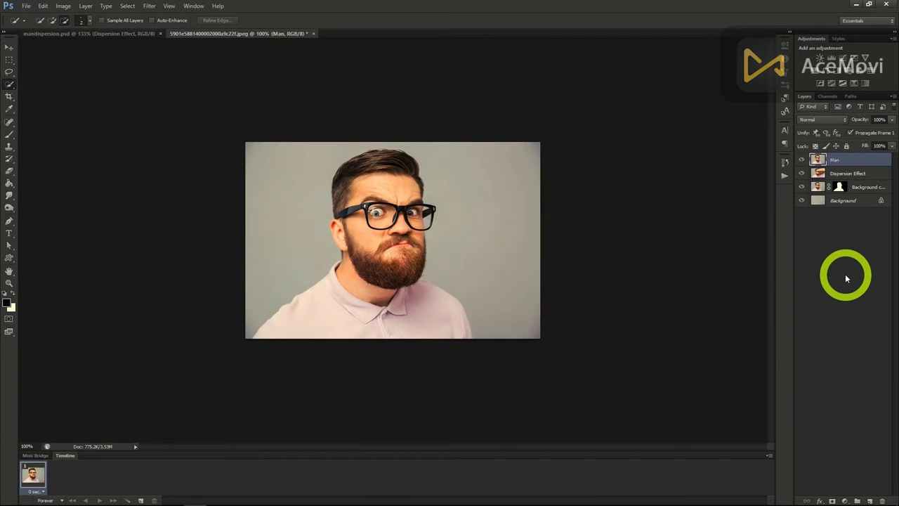
Add a black layer mask to Dispersion Effect and a white layer mask to Man, keeping Background copy hidden
click(839, 172)
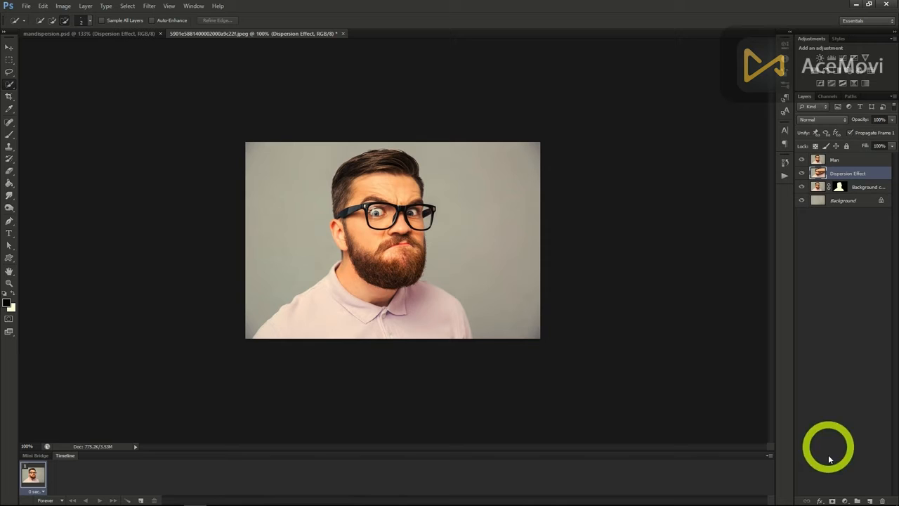
alt+click(833, 501)
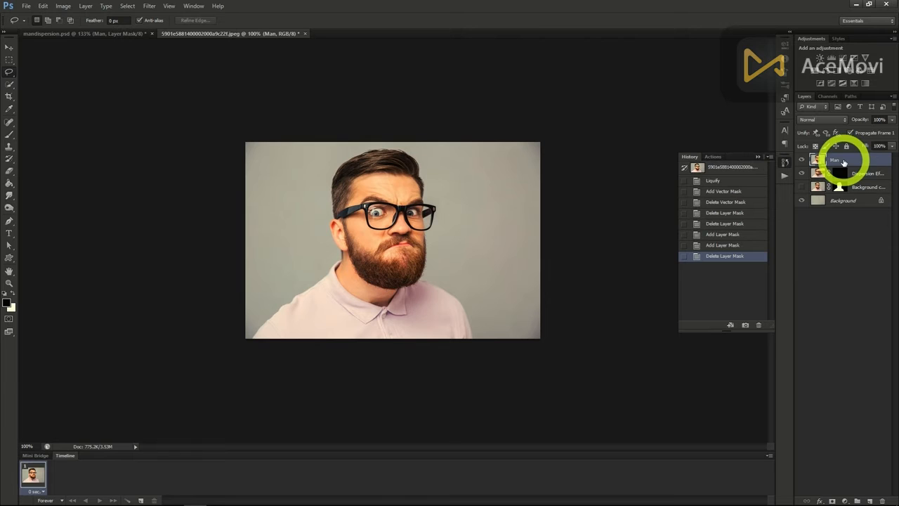
click(803, 188)
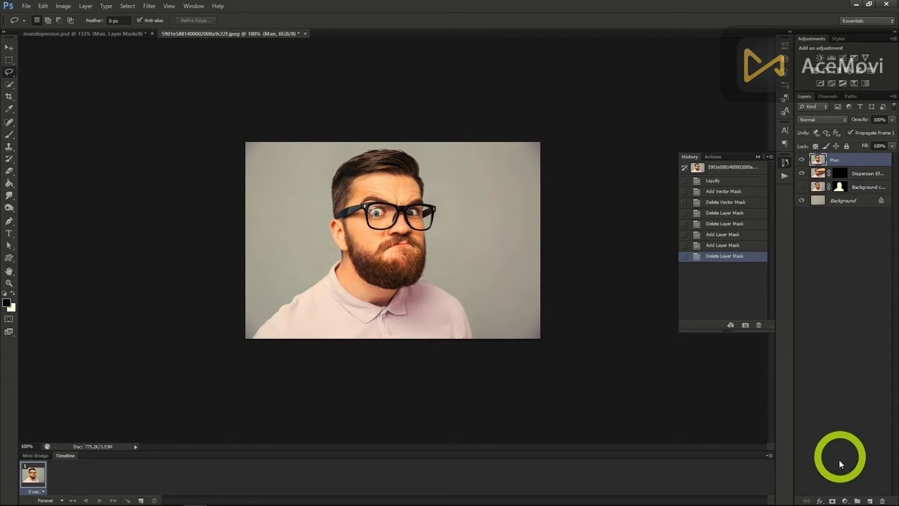
click(831, 500)
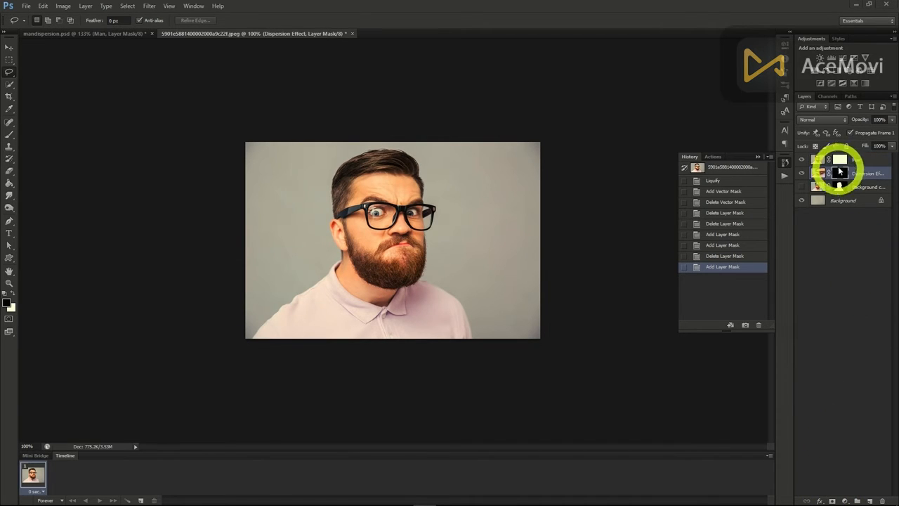
Target the Man layer's mask and set up a scattered-particle brush at 400 px with black as foreground color
click(838, 173)
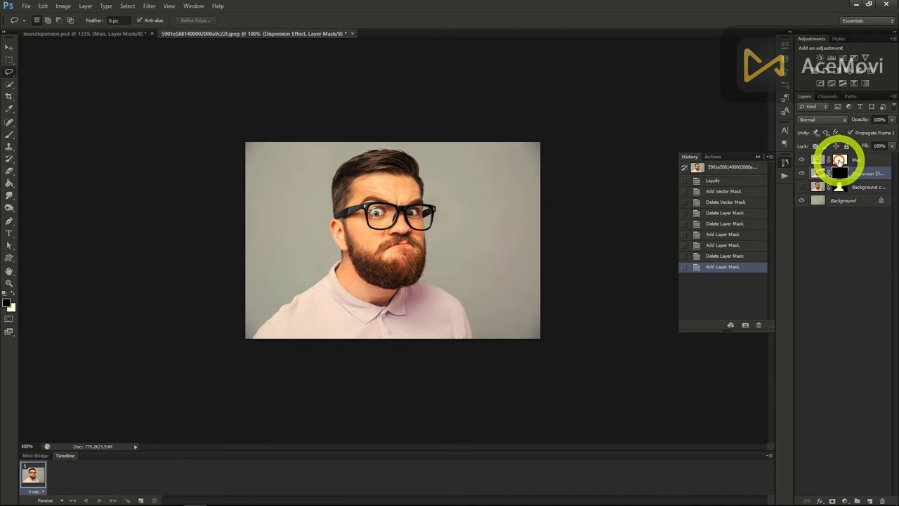
click(840, 162)
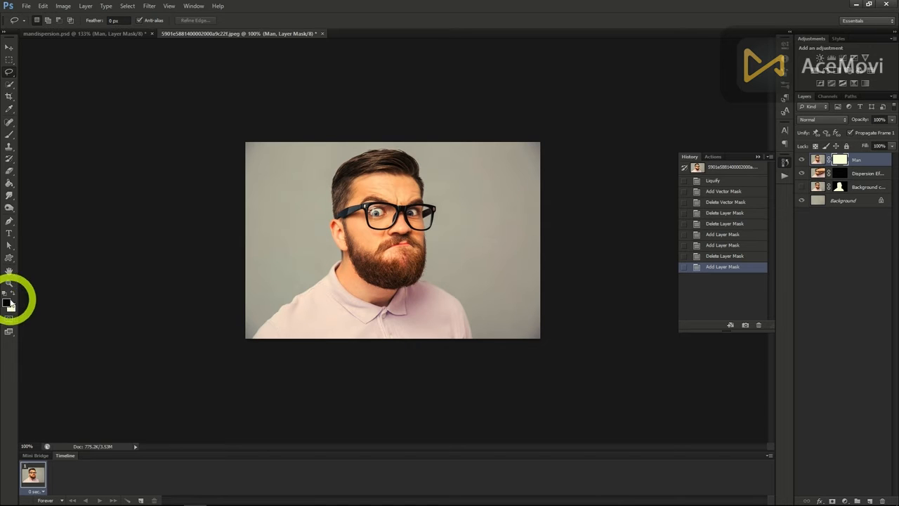
click(9, 137)
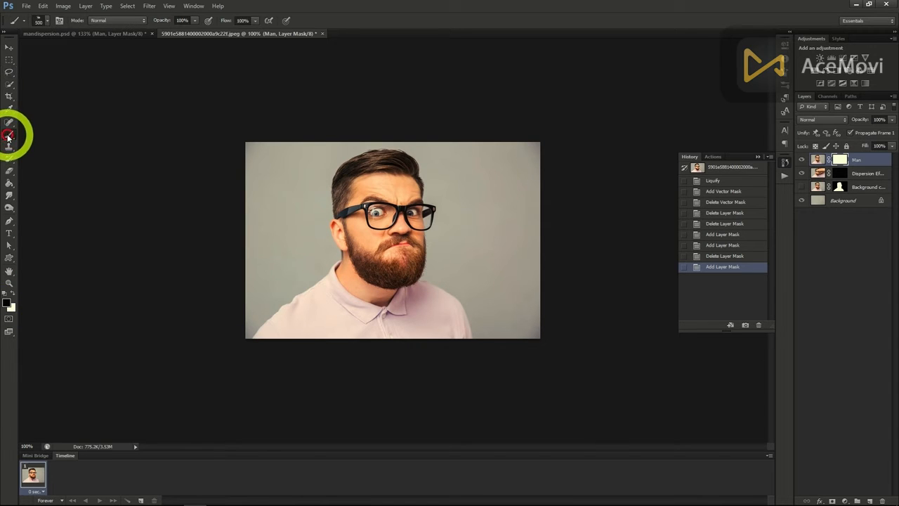
click(47, 20)
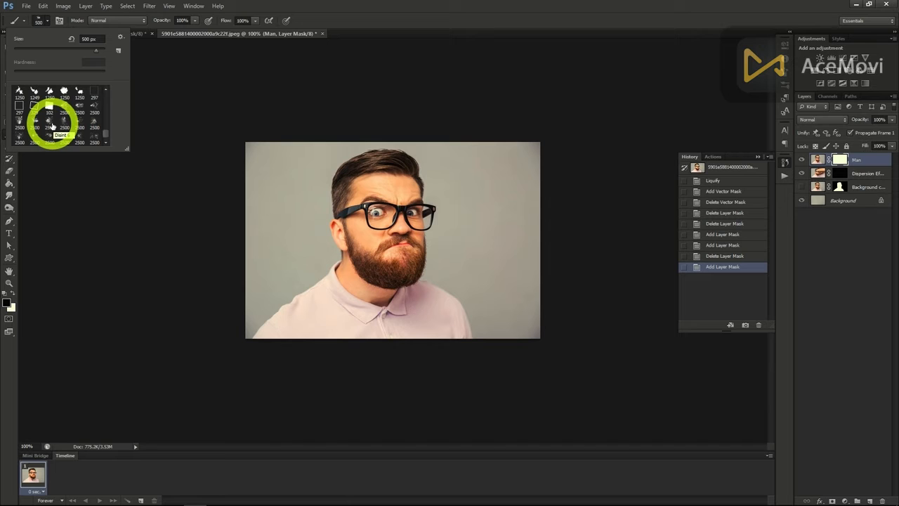
click(51, 127)
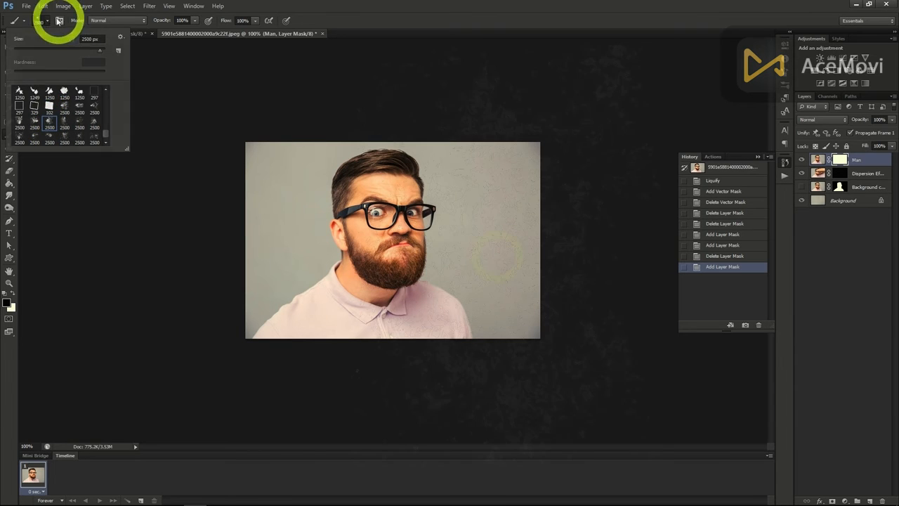
click(46, 20)
click(496, 257)
click(498, 257)
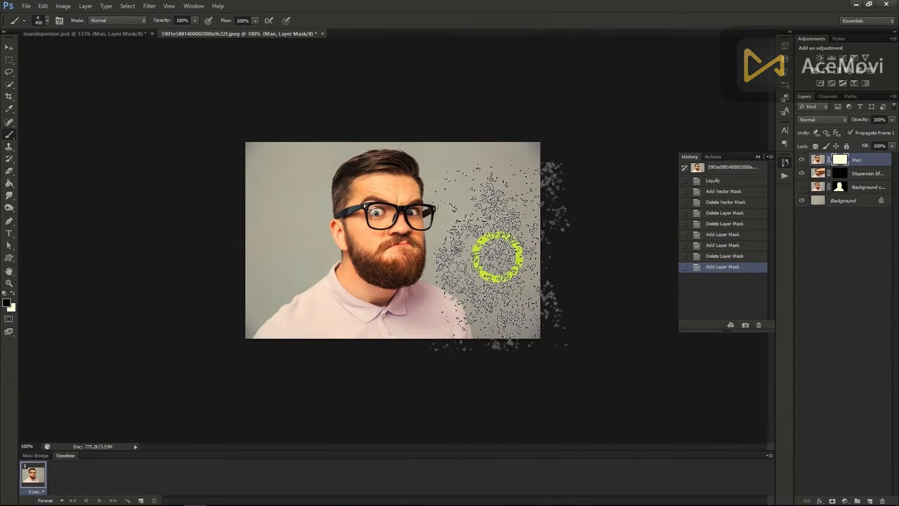
key(bracketleft)
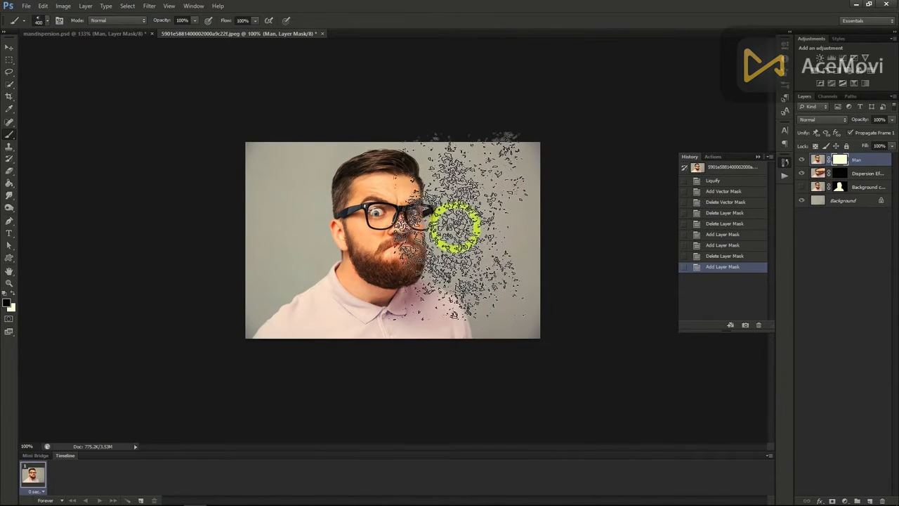
Stamp black particles on the Man mask along the right side of his hair, face and shoulder
click(457, 222)
click(462, 194)
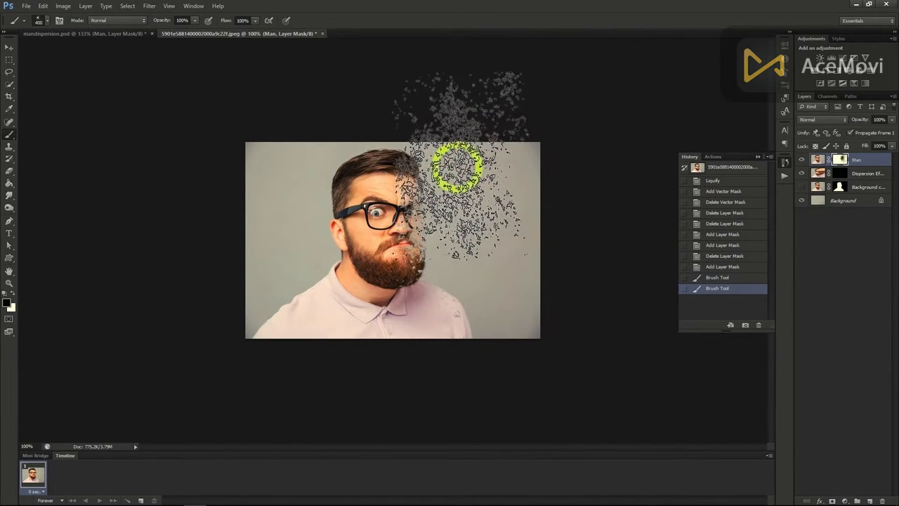
click(452, 153)
click(491, 272)
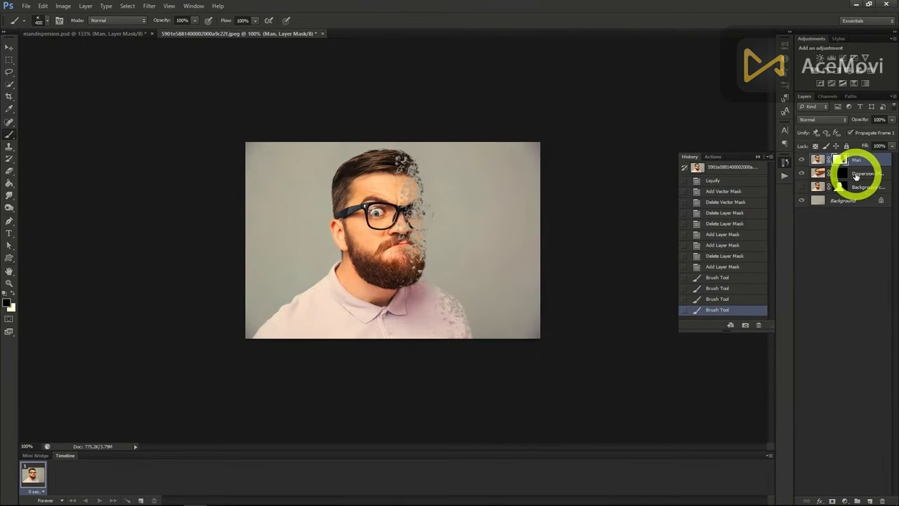
Select the Dispersion Effect layer, make white the foreground color and choose a different particle brush preset
click(856, 175)
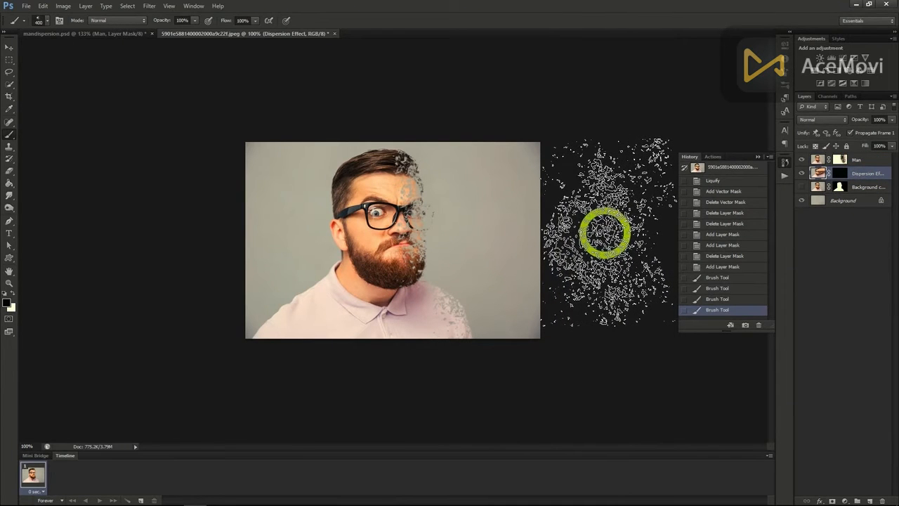
click(13, 294)
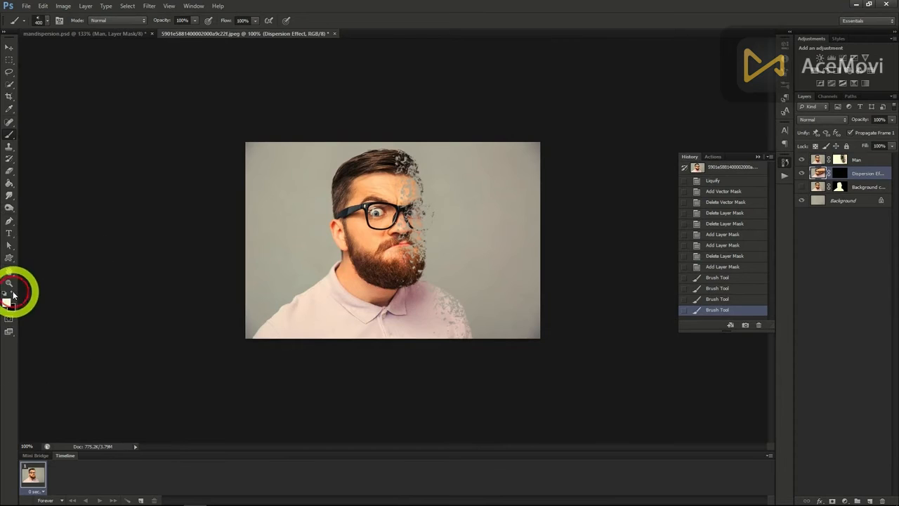
mouse_move(70, 291)
mouse_down()
mouse_move(380, 252)
mouse_move(346, 247)
mouse_up()
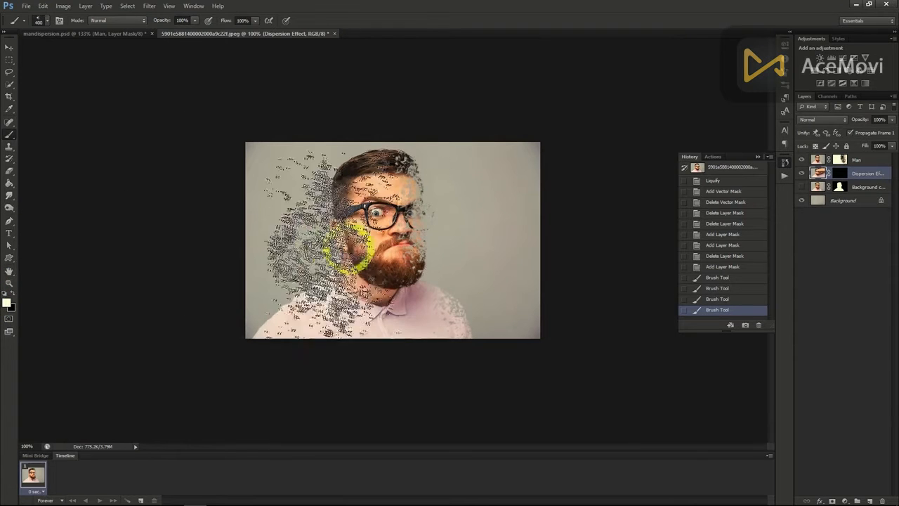
click(42, 22)
click(68, 122)
click(47, 21)
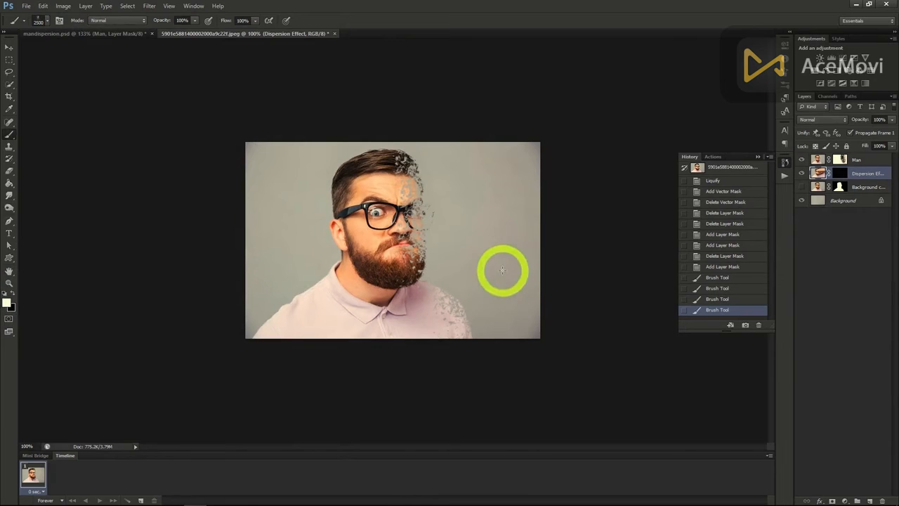
Stamp white particles at 400 px on the Dispersion Effect mask, scattering stretched fragments from the man's face and shoulder toward the right
click(470, 234)
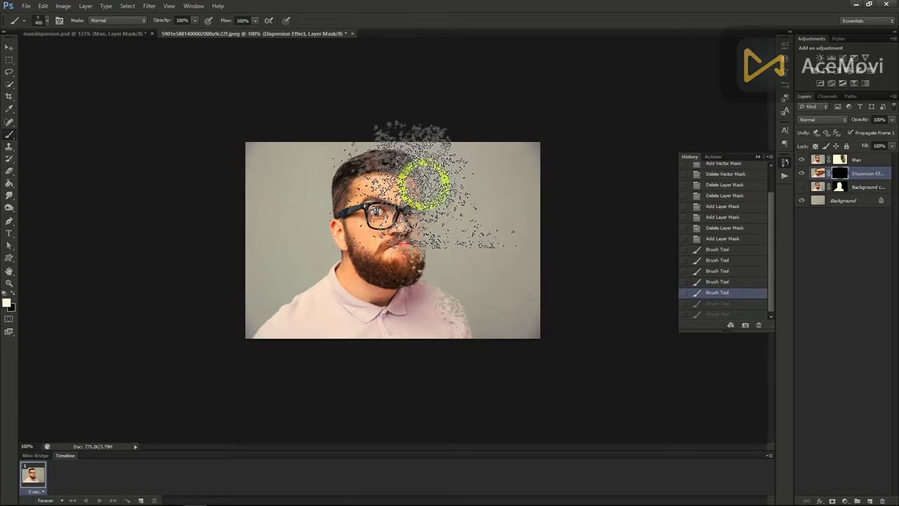
click(424, 184)
click(444, 253)
click(494, 293)
click(545, 242)
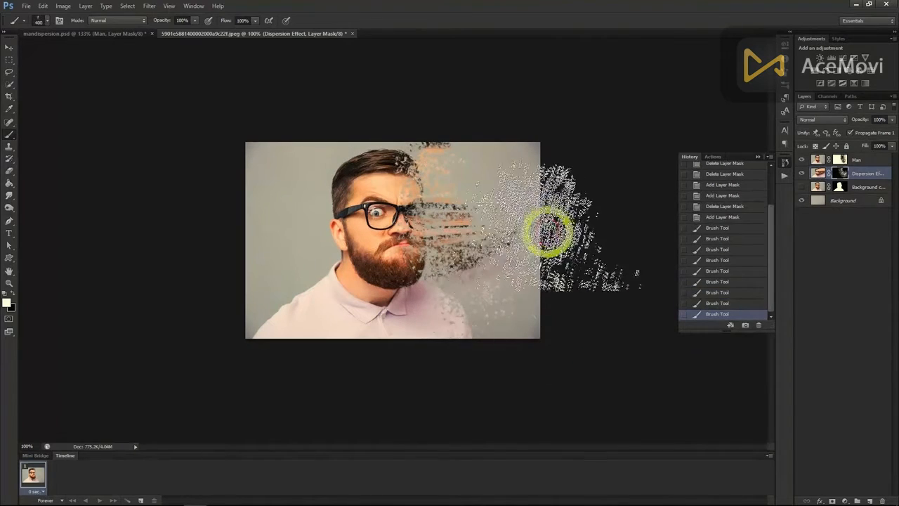
click(518, 173)
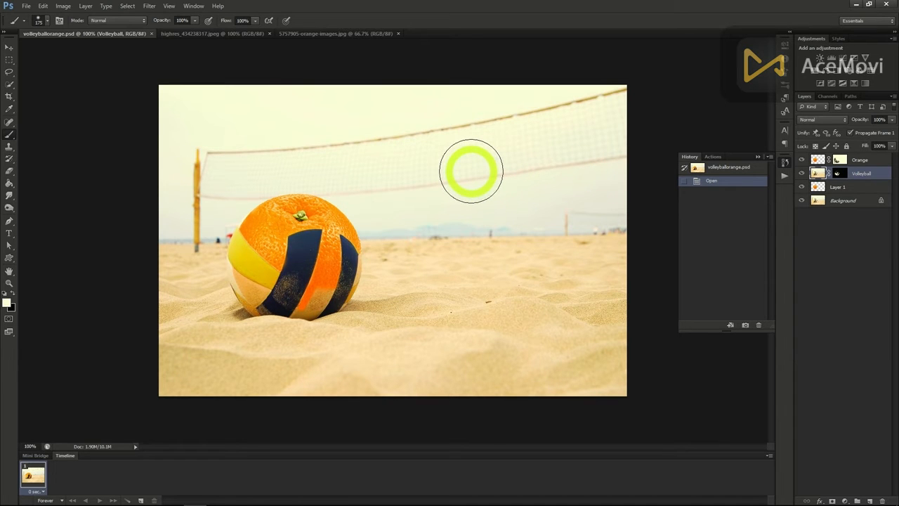
Select the orange in 5757905-orange-images.jpg with the Quick Selection tool and paste a copy into the volleyball image highres_434238317.jpeg
click(239, 34)
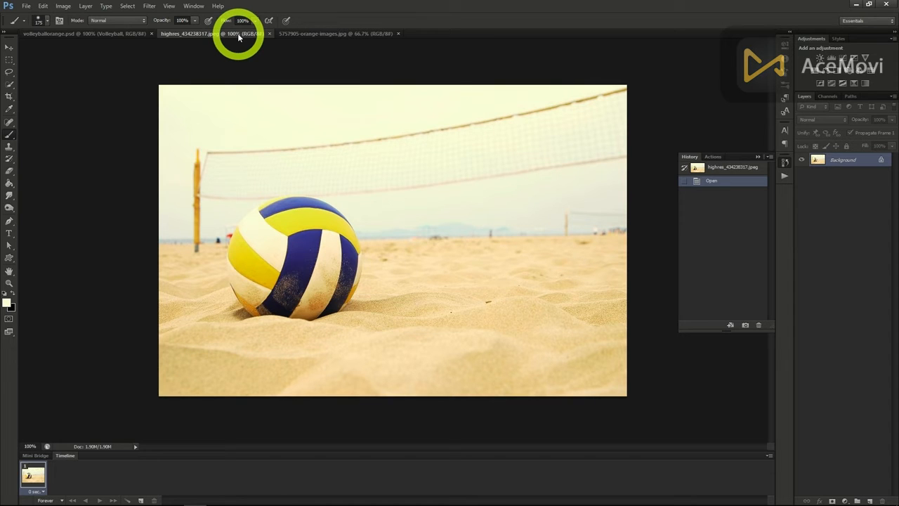
click(299, 33)
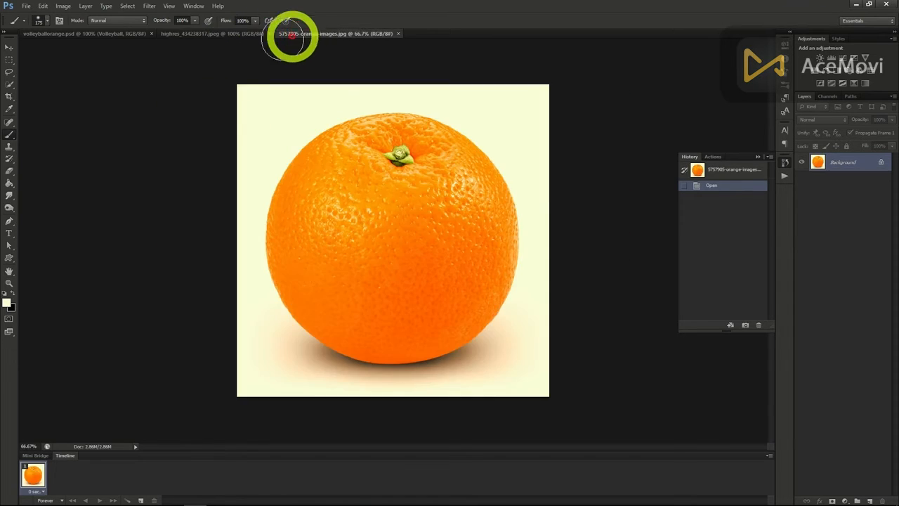
click(9, 84)
mouse_move(350, 196)
mouse_down()
mouse_move(387, 289)
mouse_move(432, 328)
mouse_move(453, 335)
mouse_move(478, 320)
mouse_up()
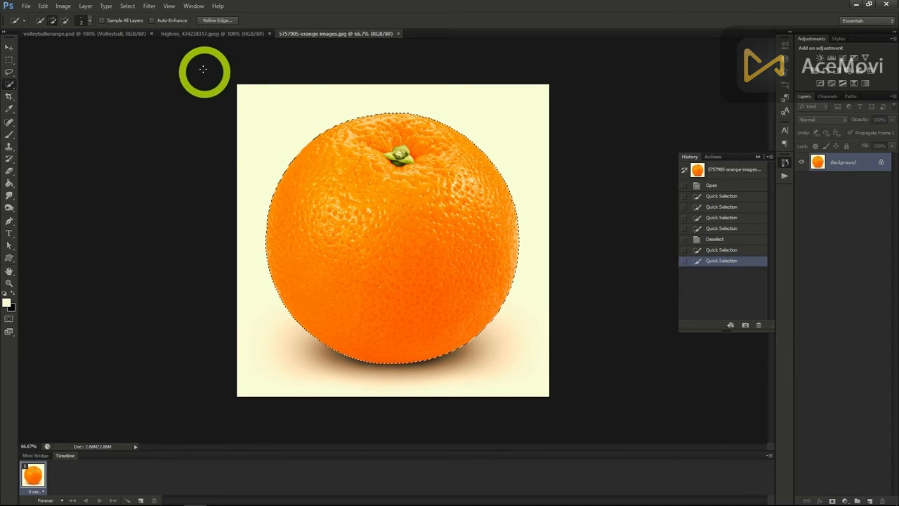
click(197, 34)
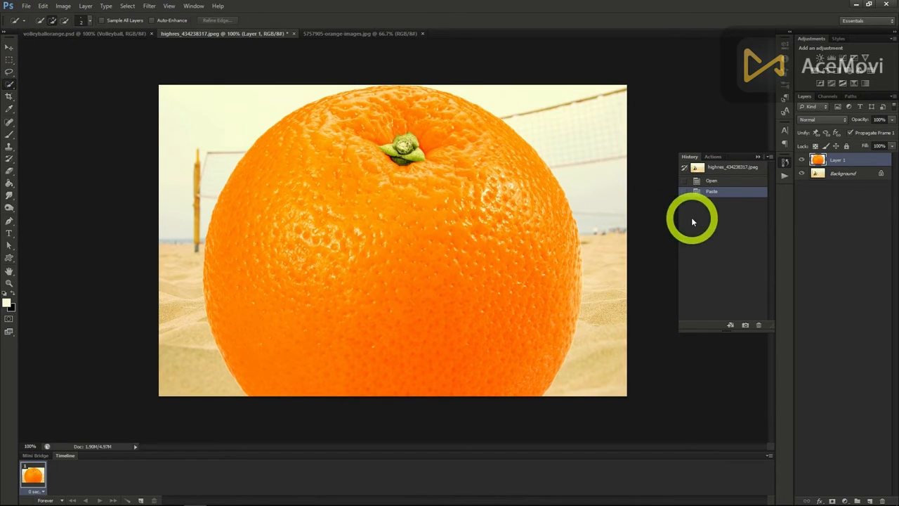
Duplicate the Background layer as Background copy within the volleyball document and move the copy above Layer 1
click(833, 174)
right_click(837, 176)
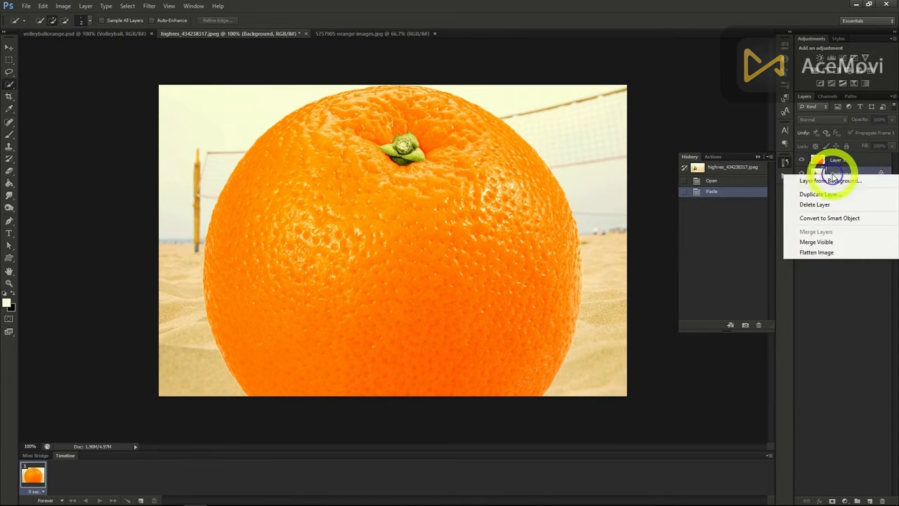
click(831, 199)
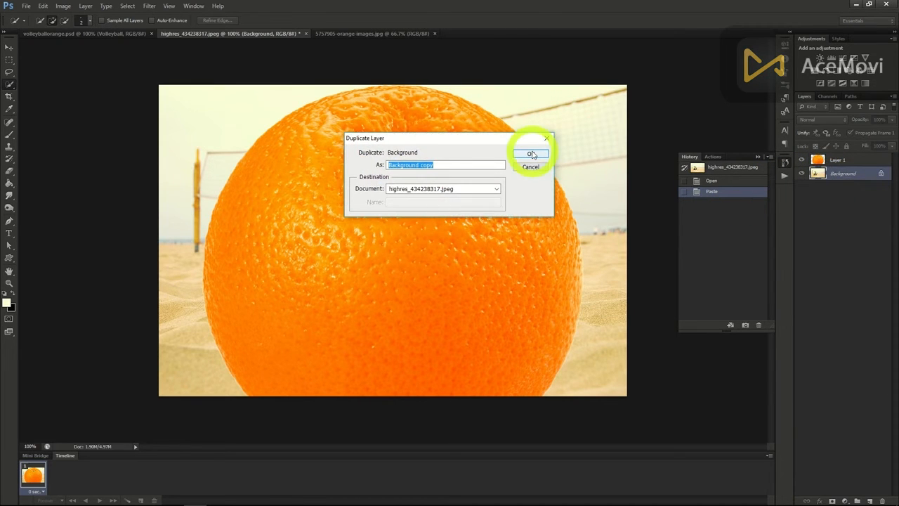
click(532, 153)
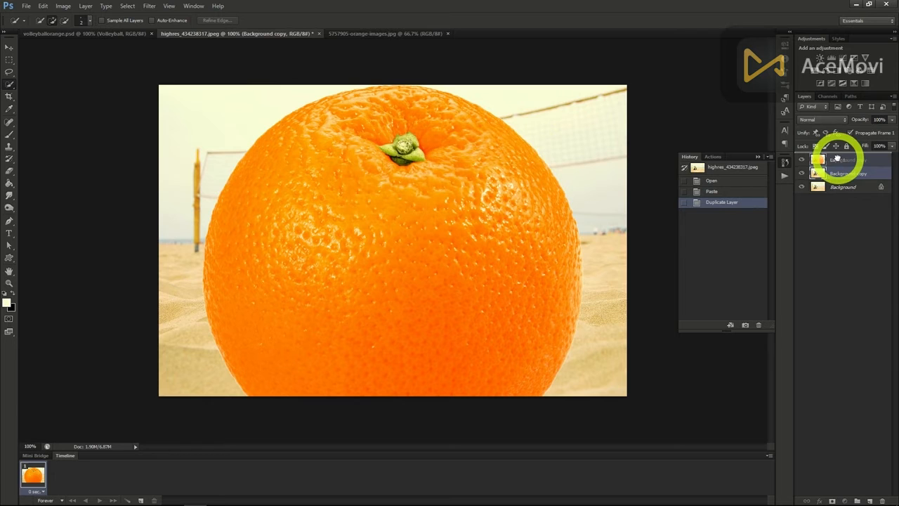
drag(837, 158, 839, 161)
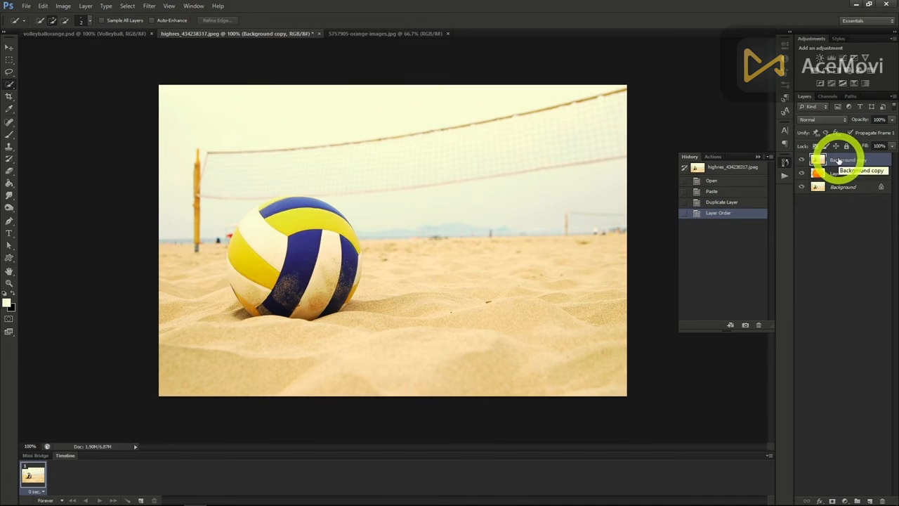
Set the opacity of the Background copy layer to 50%
click(880, 120)
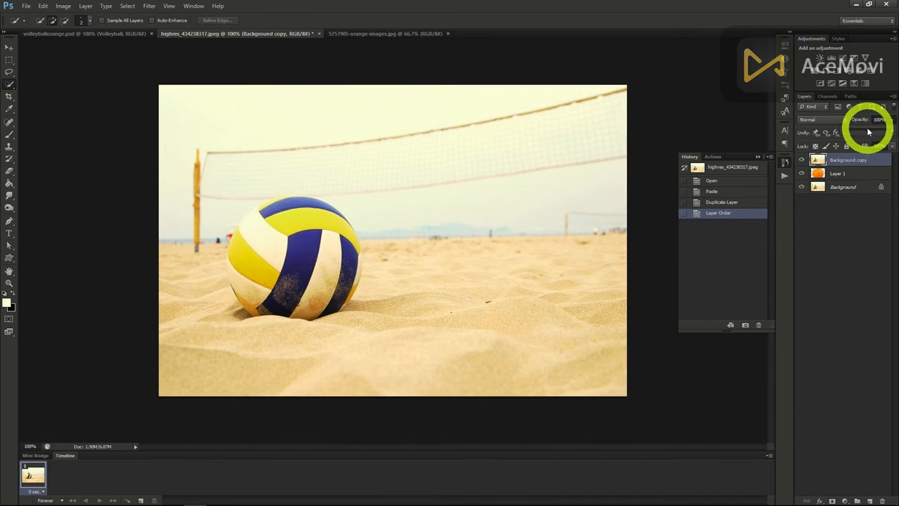
text(50)
key(Return)
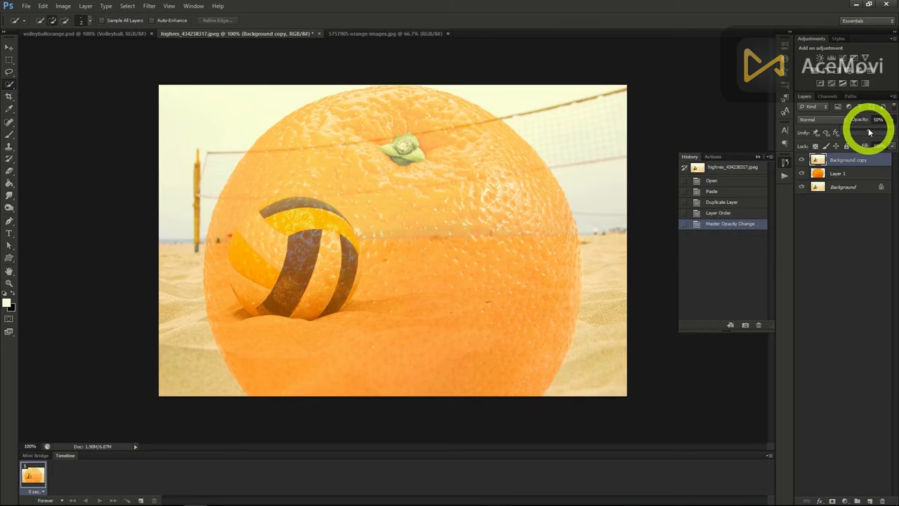
Scale down the orange on Layer 1 proportionally, position it to match the volleyball's outline and apply the transform
click(848, 174)
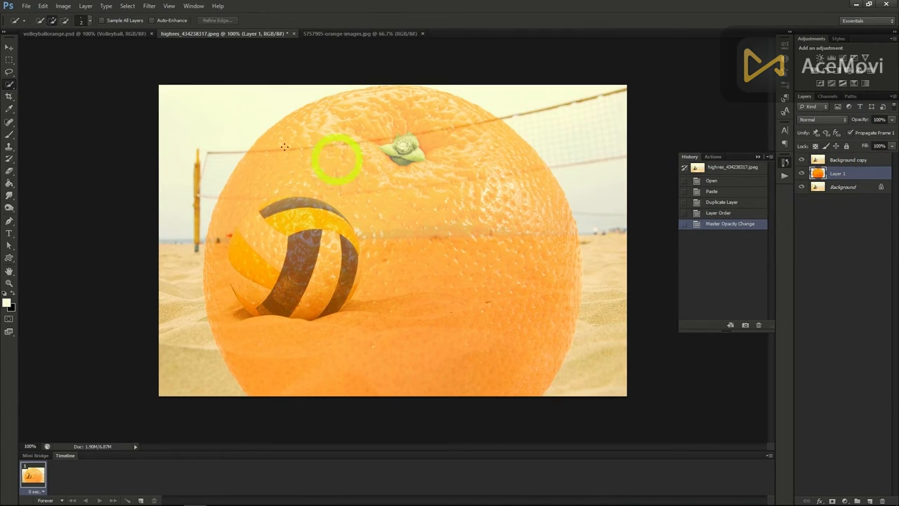
click(7, 48)
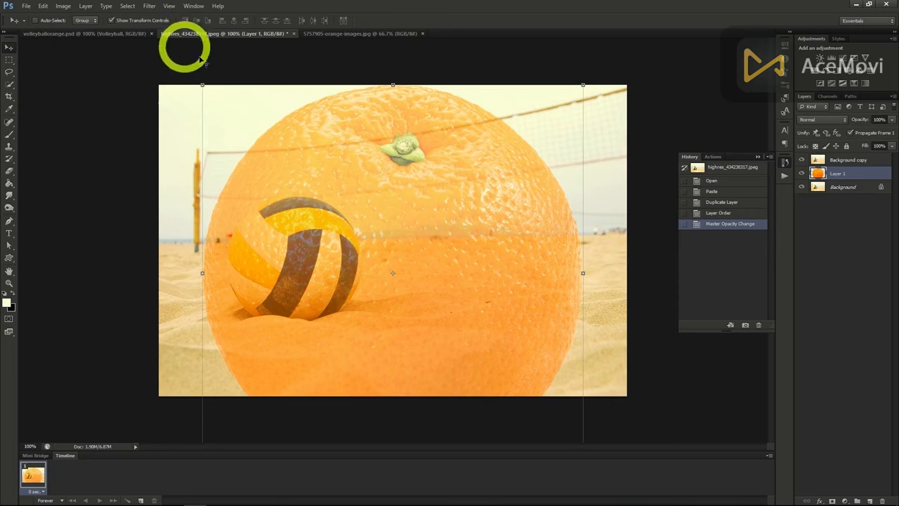
click(202, 84)
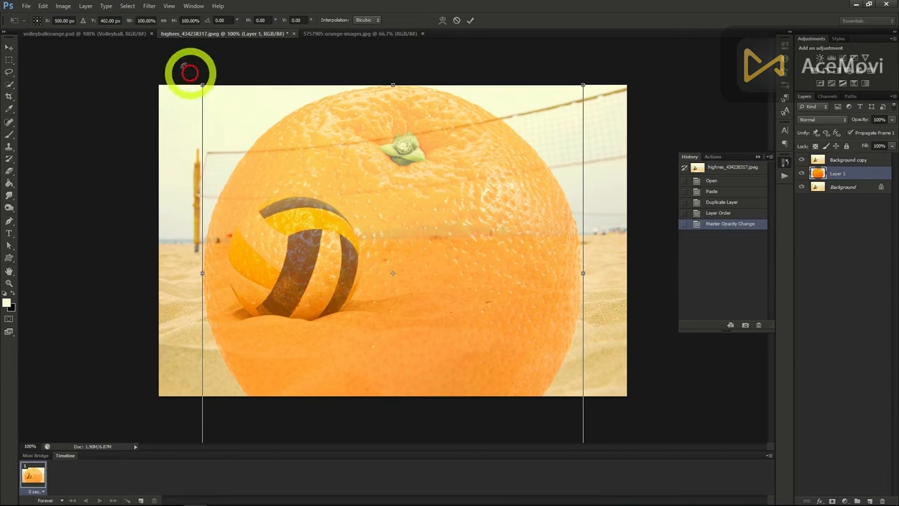
click(162, 22)
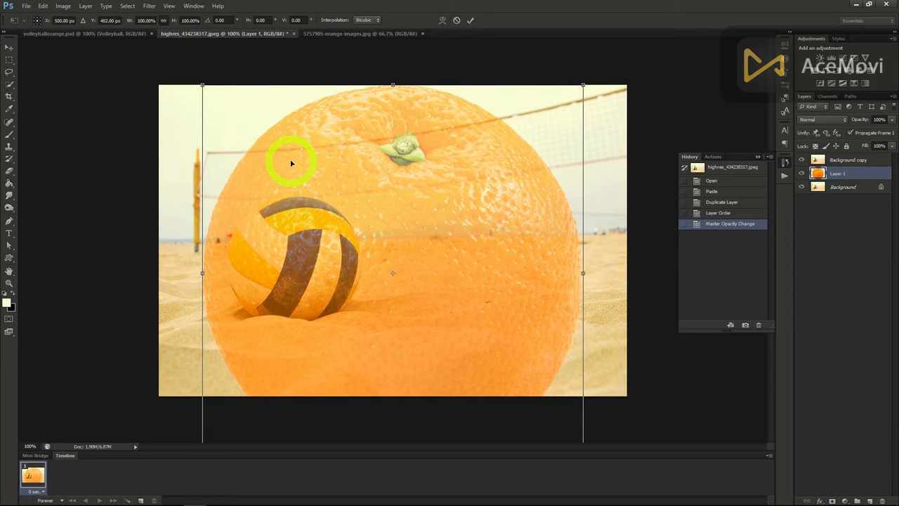
drag(202, 85, 410, 290)
drag(476, 336, 287, 241)
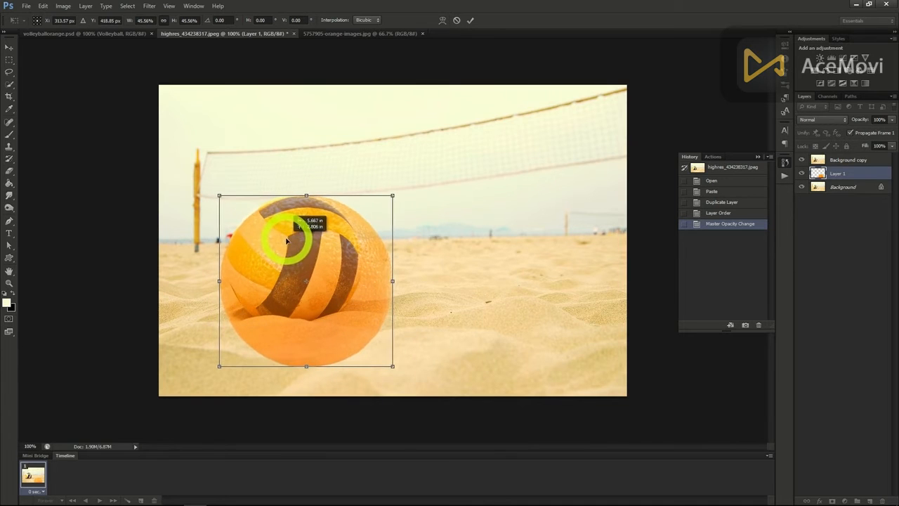
drag(393, 365, 355, 329)
drag(300, 297, 307, 299)
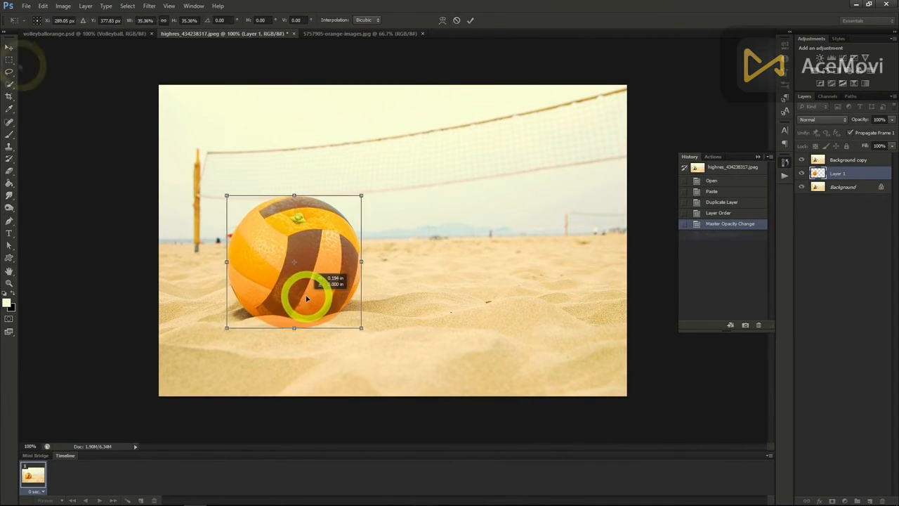
click(7, 48)
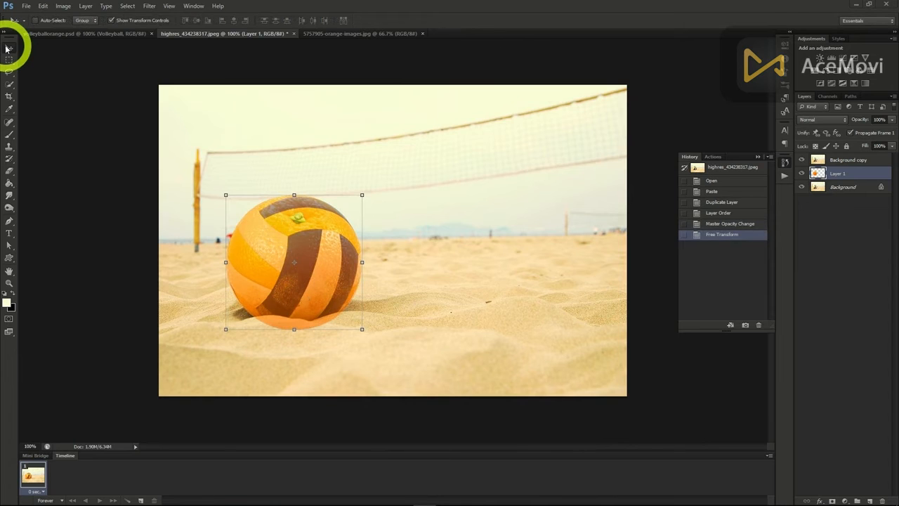
Load the orange's outline from Layer 1 as a selection and add it as a layer mask on Background copy
ctrl+click(818, 174)
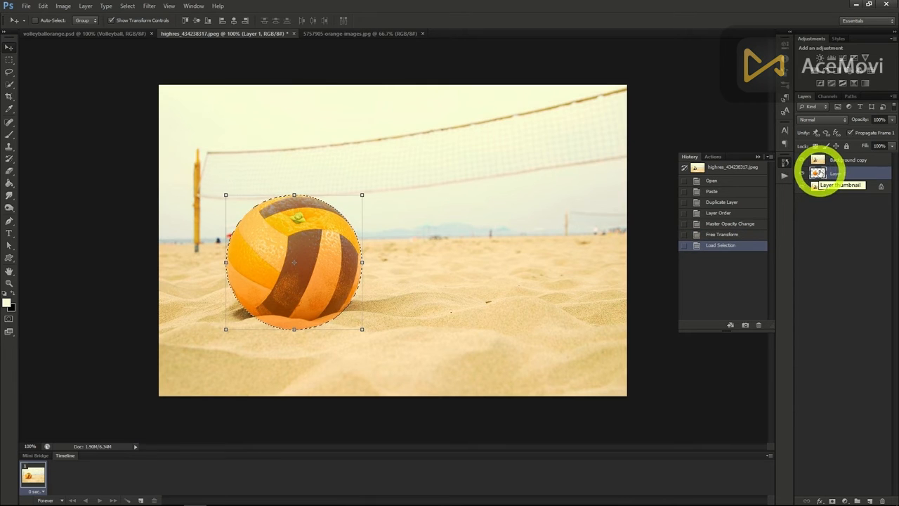
click(847, 161)
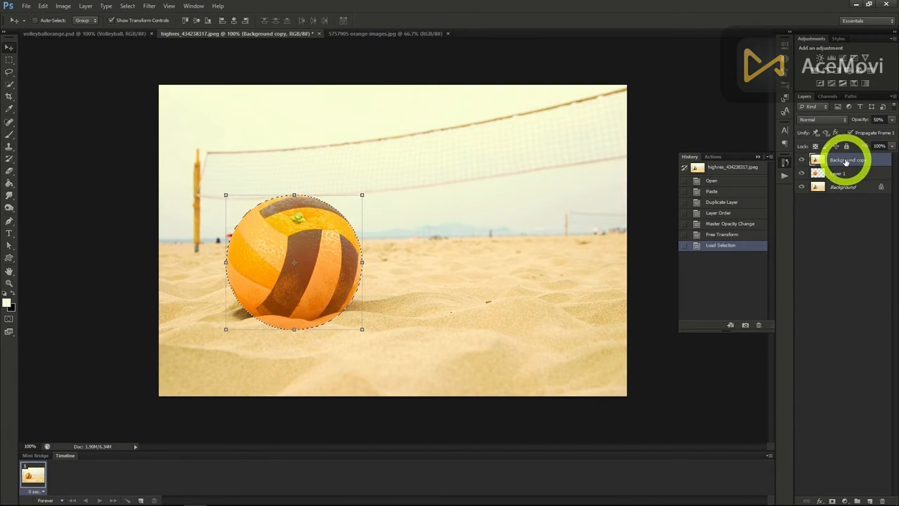
click(832, 500)
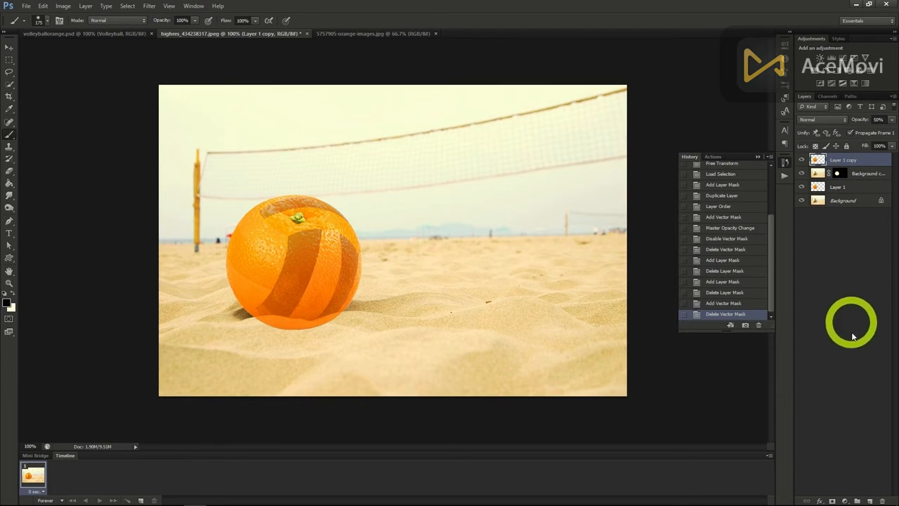
Mask Layer 1 copy and brush white on its mask within the selected volleyball panels so they take the orange's texture
click(832, 501)
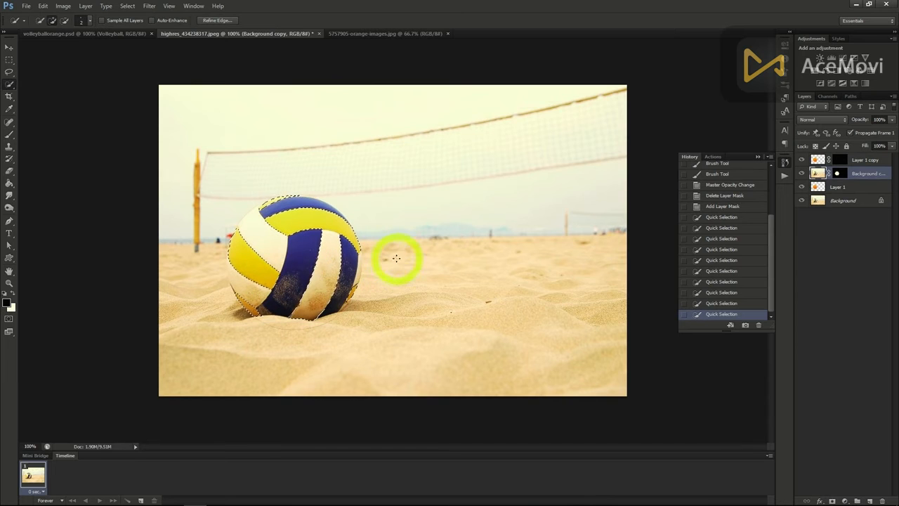
key(alt+bracketright)
click(9, 134)
key(x)
mouse_move(271, 285)
mouse_down()
mouse_move(233, 262)
mouse_move(228, 247)
mouse_move(236, 234)
mouse_move(275, 277)
mouse_move(262, 289)
mouse_move(237, 269)
mouse_move(238, 248)
mouse_move(281, 284)
mouse_move(255, 281)
mouse_up()
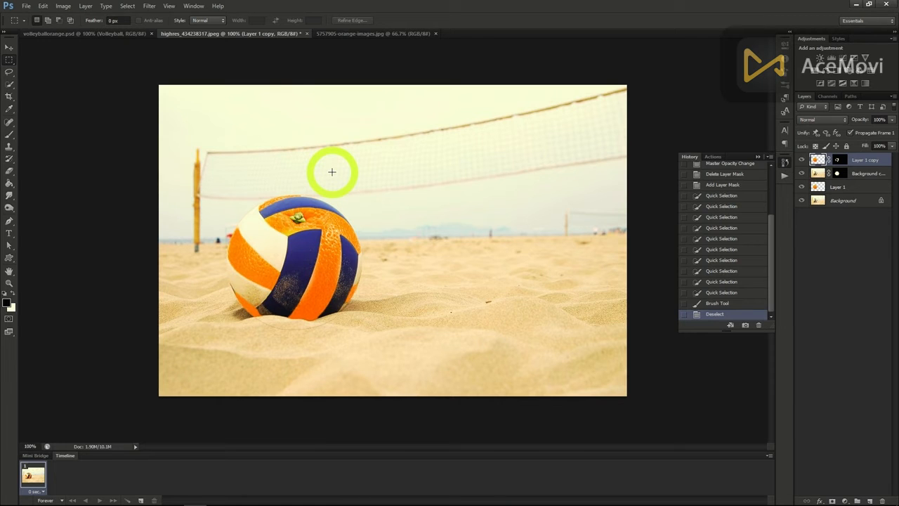
click(472, 19)
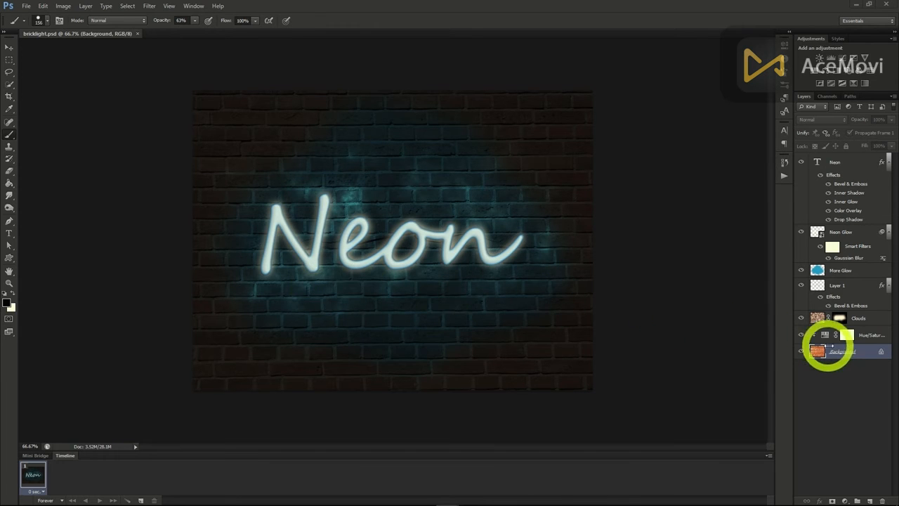
Duplicate the brick Background layer of bricklight.psd into a new document
right_click(837, 352)
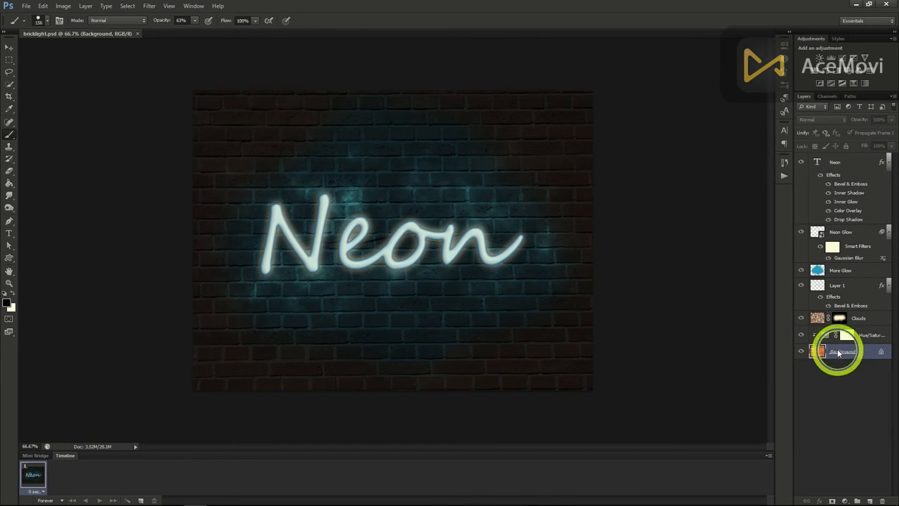
click(438, 190)
click(428, 215)
click(531, 153)
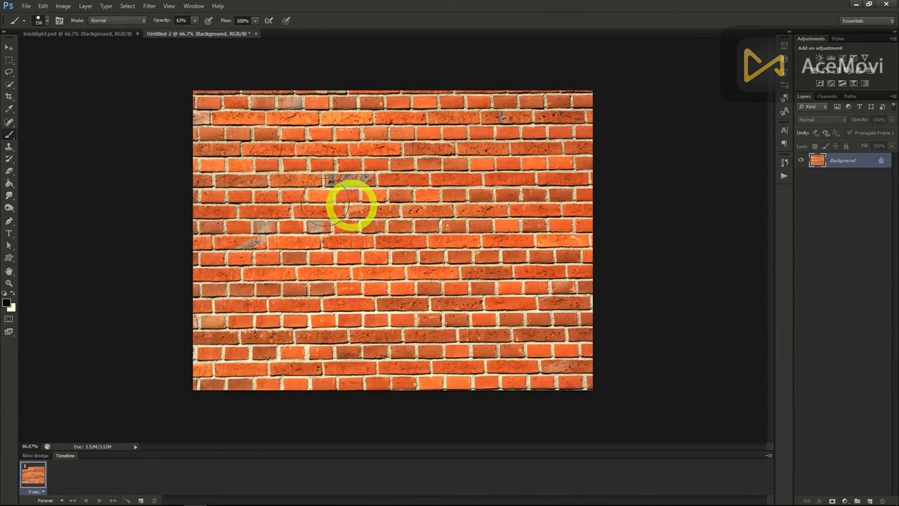
Add the text "Neon" in Segoe Script, place it mid-wall and reduce its size to 282.12 pt
click(784, 132)
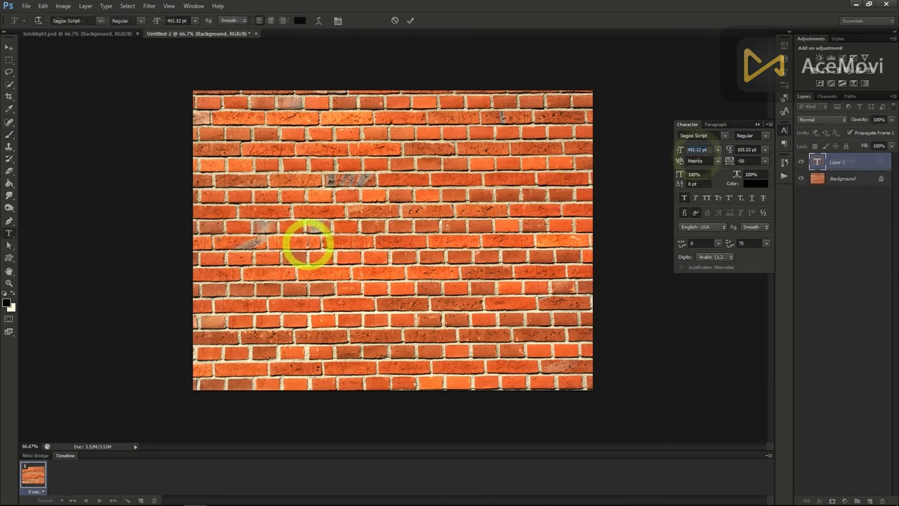
text(Neon)
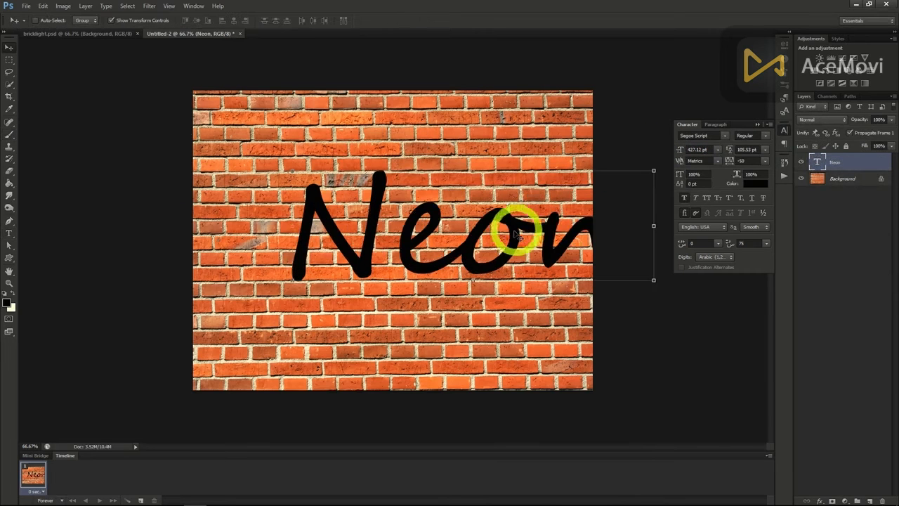
drag(513, 229, 462, 235)
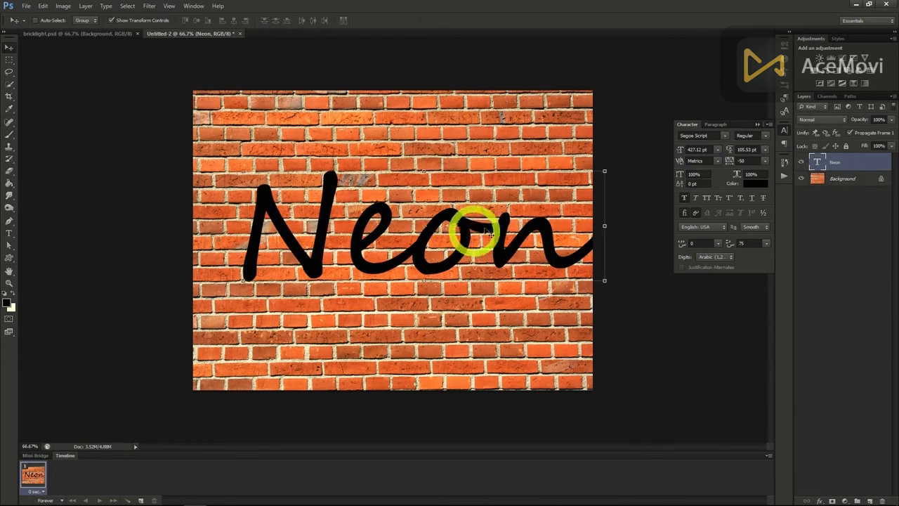
drag(681, 150, 620, 157)
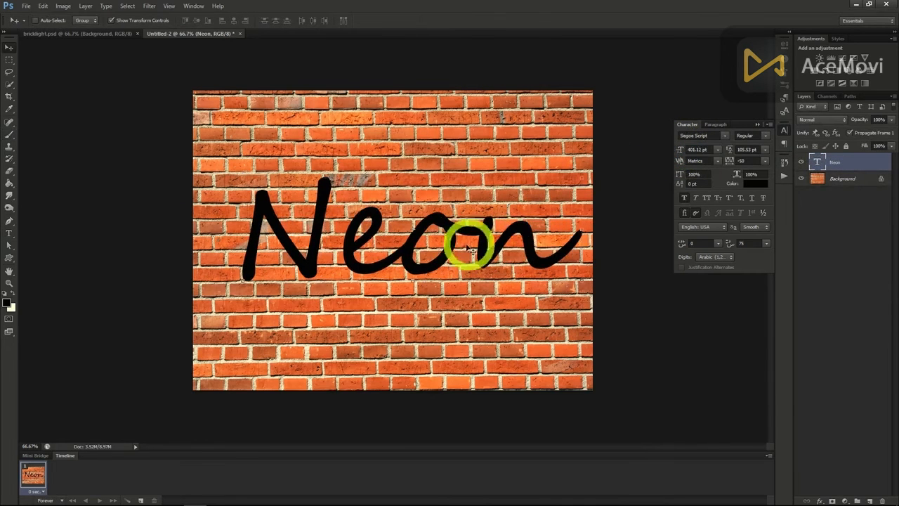
drag(682, 149, 618, 152)
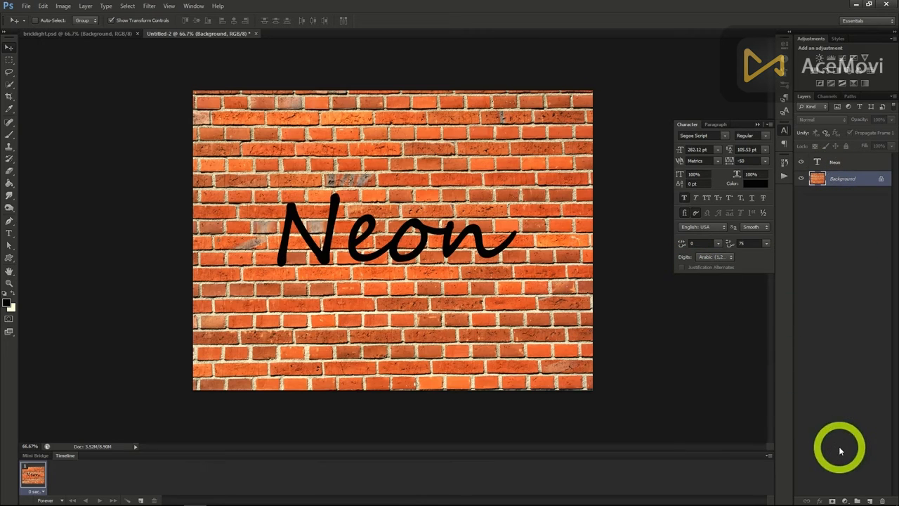
Add a Hue/Saturation adjustment layer above the brick Background with Saturation -70 and Lightness -87
click(86, 6)
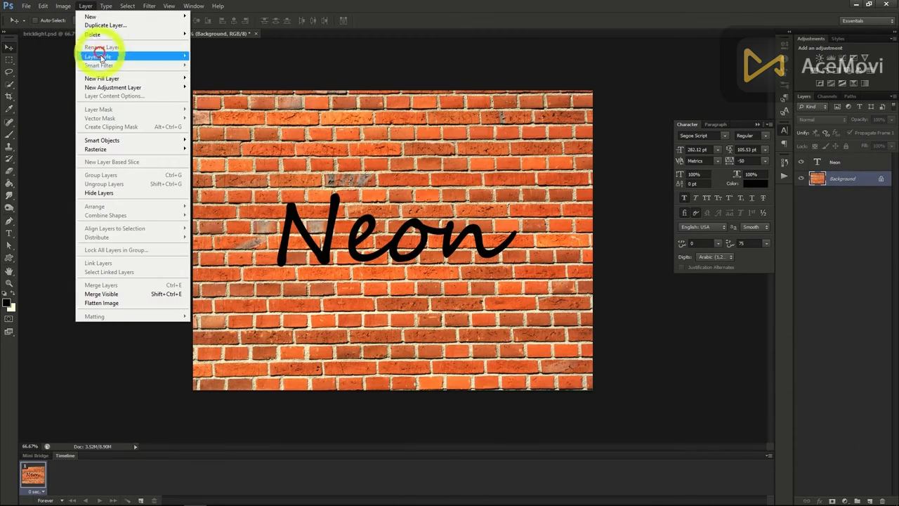
click(114, 89)
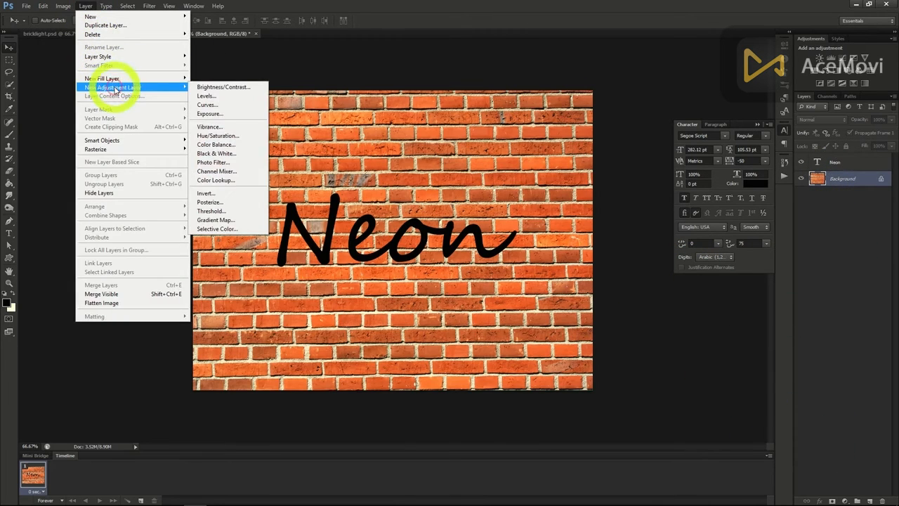
click(211, 136)
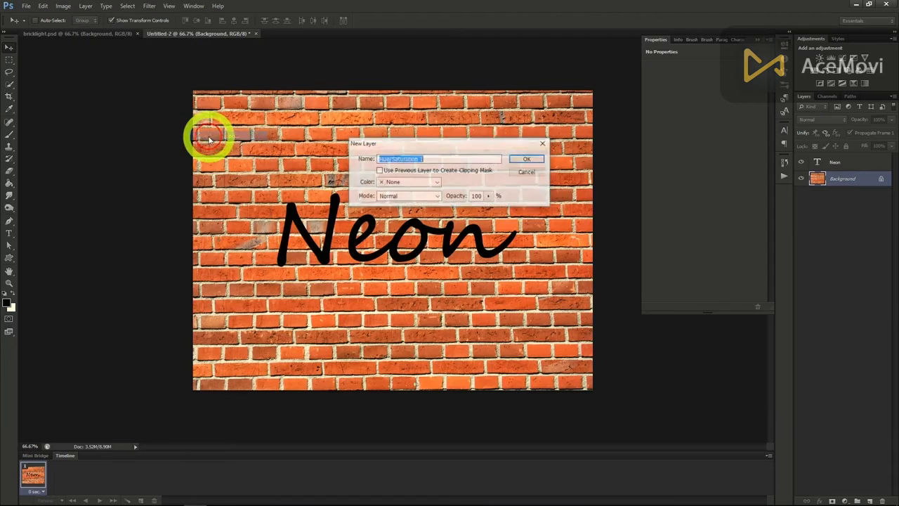
click(528, 160)
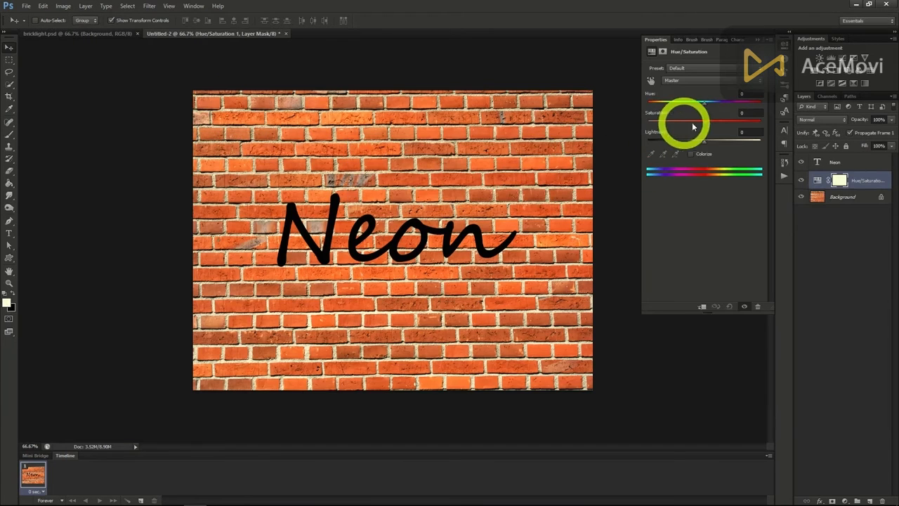
drag(702, 120, 655, 143)
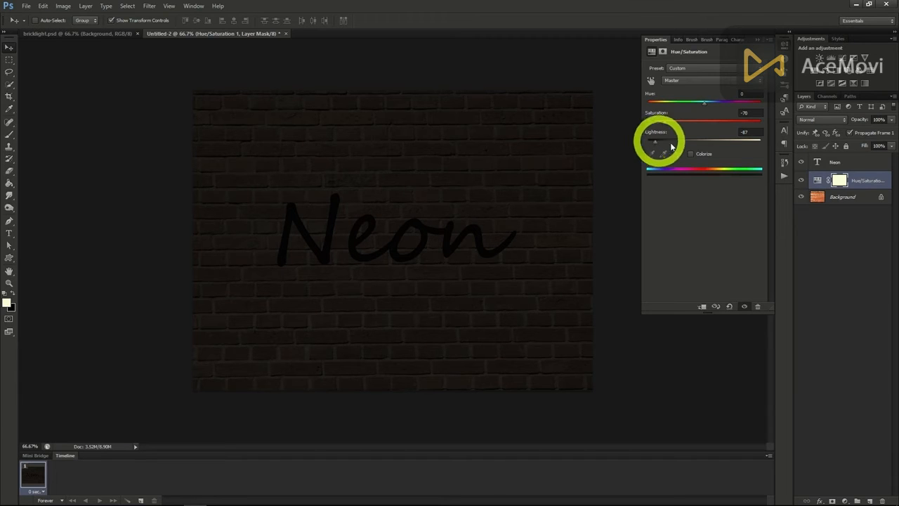
Create a new layer above the Hue/Saturation adjustment and fill it with the Clouds render filter
click(843, 180)
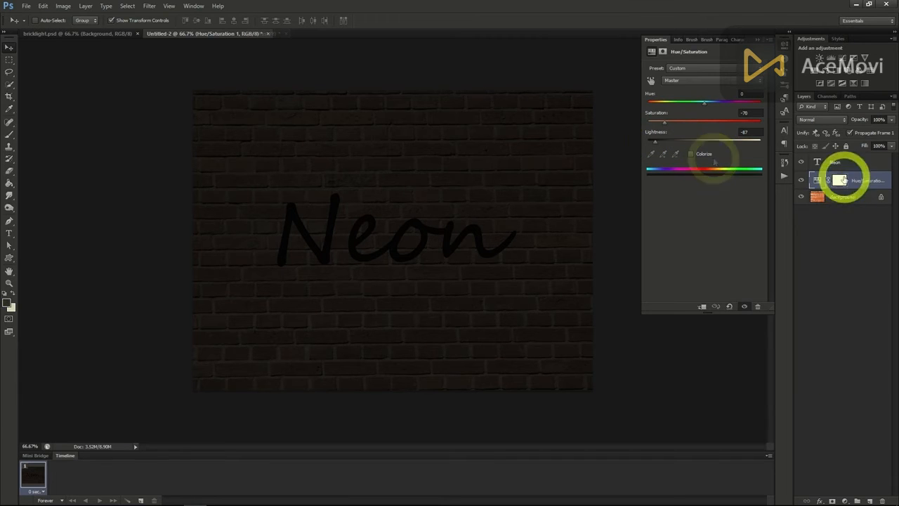
click(870, 501)
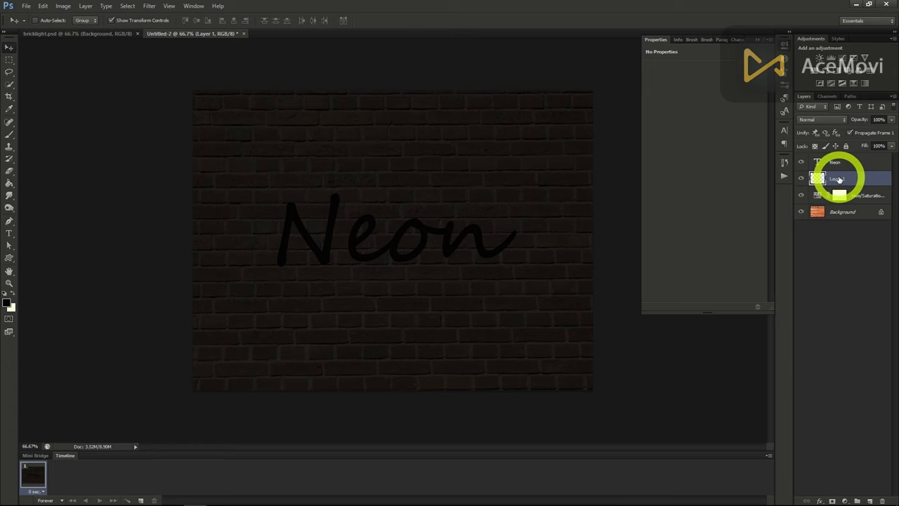
click(149, 6)
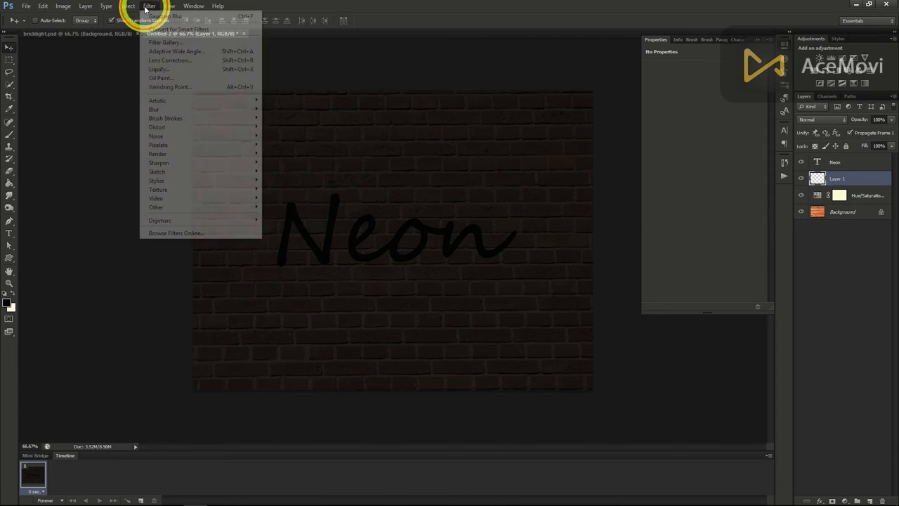
click(280, 154)
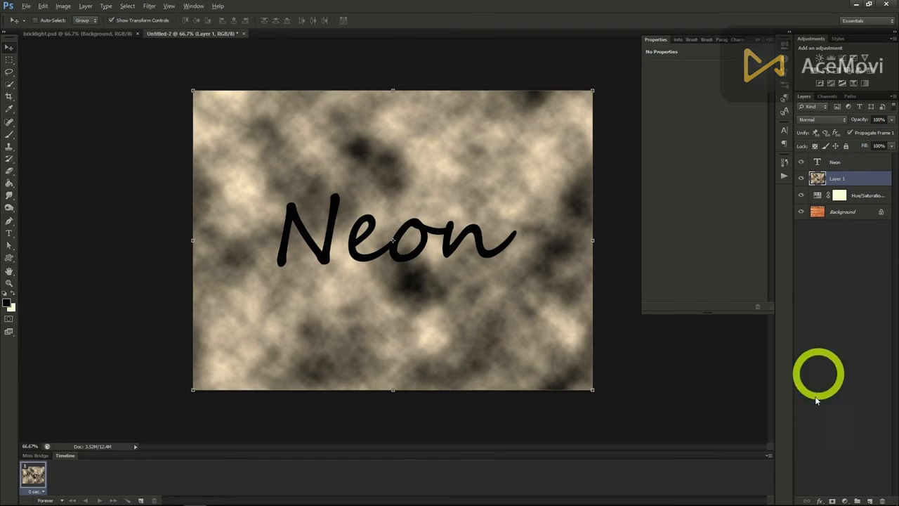
Add a black, fully hiding layer mask to the clouds layer and set its blend mode to Divide
alt+click(833, 500)
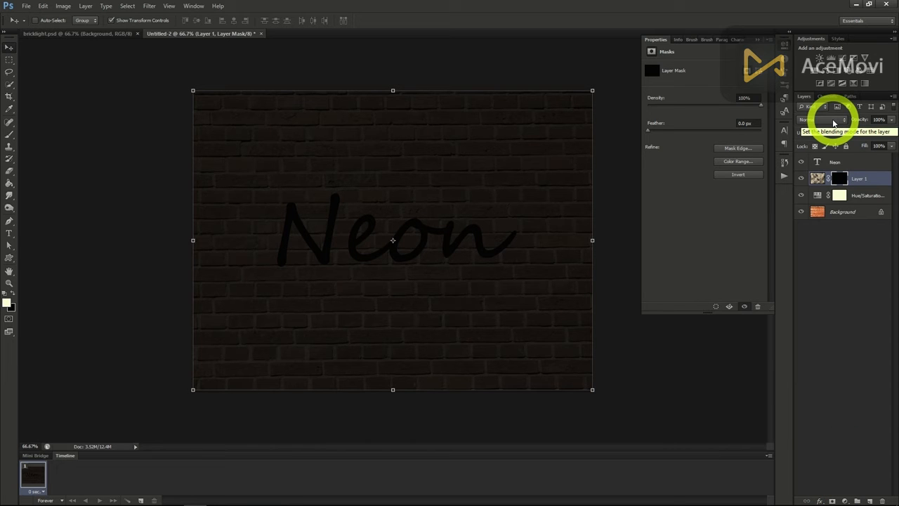
click(834, 124)
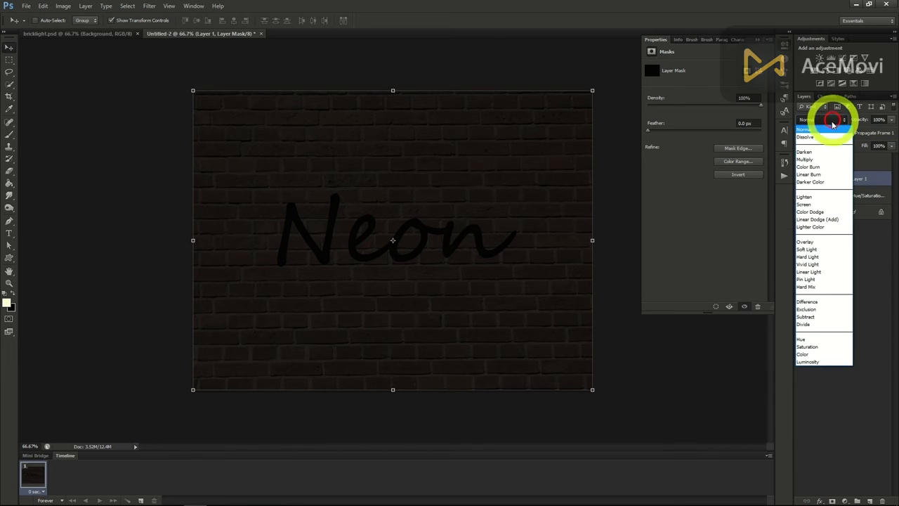
click(805, 324)
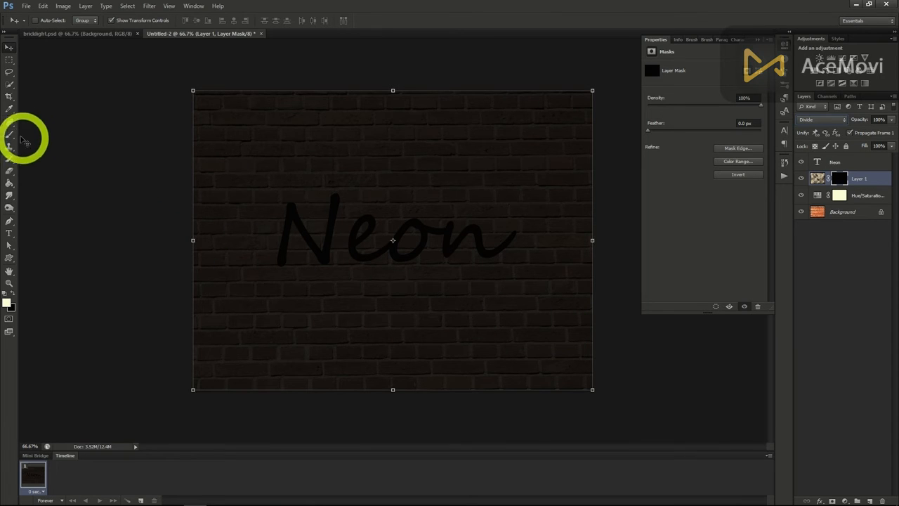
Paint on the clouds layer's mask with a soft white brush at 50% opacity to reveal light patches around the text
click(9, 136)
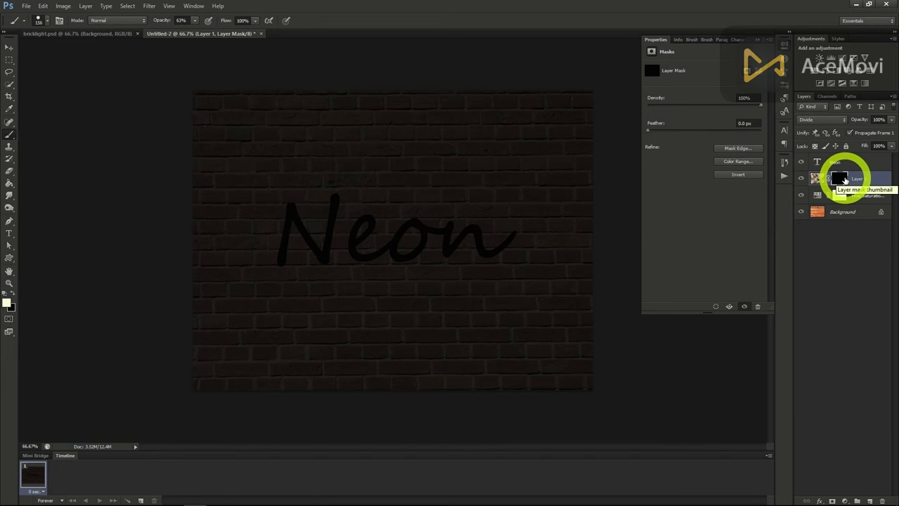
click(195, 21)
drag(190, 30, 188, 34)
click(45, 20)
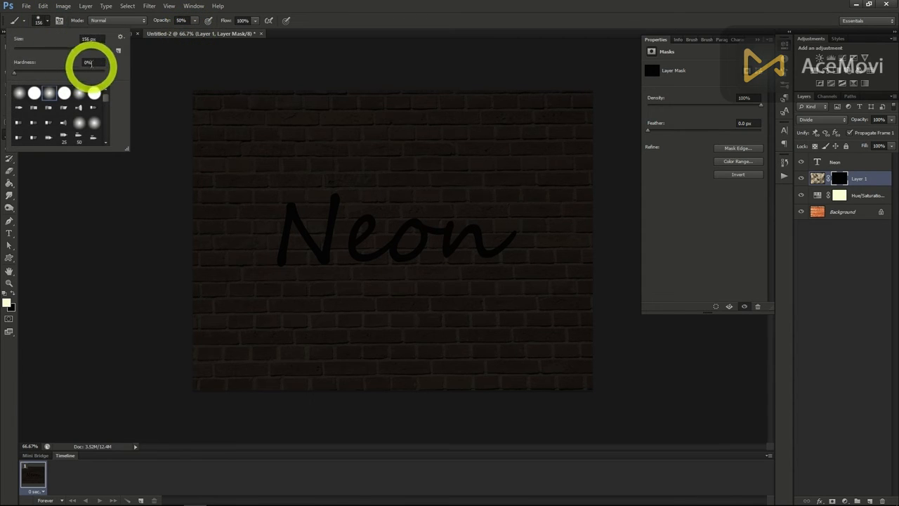
click(47, 24)
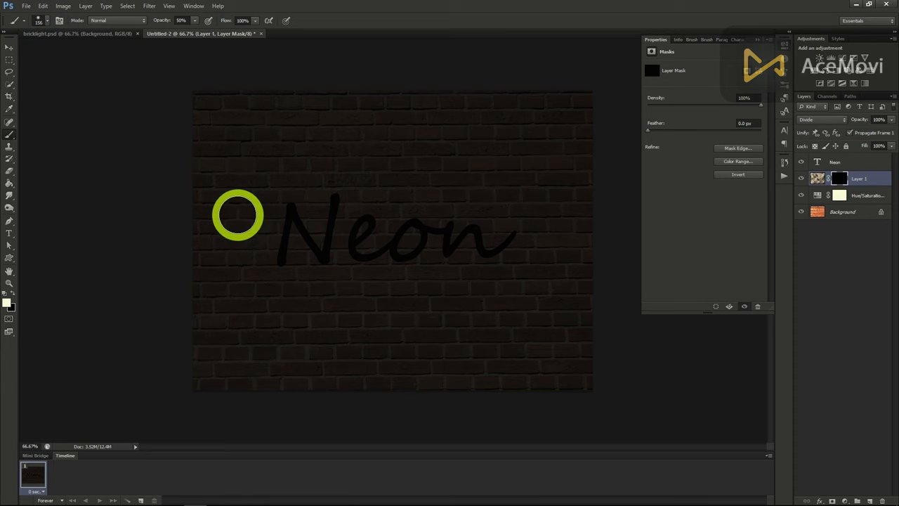
mouse_move(295, 203)
mouse_down()
mouse_move(270, 246)
mouse_move(291, 265)
mouse_move(367, 214)
mouse_move(373, 247)
mouse_move(397, 253)
mouse_move(391, 258)
mouse_move(386, 214)
mouse_move(451, 216)
mouse_move(466, 251)
mouse_move(491, 264)
mouse_move(553, 241)
mouse_move(476, 199)
mouse_move(453, 218)
mouse_move(489, 280)
mouse_move(429, 204)
mouse_move(356, 232)
mouse_move(371, 266)
mouse_up()
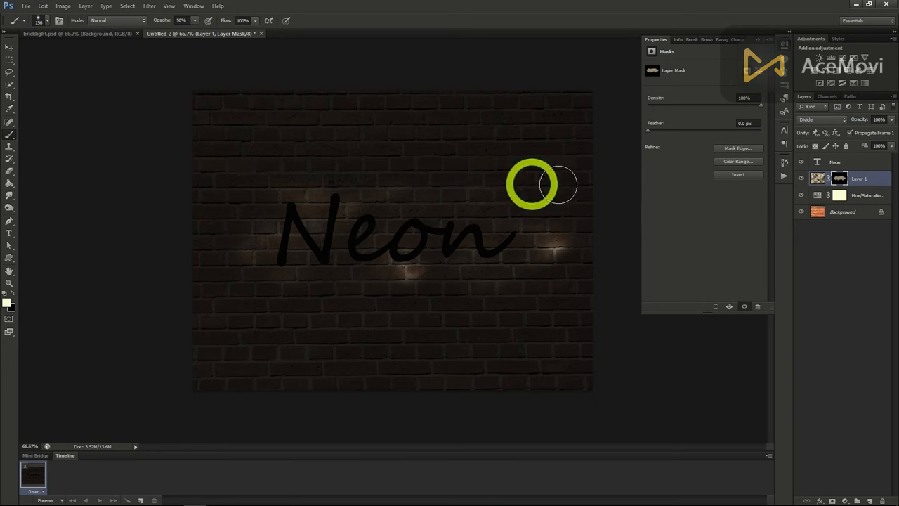
Give the Neon text layer a Bevel & Emboss style with depth 185%, size 3 px and maximum softening
click(840, 162)
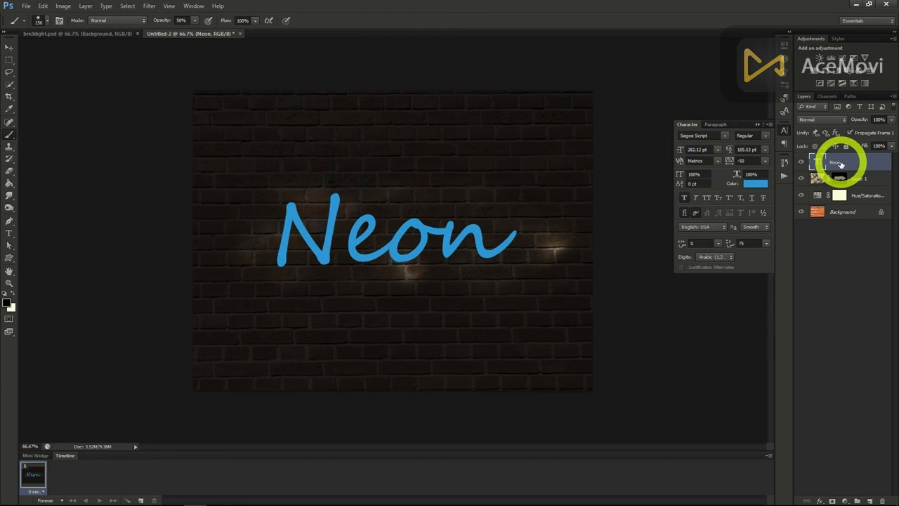
right_click(831, 164)
click(801, 170)
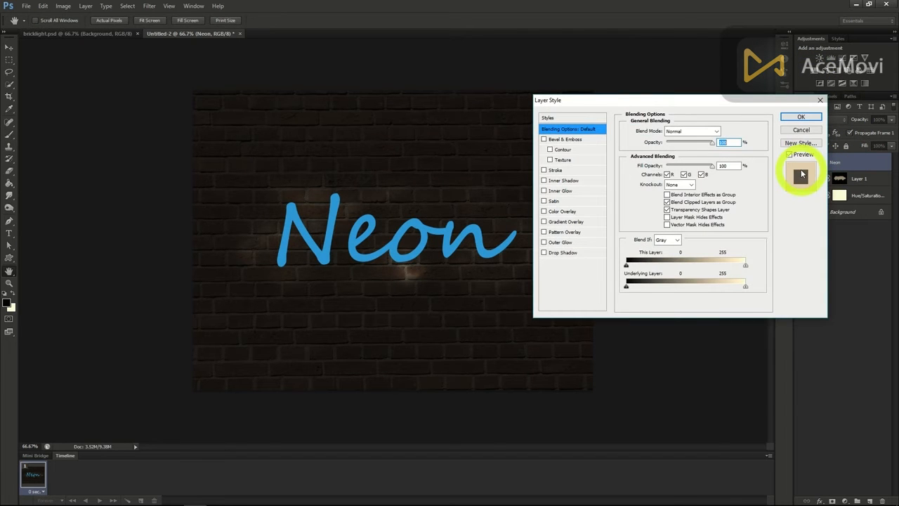
click(569, 140)
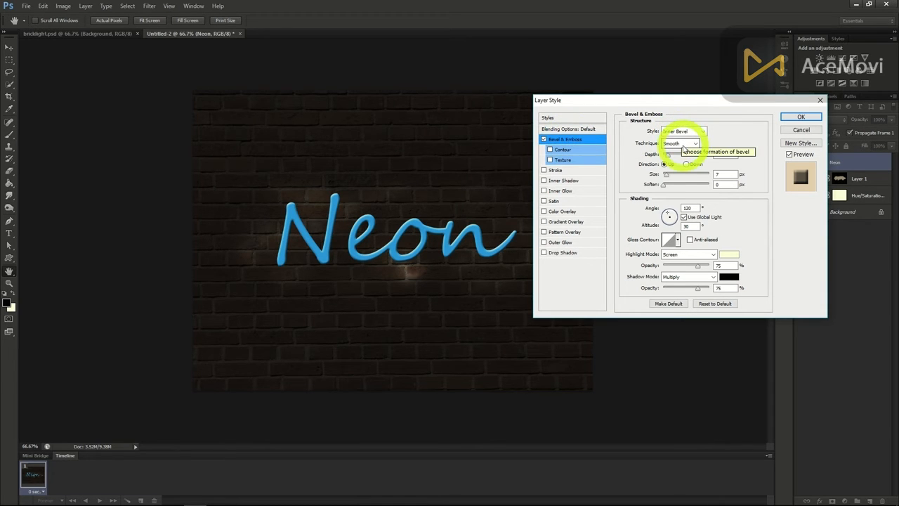
click(670, 156)
drag(671, 157, 710, 184)
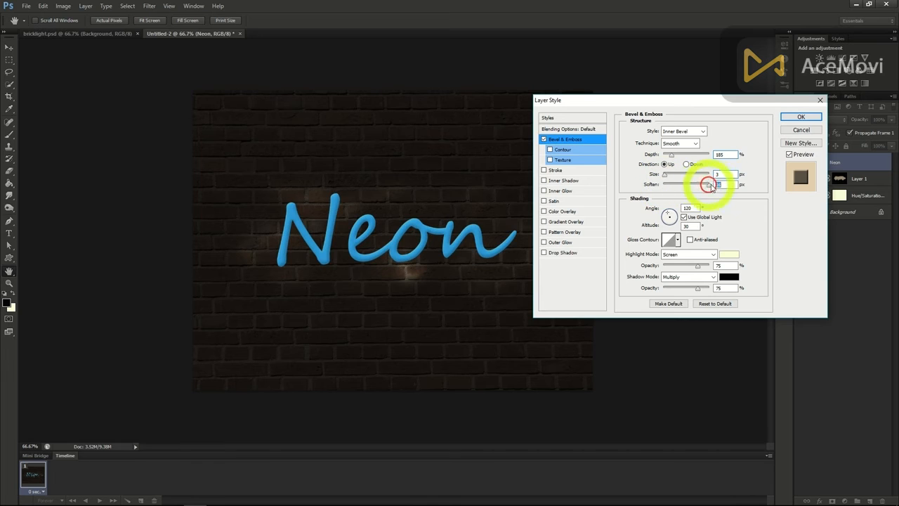
Add an Inner Shadow at 40% opacity and a center-sourced Inner Glow to the Neon text, and apply the layer style
click(563, 180)
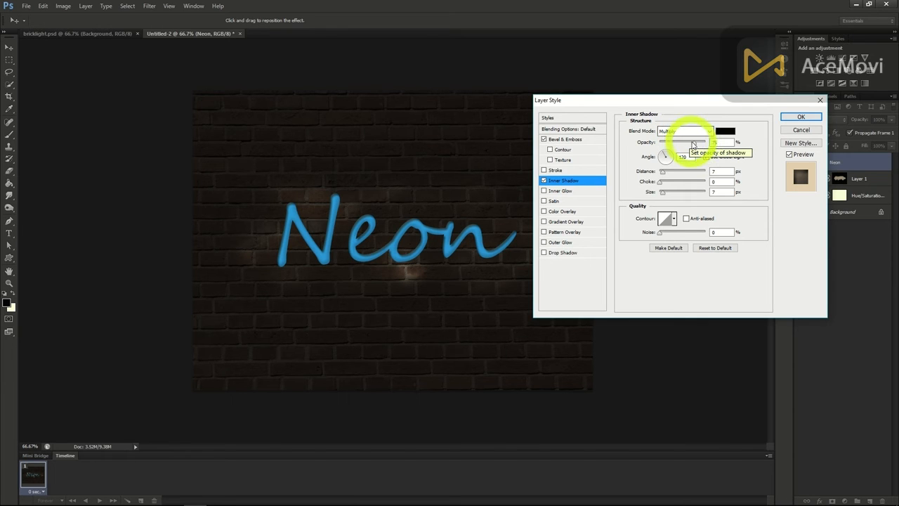
drag(690, 144, 680, 144)
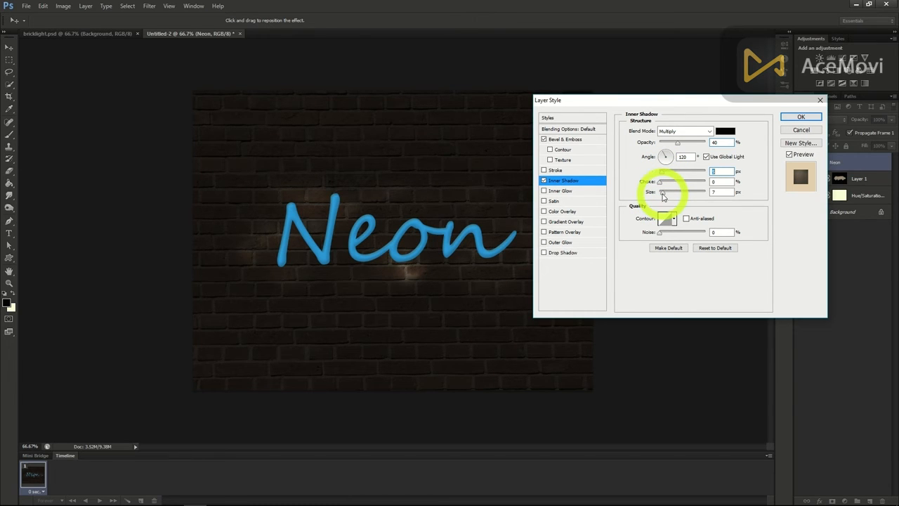
click(565, 191)
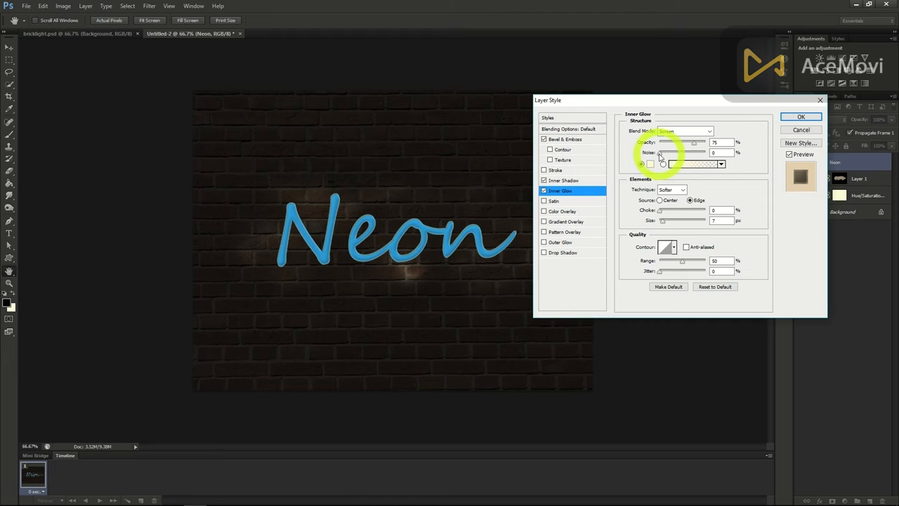
click(663, 223)
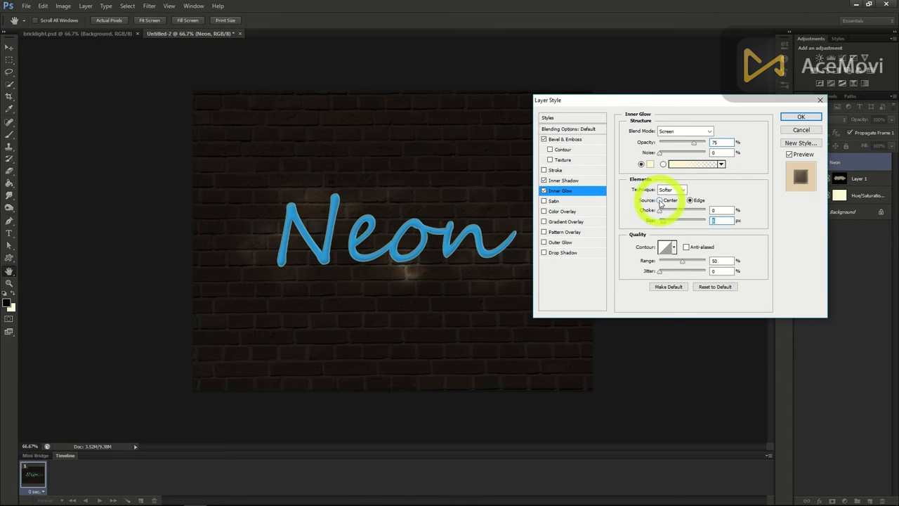
click(661, 200)
click(718, 104)
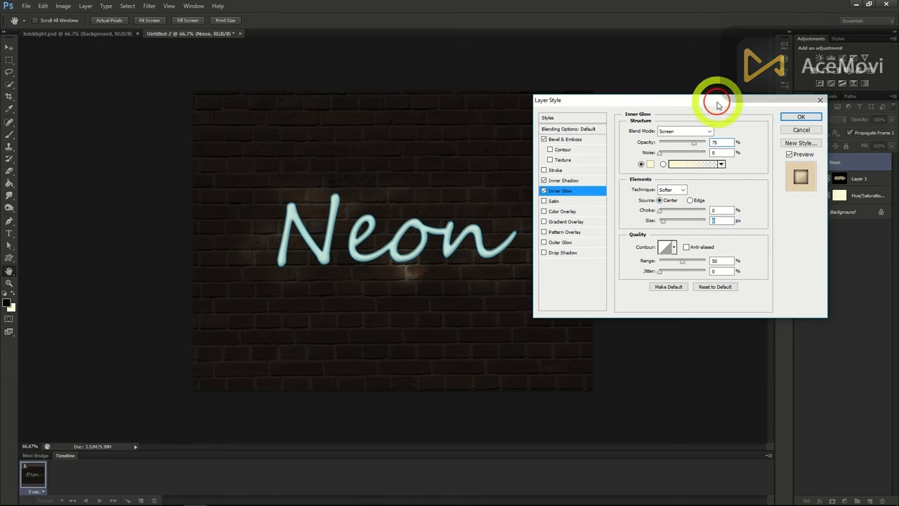
click(801, 116)
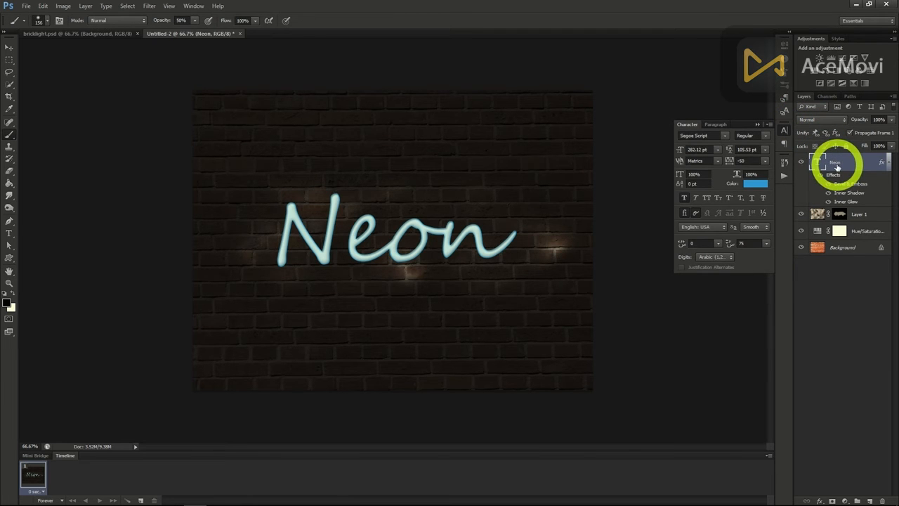
Duplicate the Neon text layer and place the copy directly below the original
right_click(837, 167)
click(786, 179)
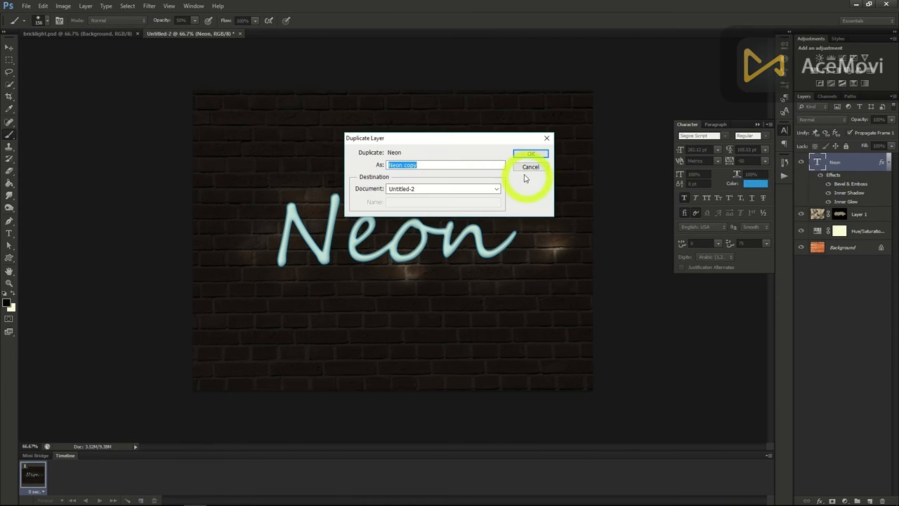
click(521, 154)
drag(815, 180, 847, 253)
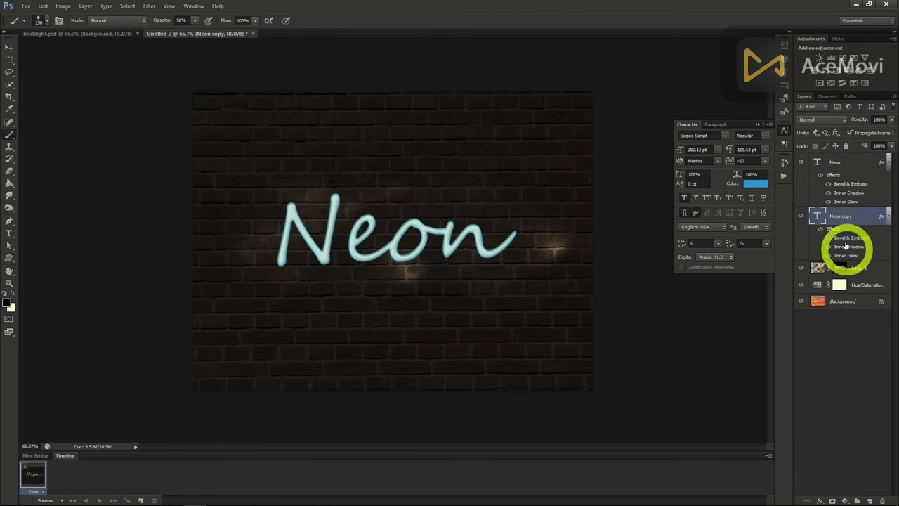
Convert the Neon copy layer to a smart object and apply a Gaussian Blur with radius 11.0 pixels
right_click(839, 215)
click(793, 204)
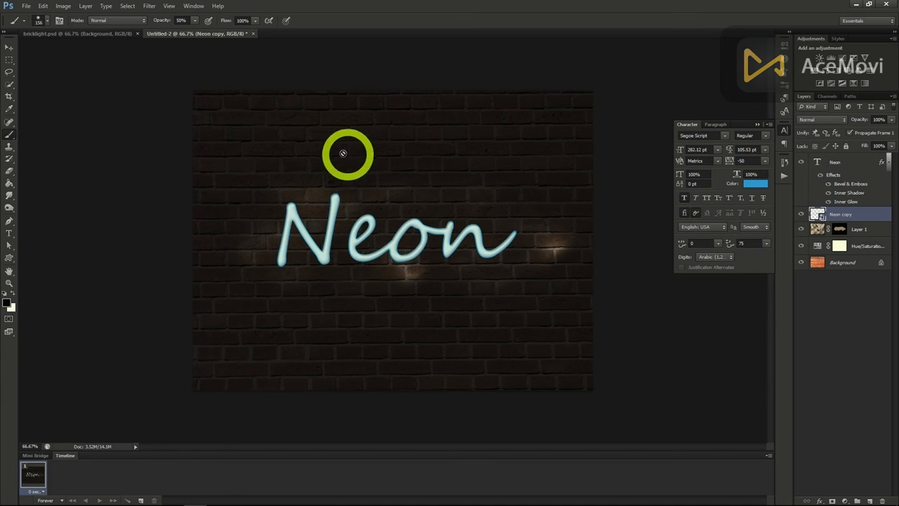
click(151, 6)
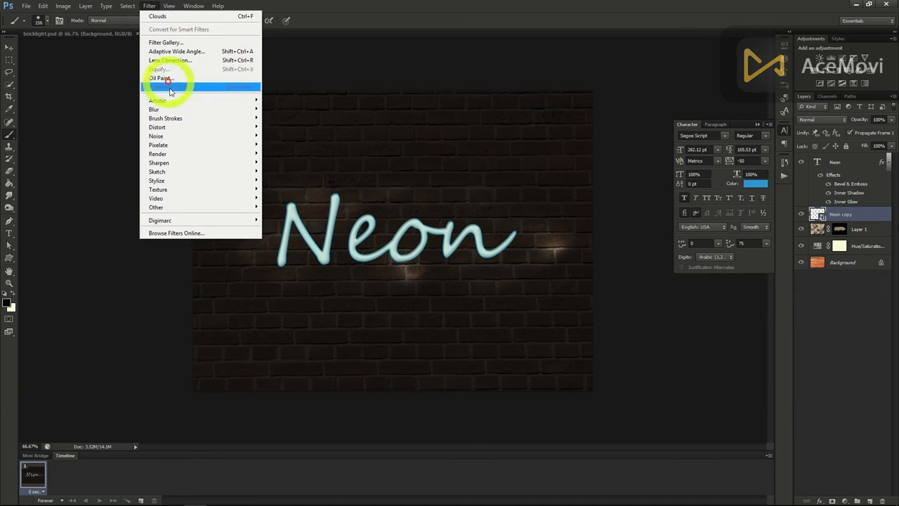
mouse_move(173, 111)
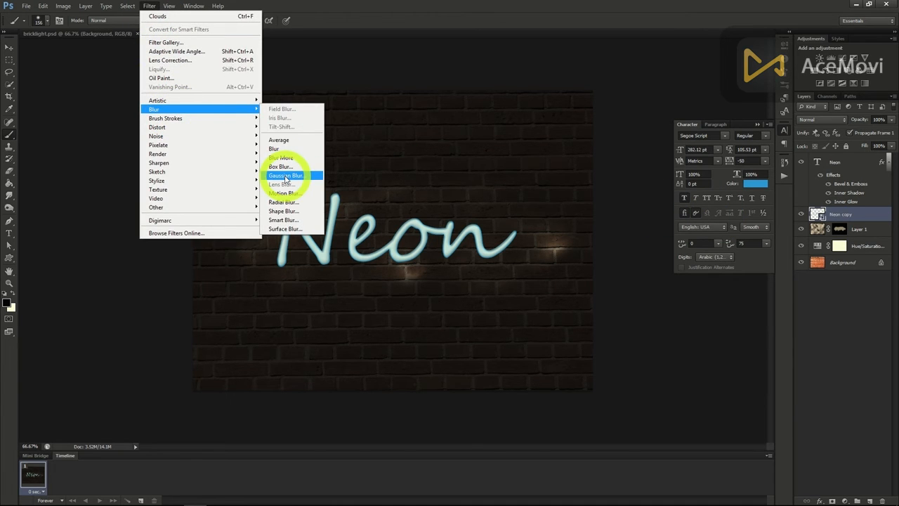
click(285, 176)
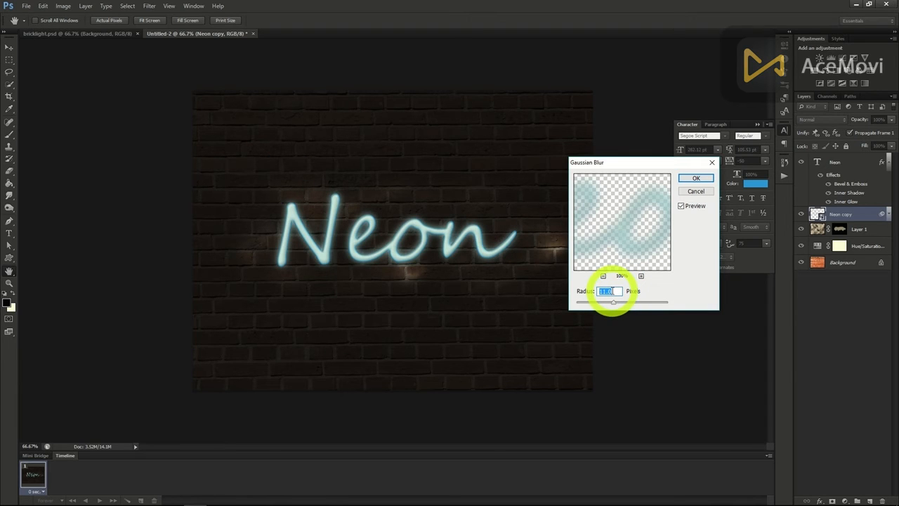
click(694, 180)
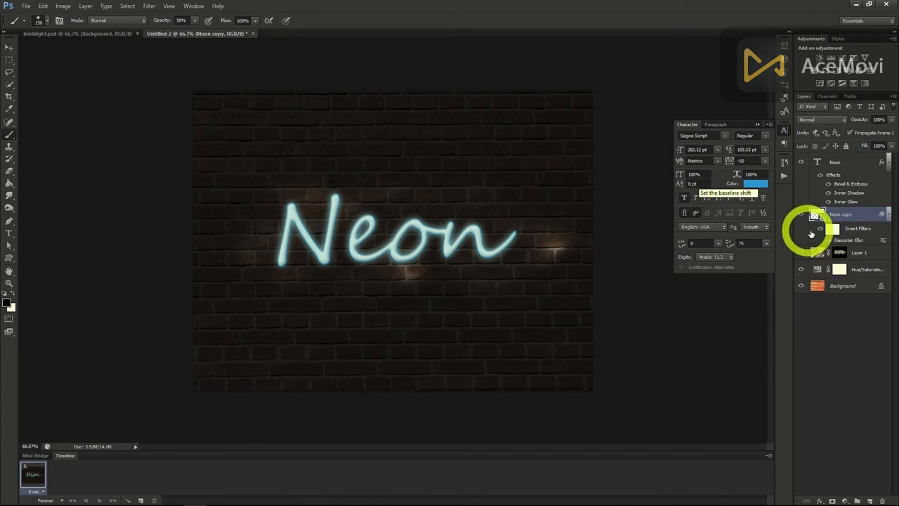
Create a new layer above Layer 1 and set the brush to a smaller hard round tip with 100% hardness
click(859, 251)
click(870, 500)
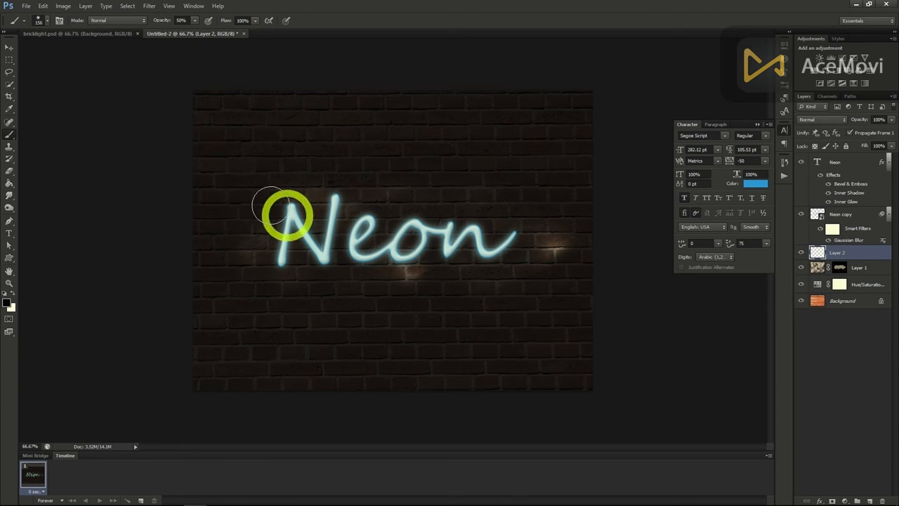
click(37, 35)
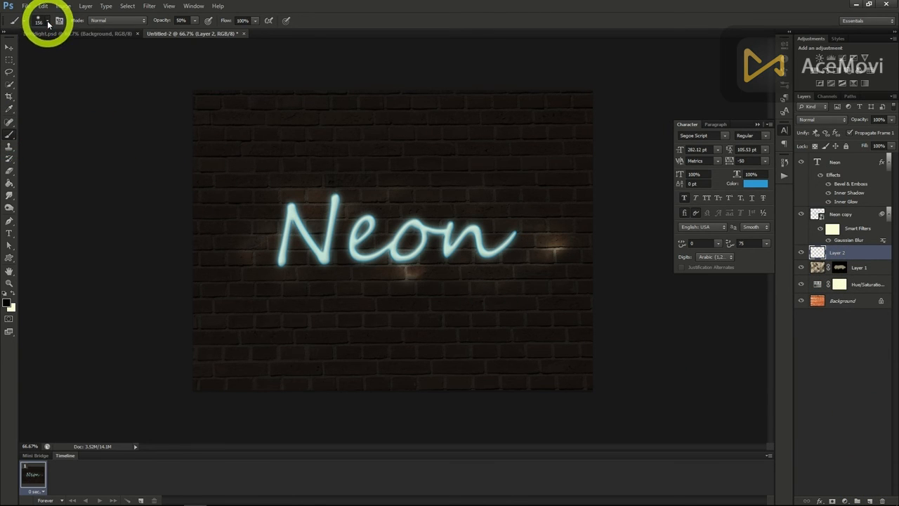
click(41, 21)
double_click(34, 92)
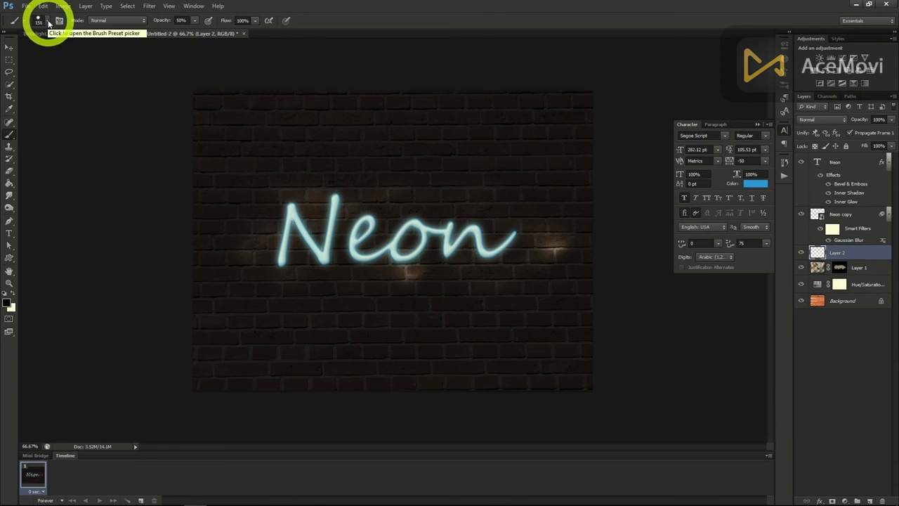
click(41, 21)
drag(71, 48, 26, 48)
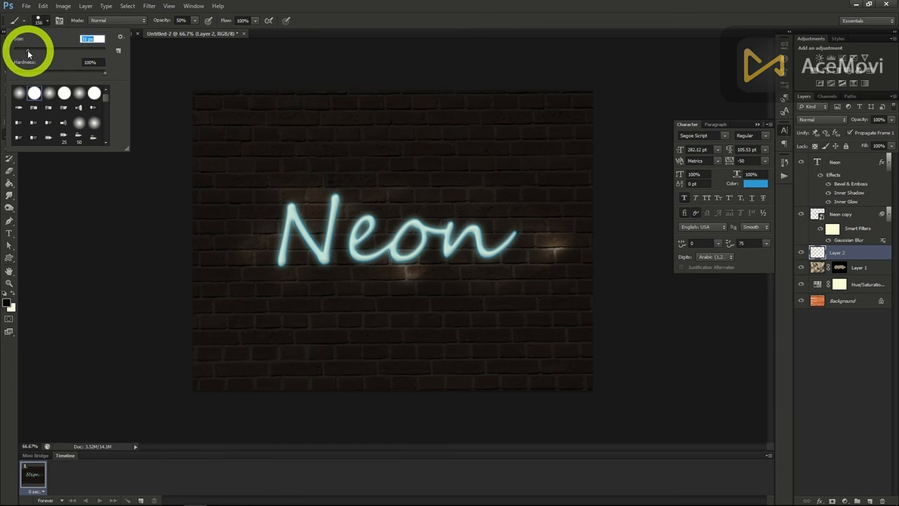
key(Return)
Draw a wavy Pen tool path running through the Neon letters from the final n to the N
click(10, 221)
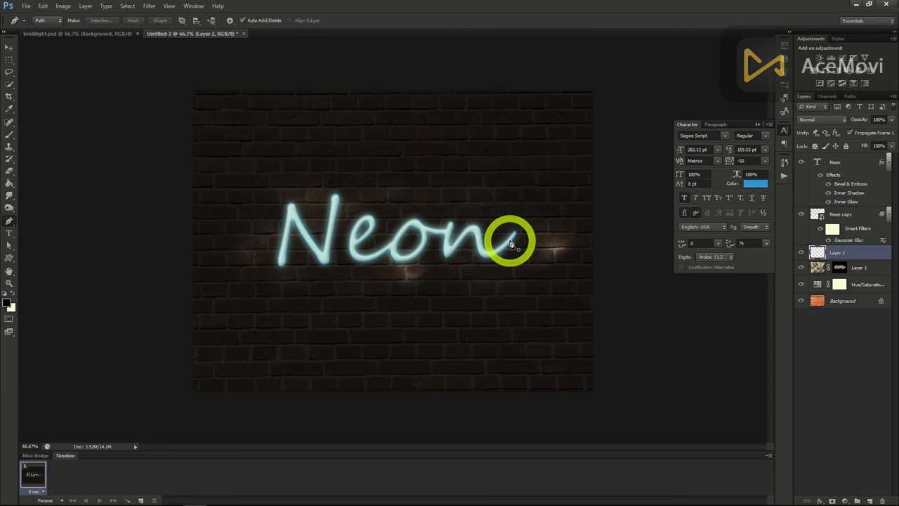
drag(507, 241, 454, 242)
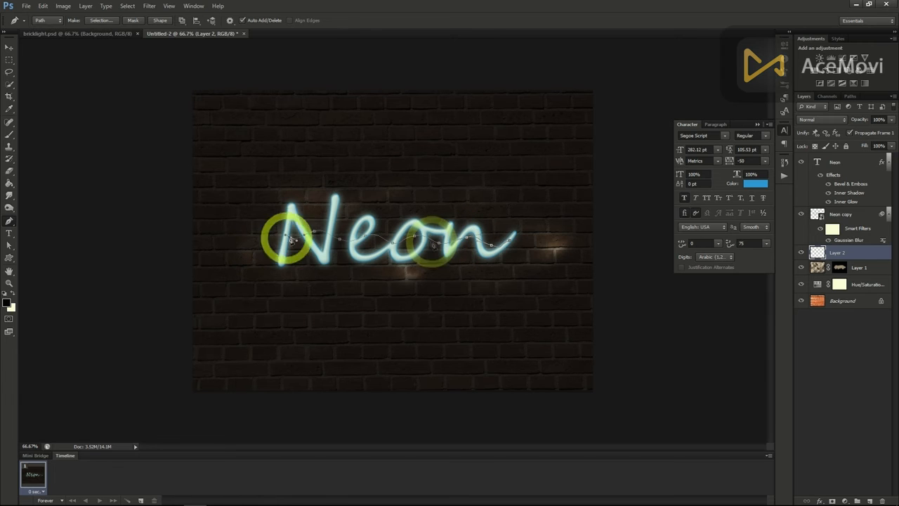
drag(306, 234, 310, 236)
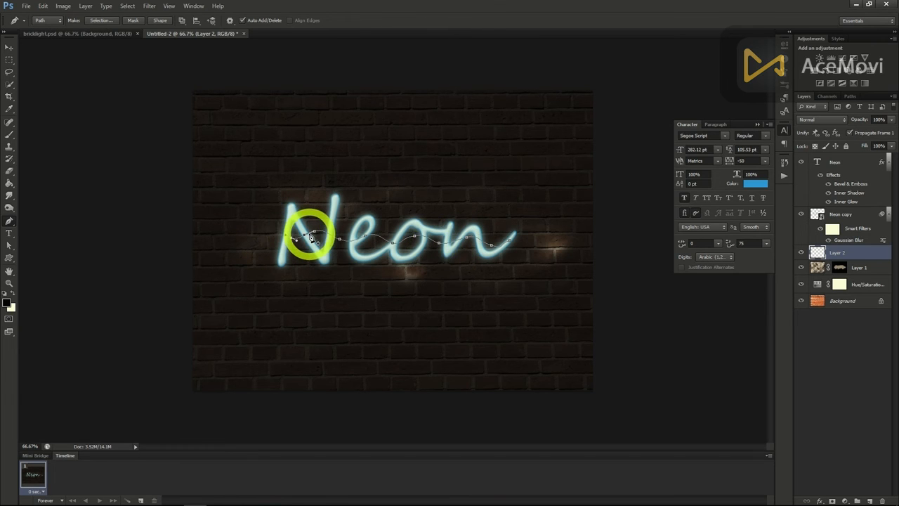
Stroke the wavy path with the Brush using Simulate Pressure, and delete the path
right_click(311, 237)
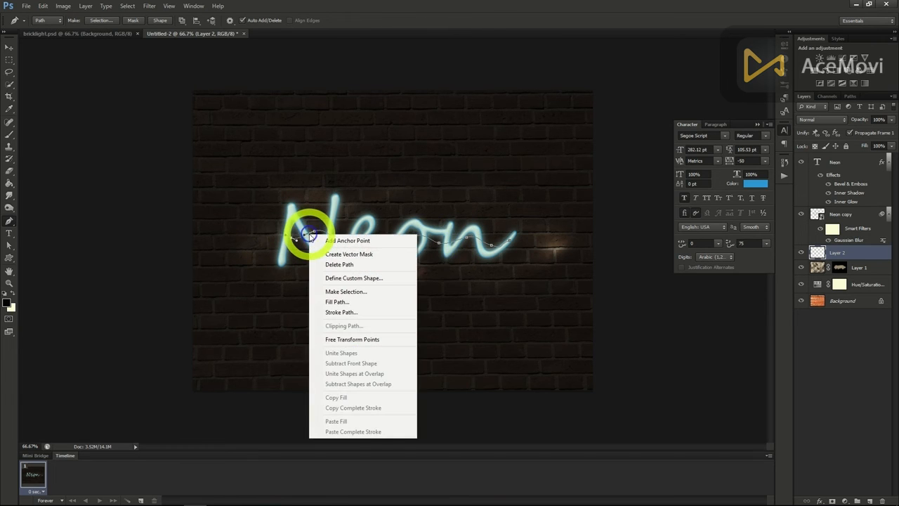
click(342, 312)
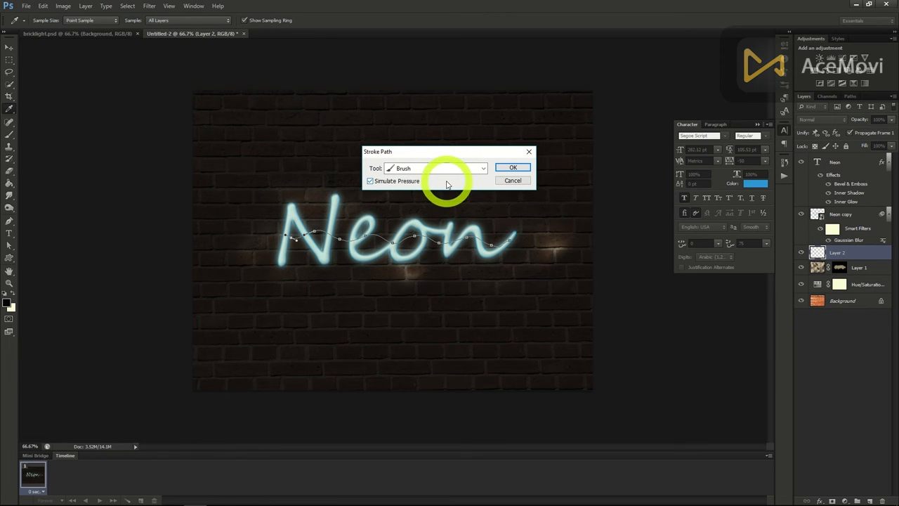
click(512, 167)
right_click(416, 239)
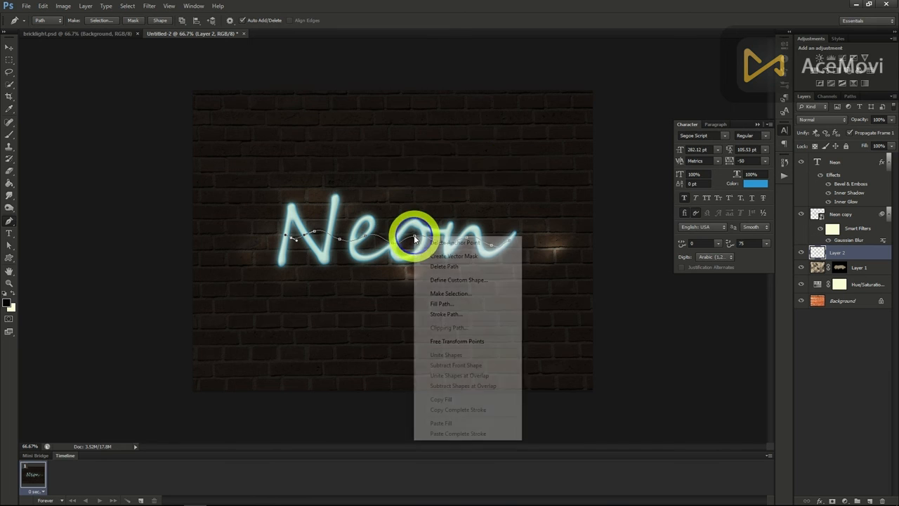
click(445, 267)
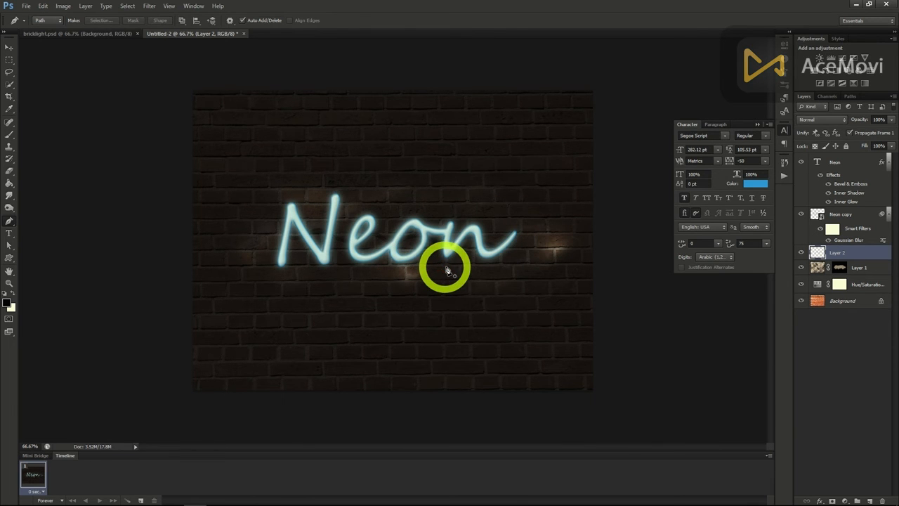
Add a Bevel & Emboss to Layer 2 with 245% depth and 0 px size, and raise Soften slightly
right_click(836, 258)
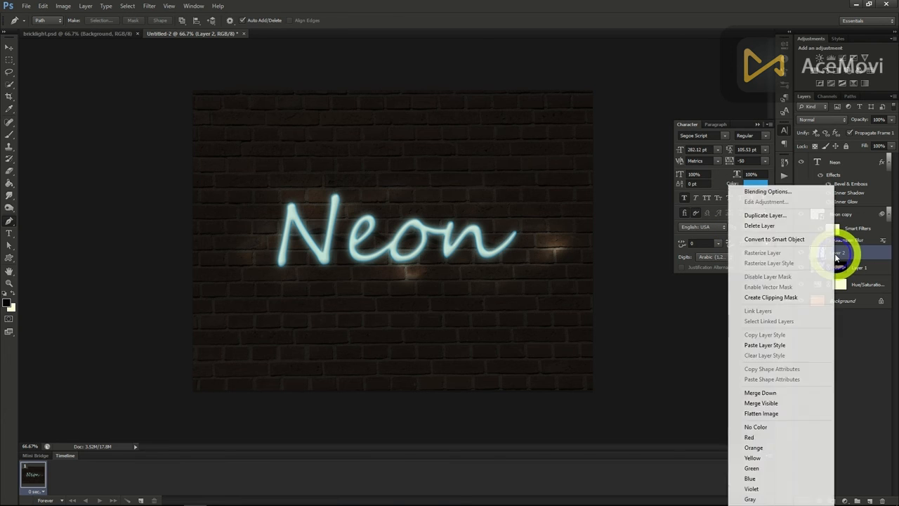
click(770, 192)
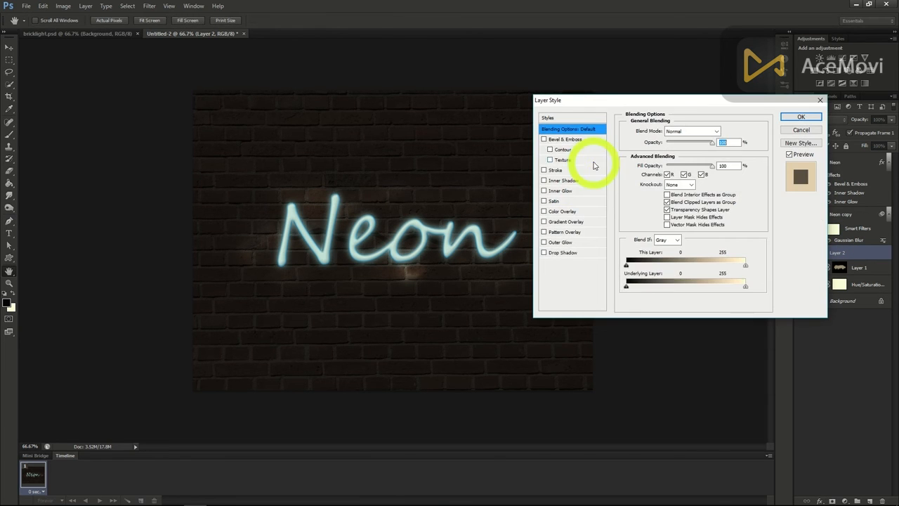
click(577, 139)
drag(670, 158, 674, 157)
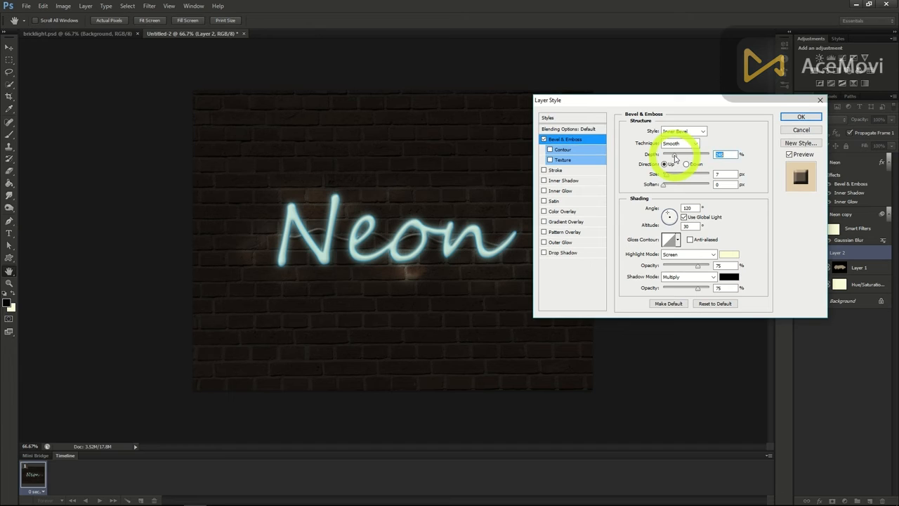
drag(665, 174, 658, 176)
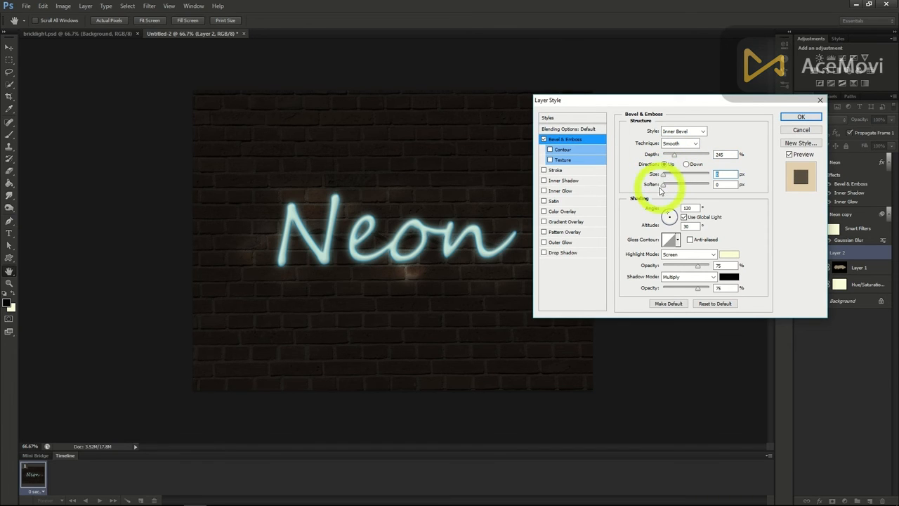
click(665, 187)
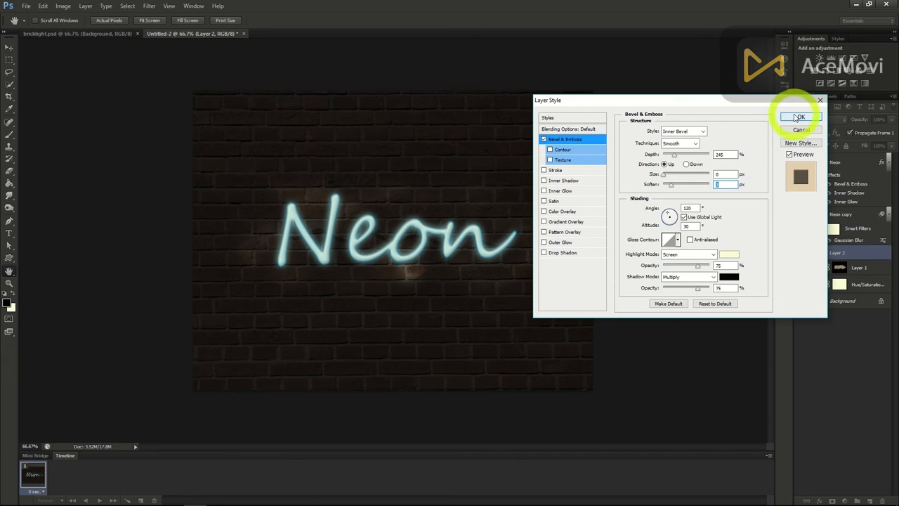
click(800, 117)
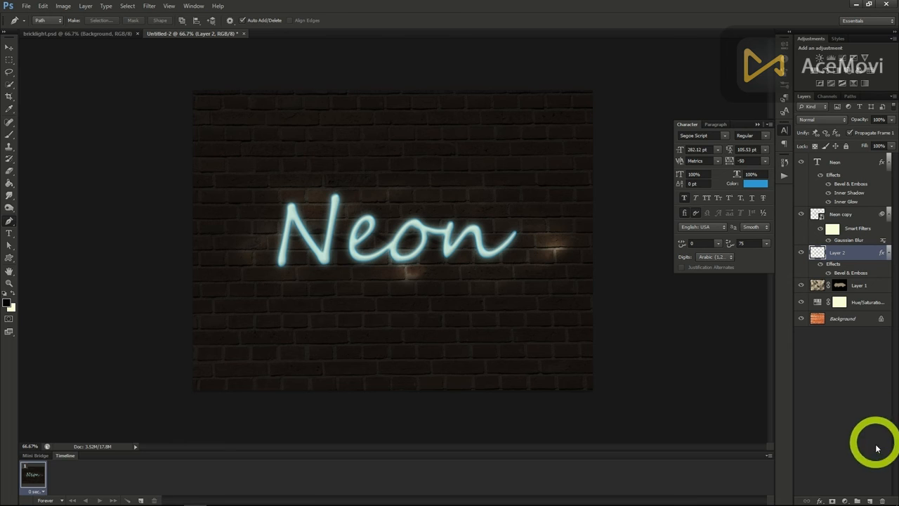
Create a new layer above Layer 2 and set up a soft round brush at 156 px with 63% opacity
click(870, 501)
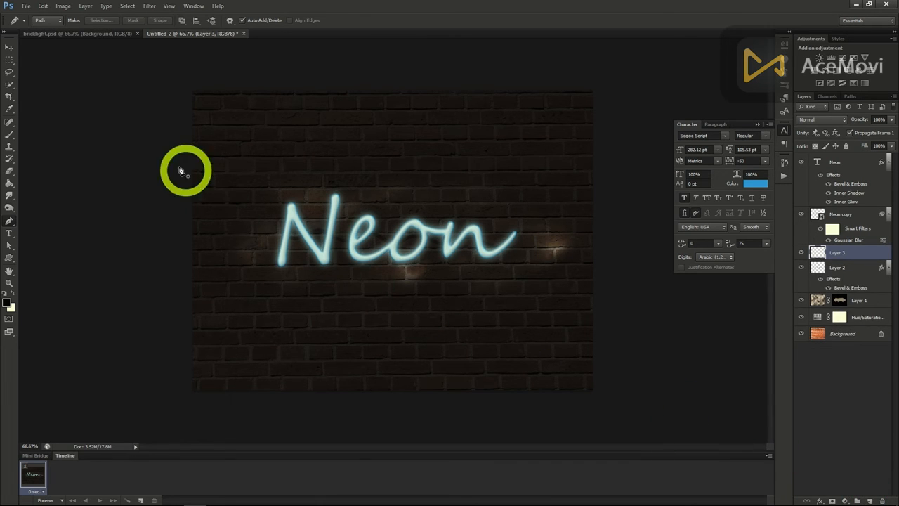
click(9, 133)
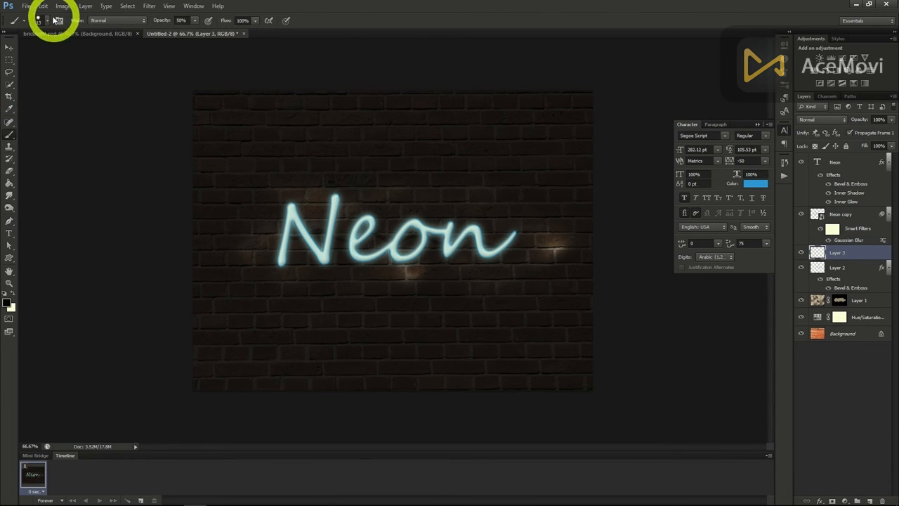
click(45, 19)
click(50, 91)
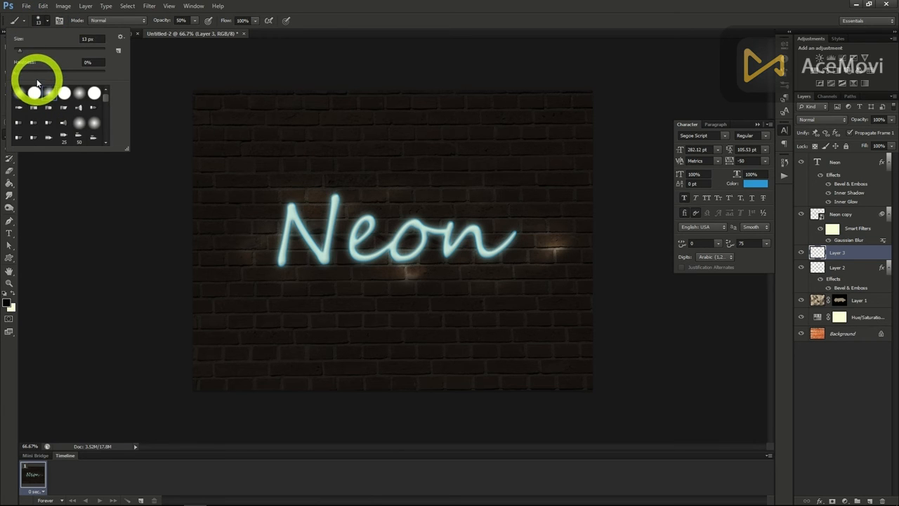
drag(20, 50, 76, 54)
drag(76, 54, 71, 53)
click(46, 21)
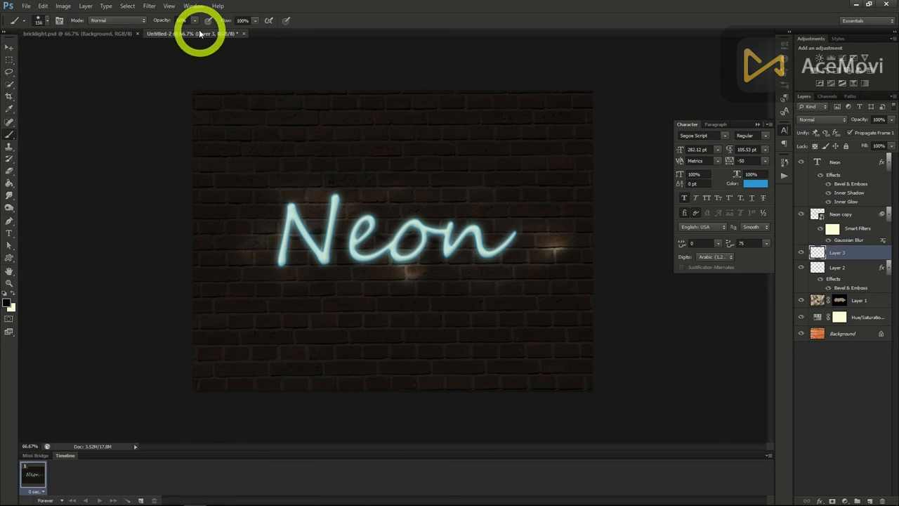
click(201, 33)
drag(201, 30, 201, 29)
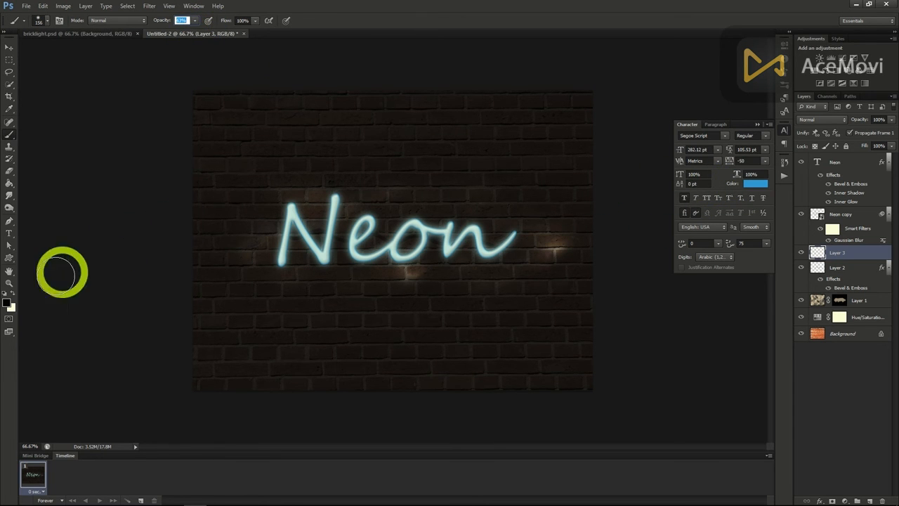
Paint a large teal patch over the Neon lettering on Layer 3 and set the layer's blend mode to Soft Light
click(8, 303)
mouse_move(280, 210)
mouse_down()
mouse_move(261, 263)
mouse_move(293, 207)
mouse_move(293, 247)
mouse_move(337, 201)
mouse_move(348, 252)
mouse_move(381, 195)
mouse_move(418, 255)
mouse_move(552, 232)
mouse_up()
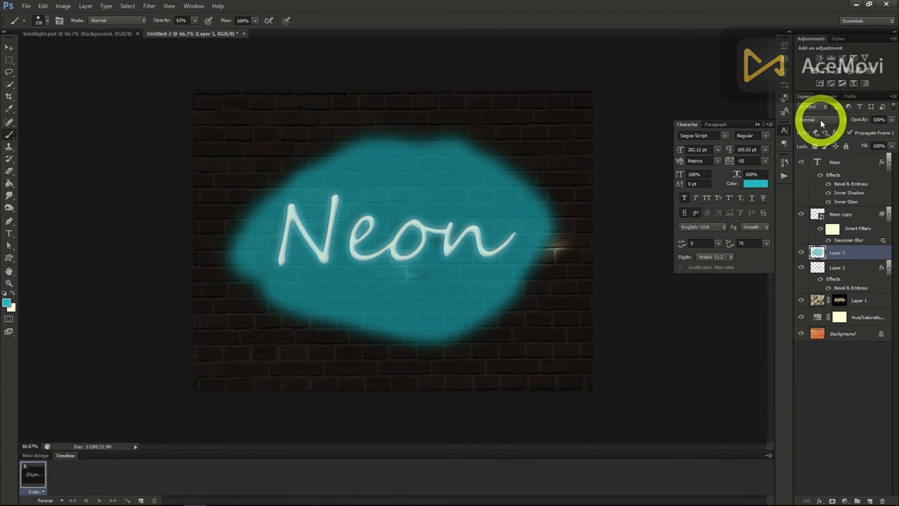
click(822, 121)
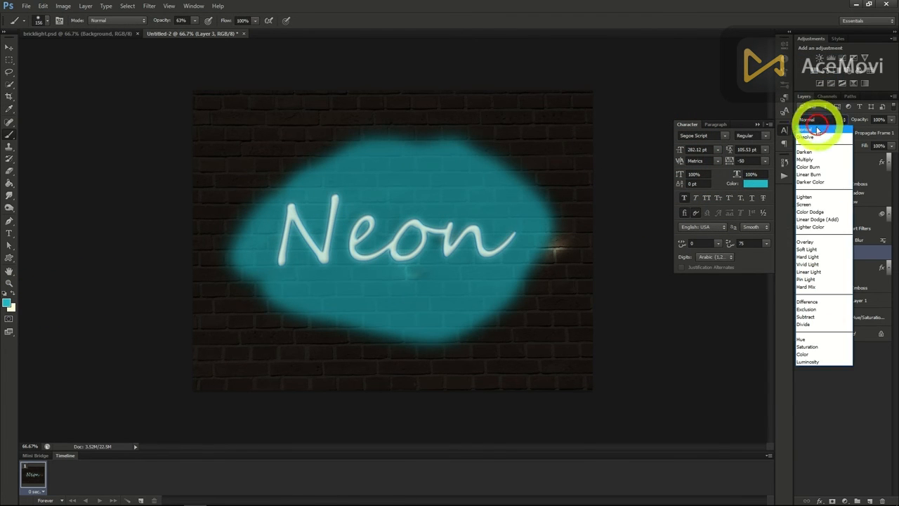
click(808, 249)
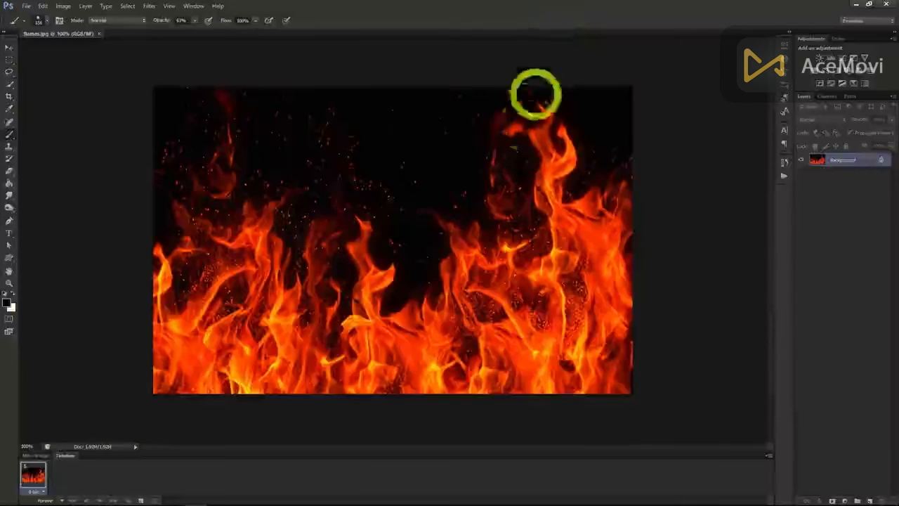
Create a new 1280 × 720 pixel transparent document and fill its layer with black using the Paint Bucket
click(519, 143)
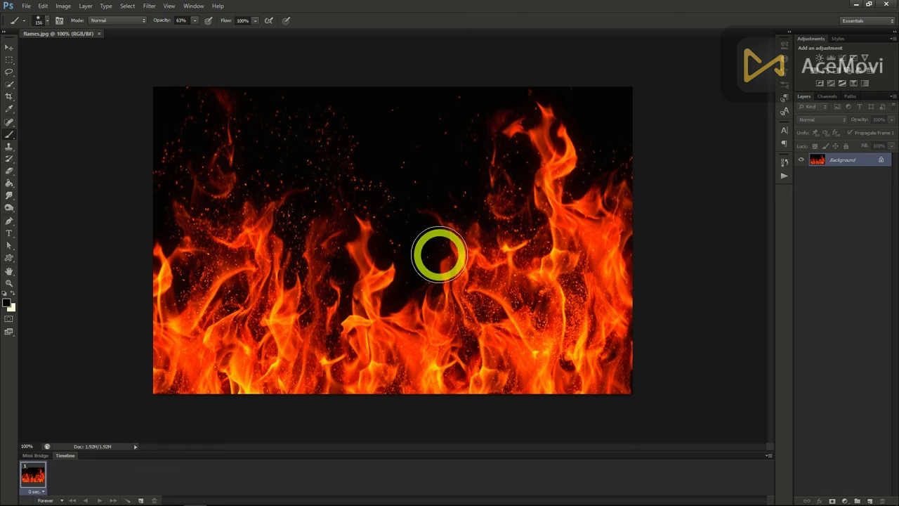
click(26, 6)
click(32, 16)
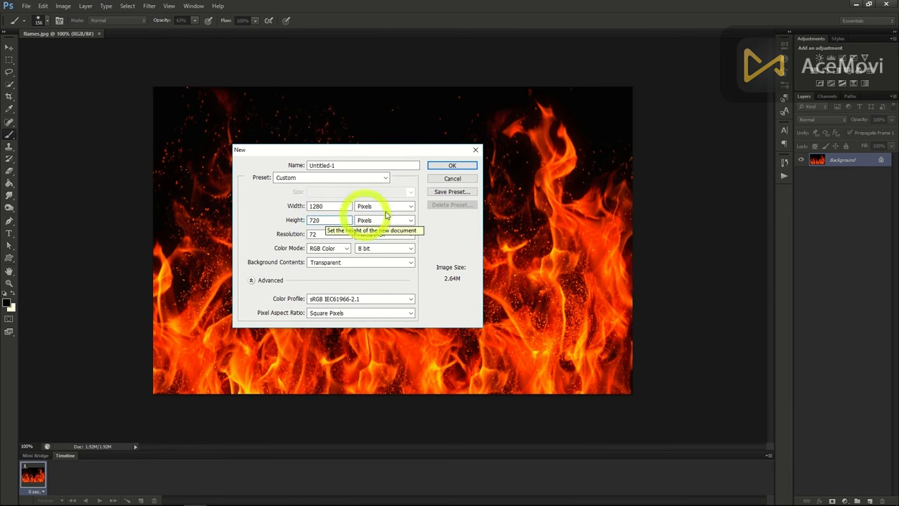
click(445, 164)
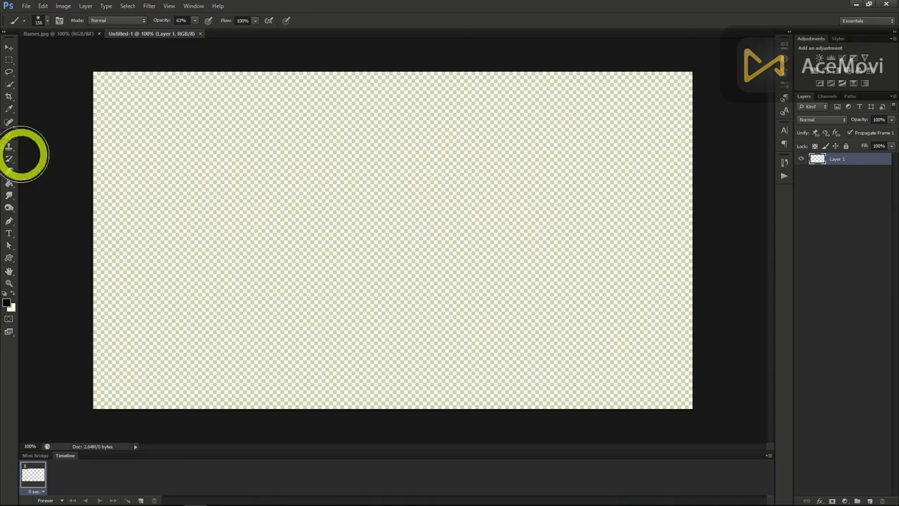
click(9, 184)
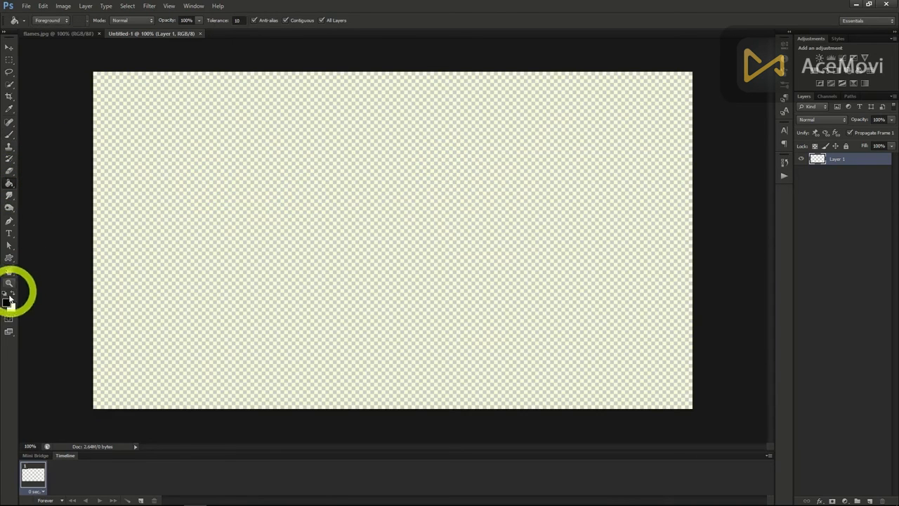
click(305, 228)
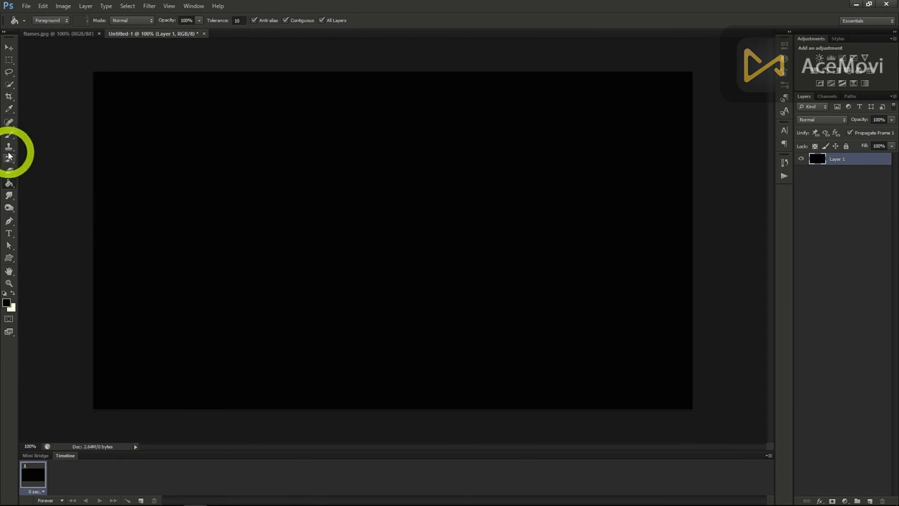
Add the text FIRE in the Steelfish font on the black canvas and commit it
click(9, 233)
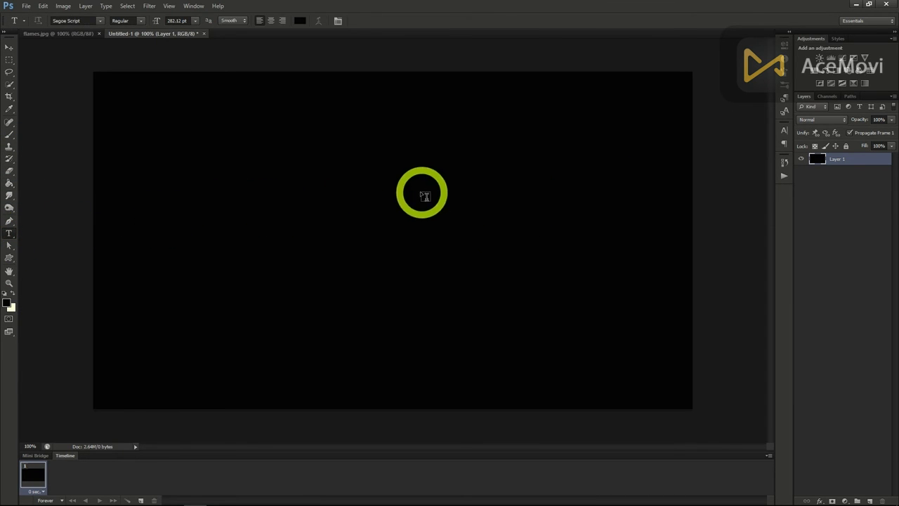
click(784, 130)
click(725, 135)
click(371, 242)
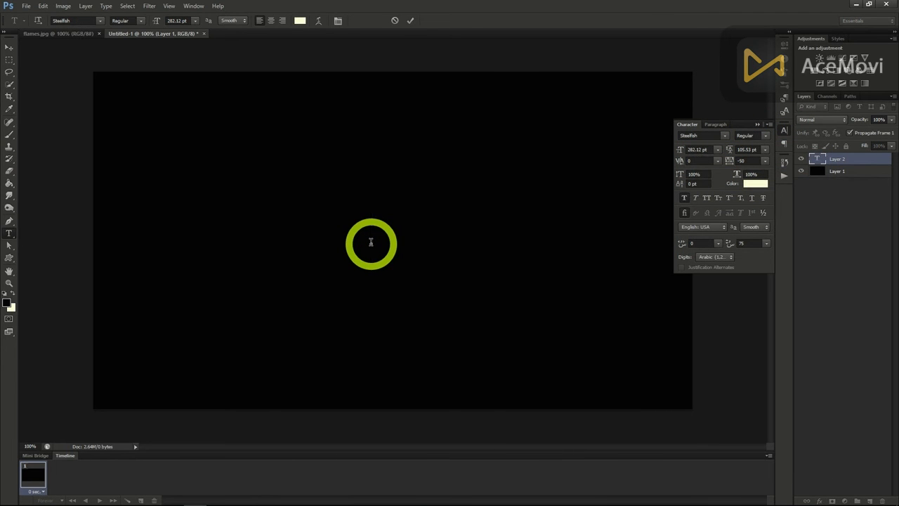
text(FIRE)
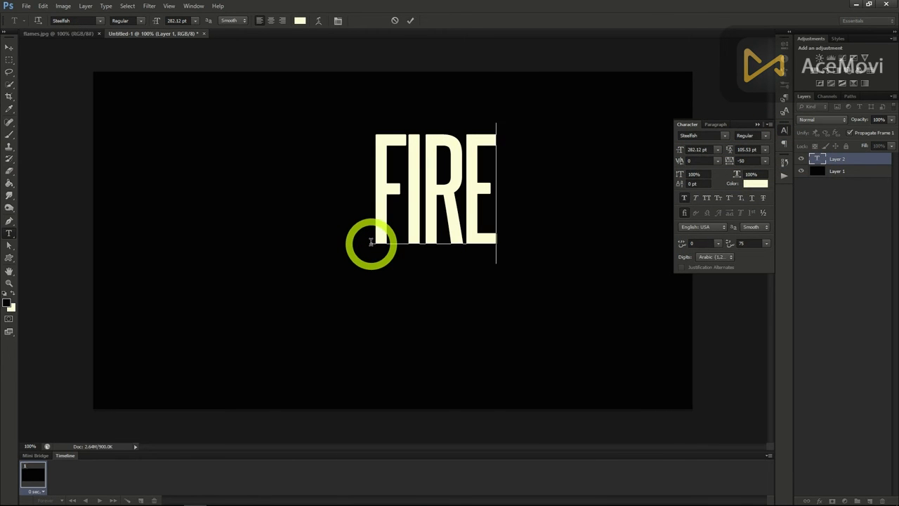
click(9, 49)
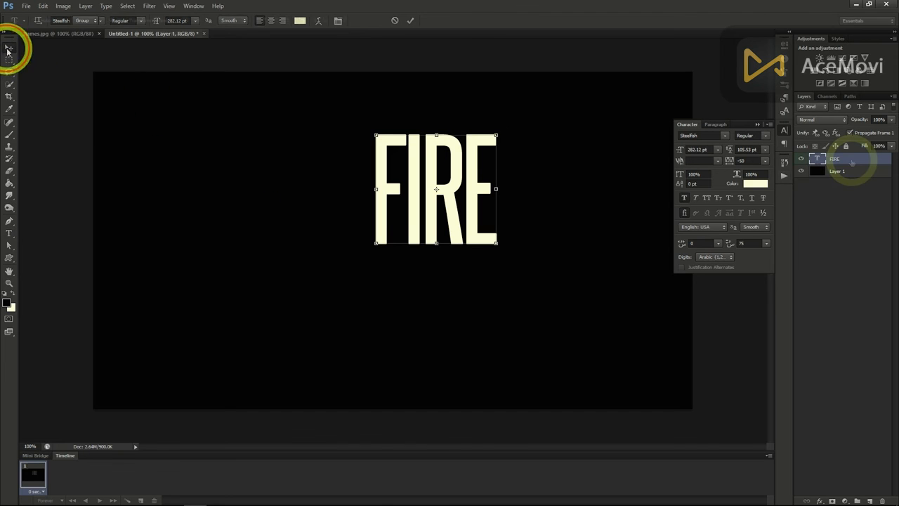
Add an Outer Glow to the FIRE text layer with the glow color F70300
right_click(849, 161)
click(846, 163)
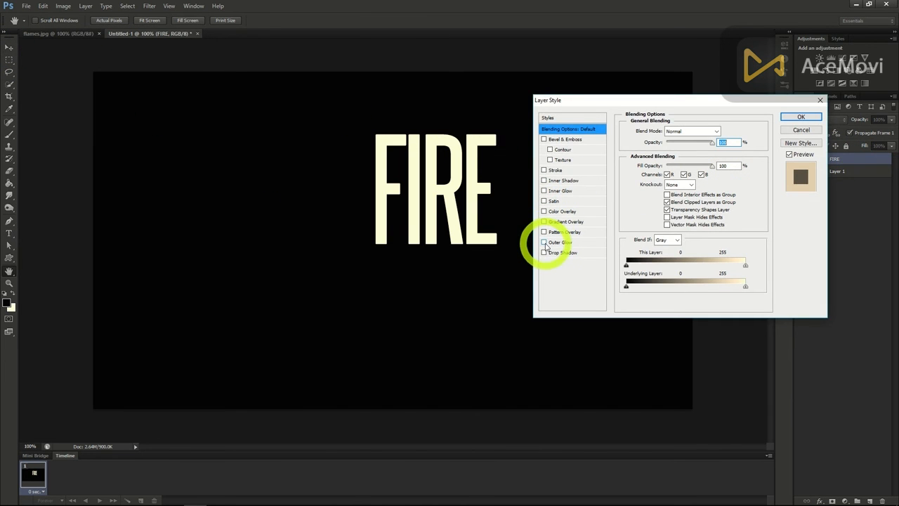
click(565, 243)
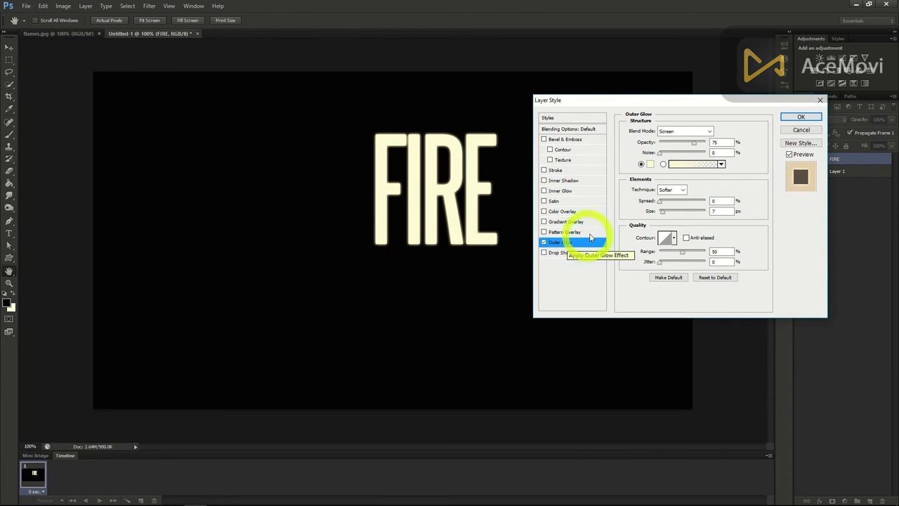
click(651, 163)
click(743, 208)
text(F)
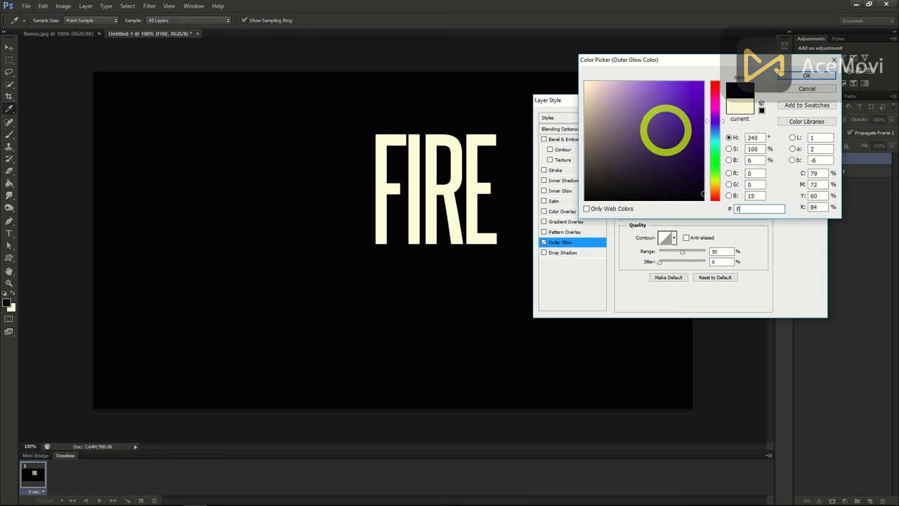
text(70300)
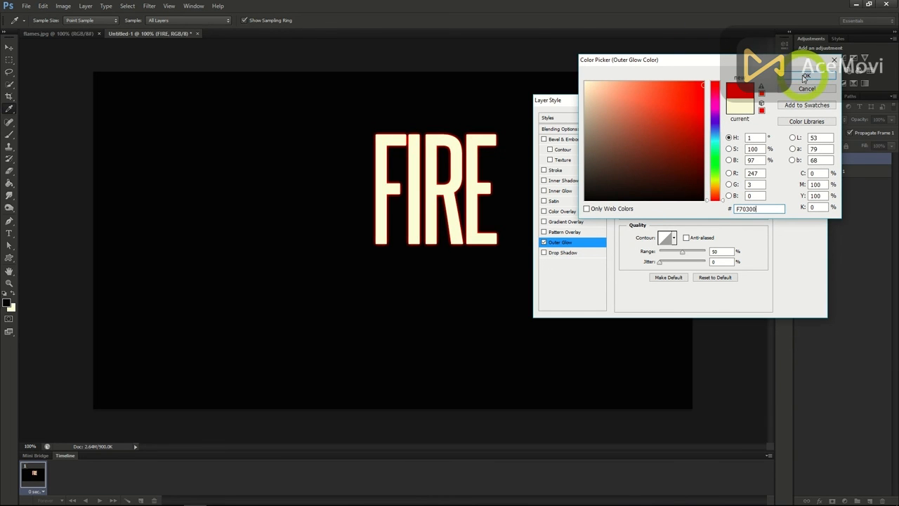
click(805, 77)
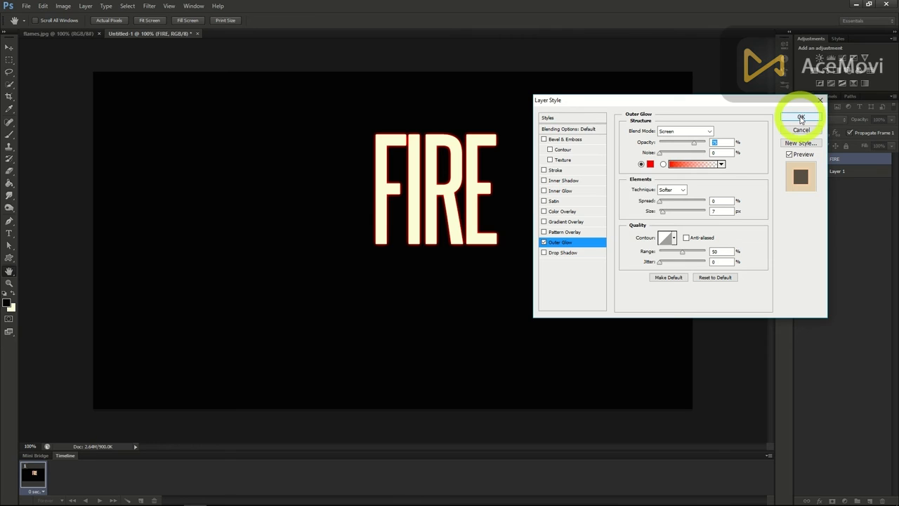
Add a Satin effect to the FIRE text with color 872D0F and 100% opacity, and adjust its distance
click(554, 203)
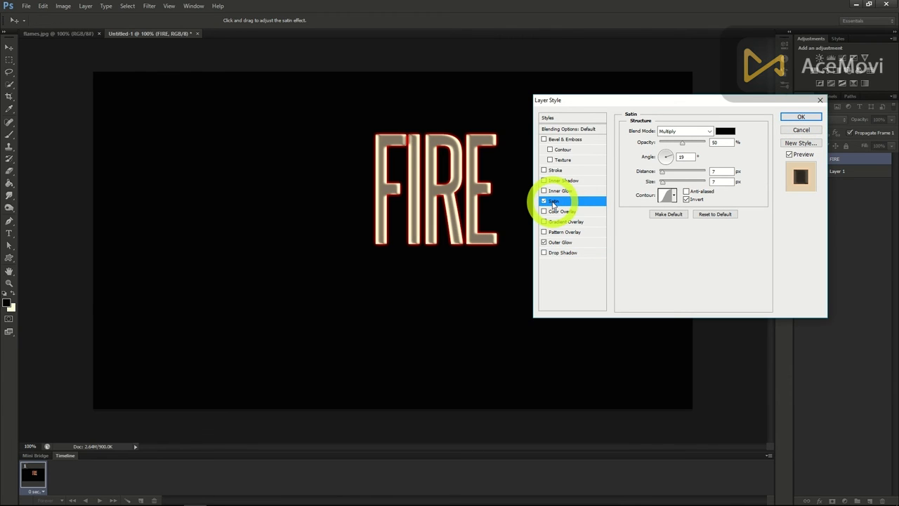
click(724, 131)
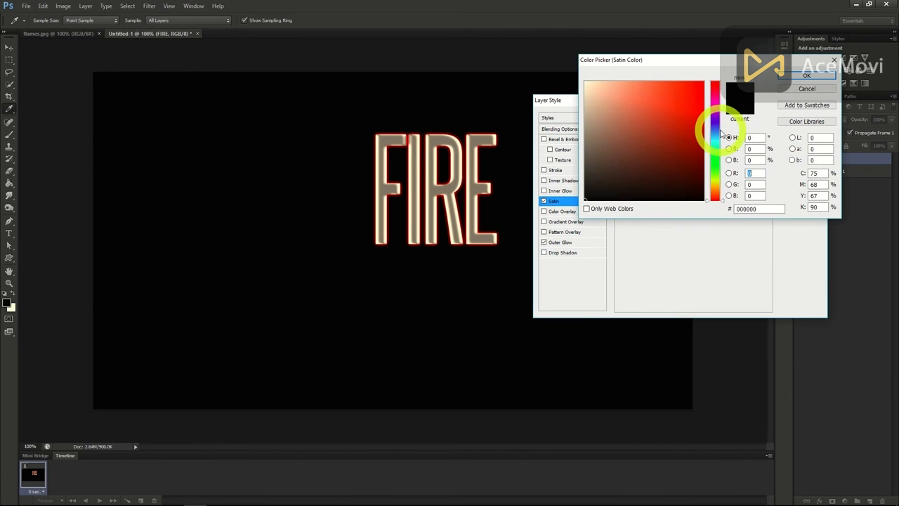
drag(758, 209, 676, 211)
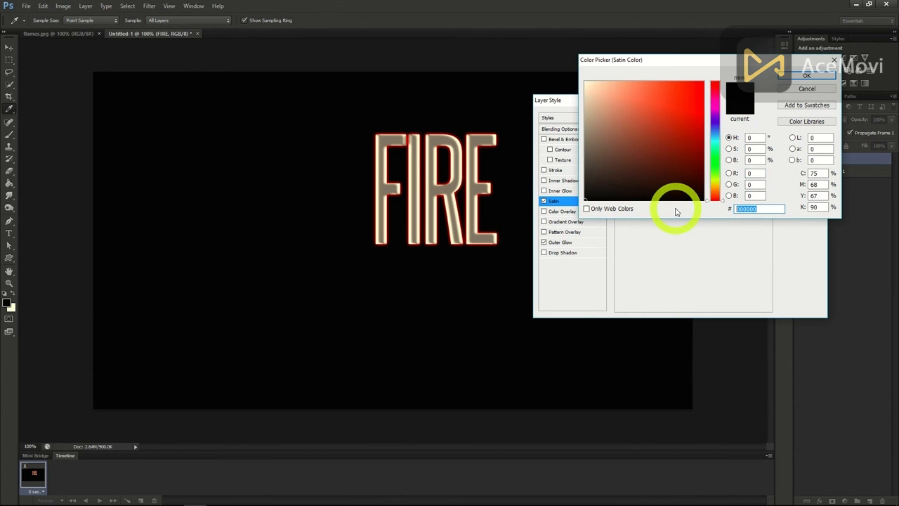
text(872)
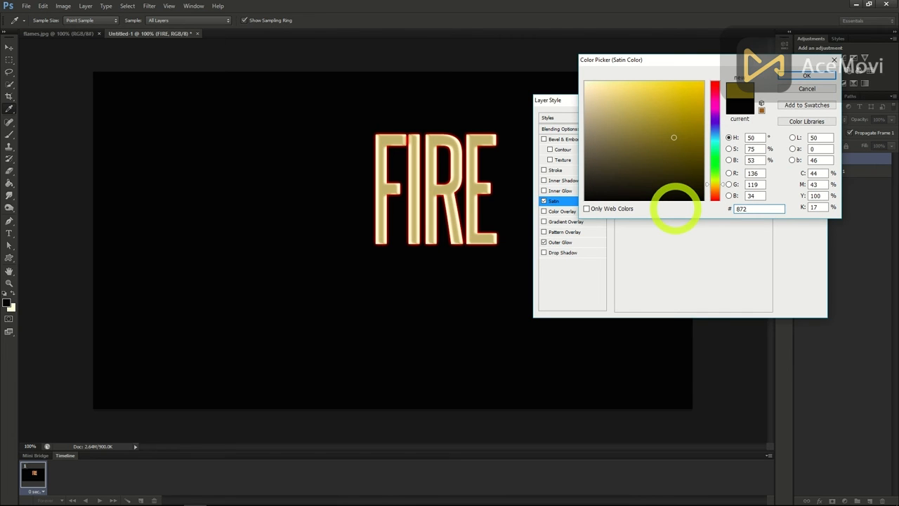
text(D0F)
click(815, 78)
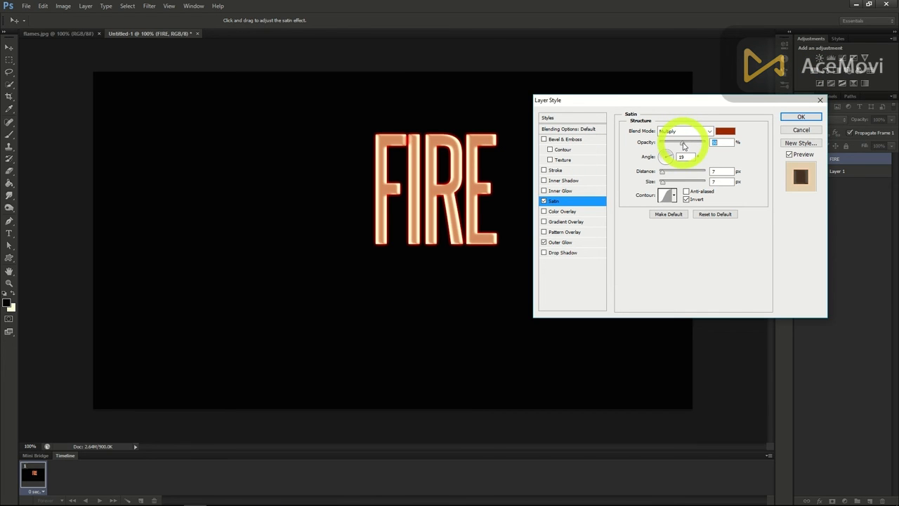
drag(684, 146, 722, 141)
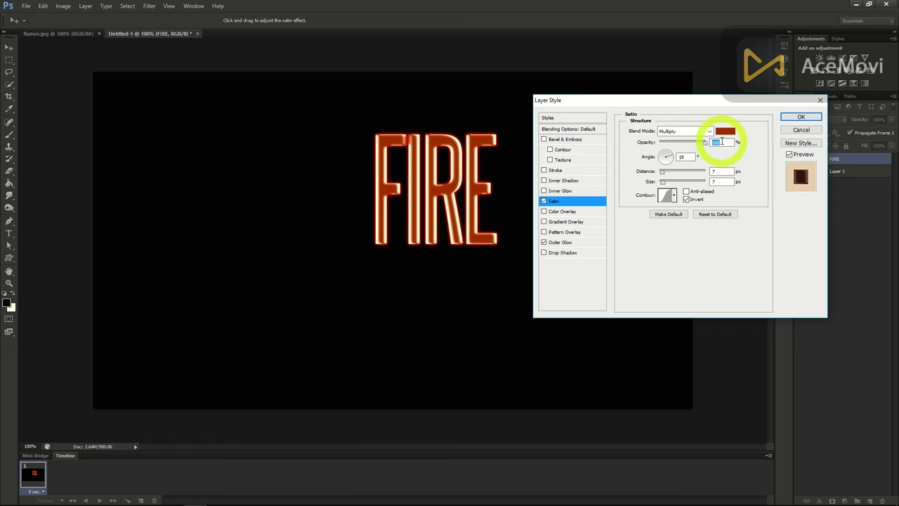
drag(661, 176, 664, 174)
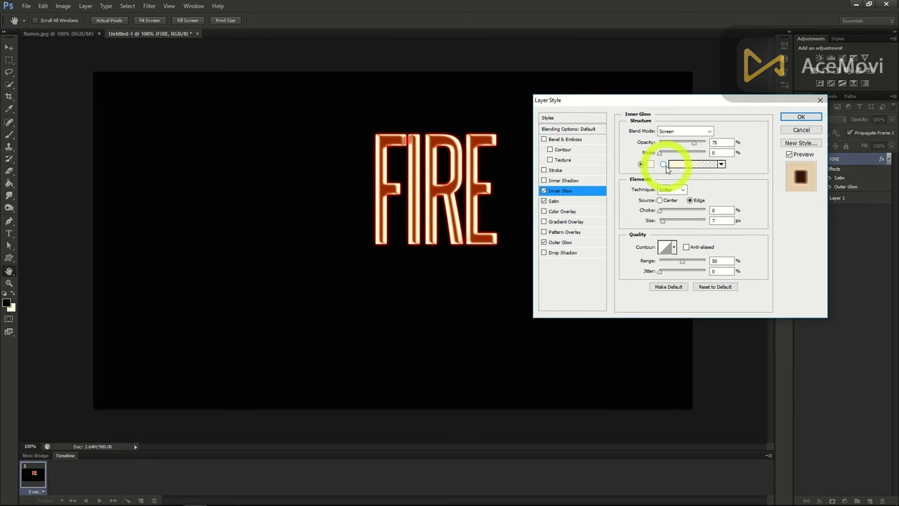
Set the FIRE text's Inner Glow to the Color Dodge blend mode with the glow color E5C23B
click(692, 131)
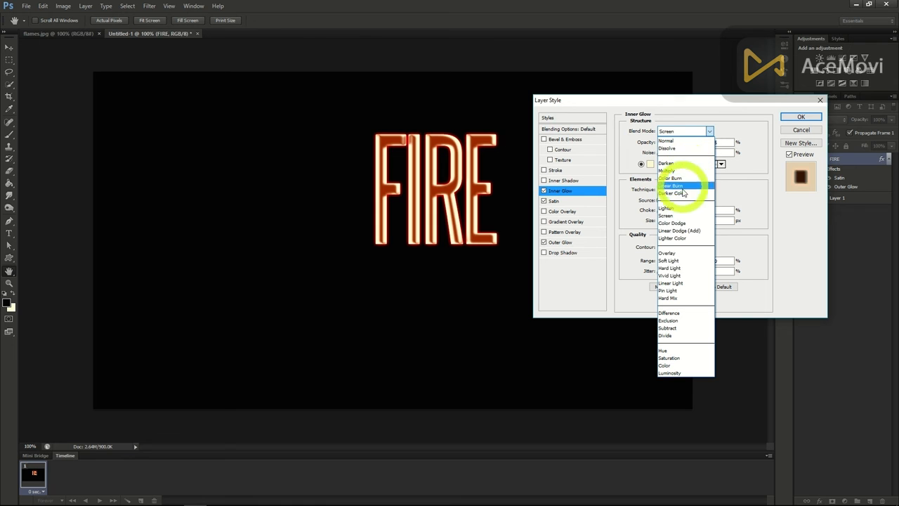
click(673, 223)
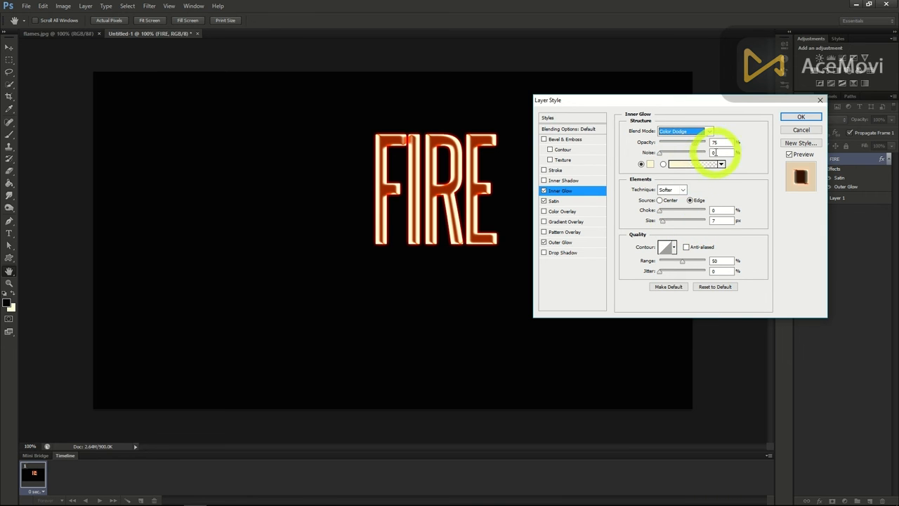
click(650, 164)
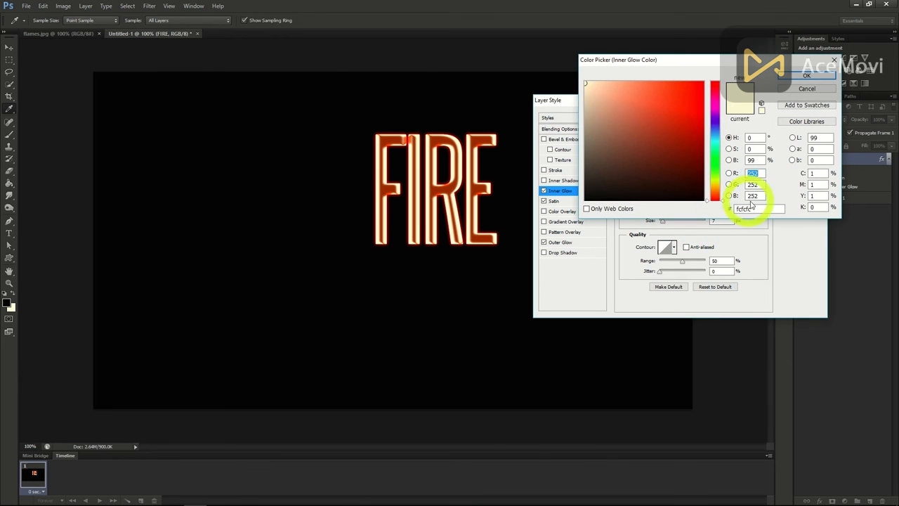
click(755, 209)
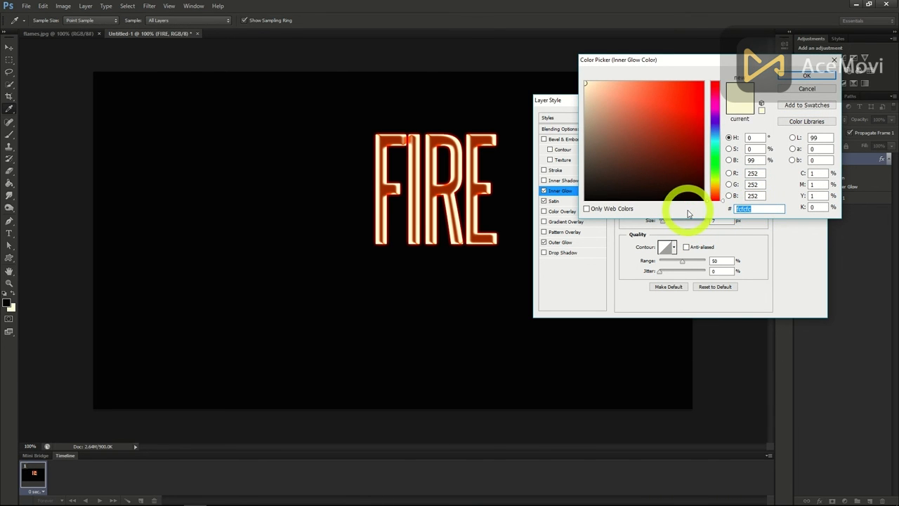
text(E5)
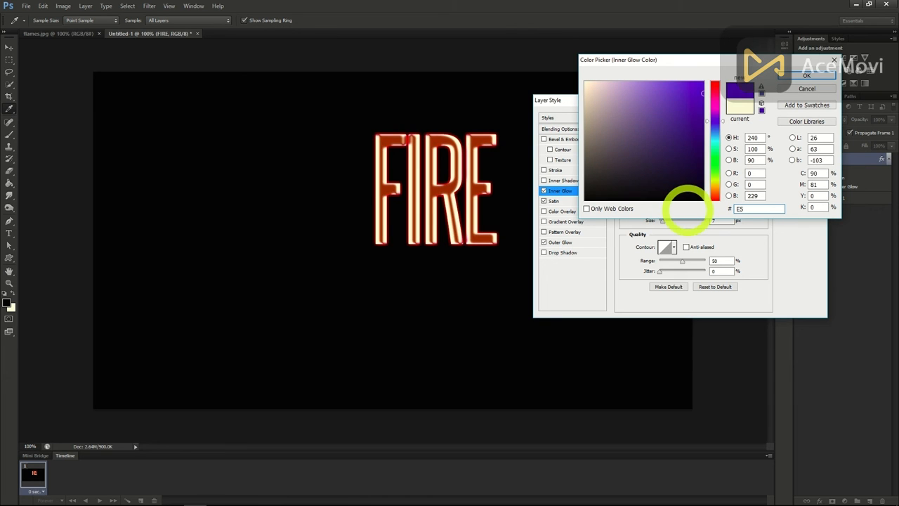
text(C)
text(3B)
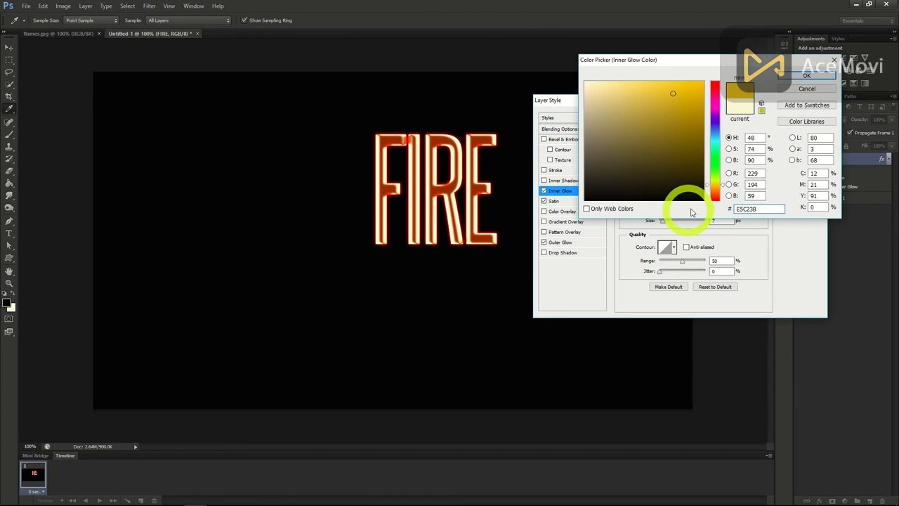
click(804, 76)
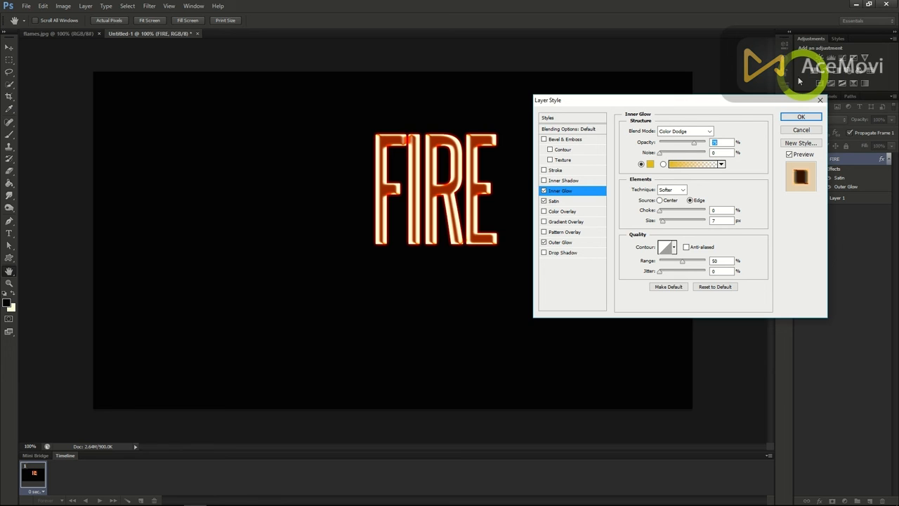
Raise the Inner Glow opacity to 100%, increase its size slightly, and apply the layer style
click(715, 143)
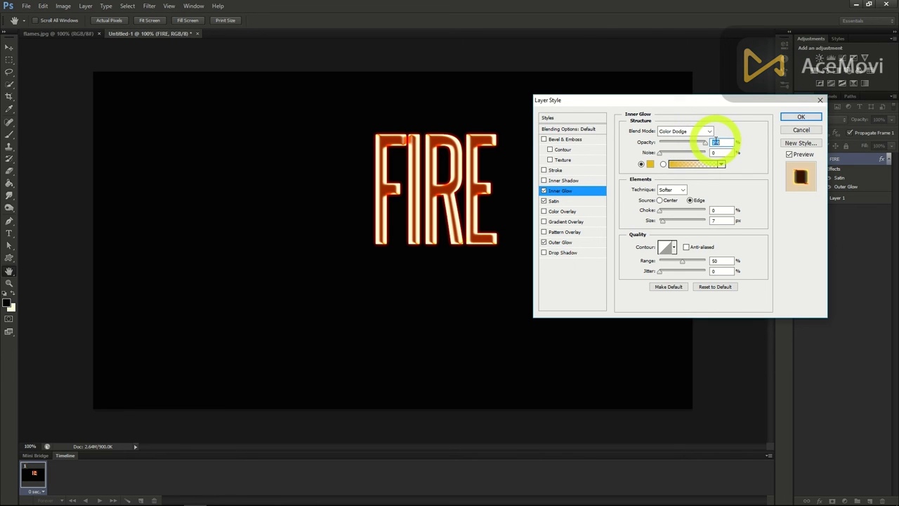
click(666, 223)
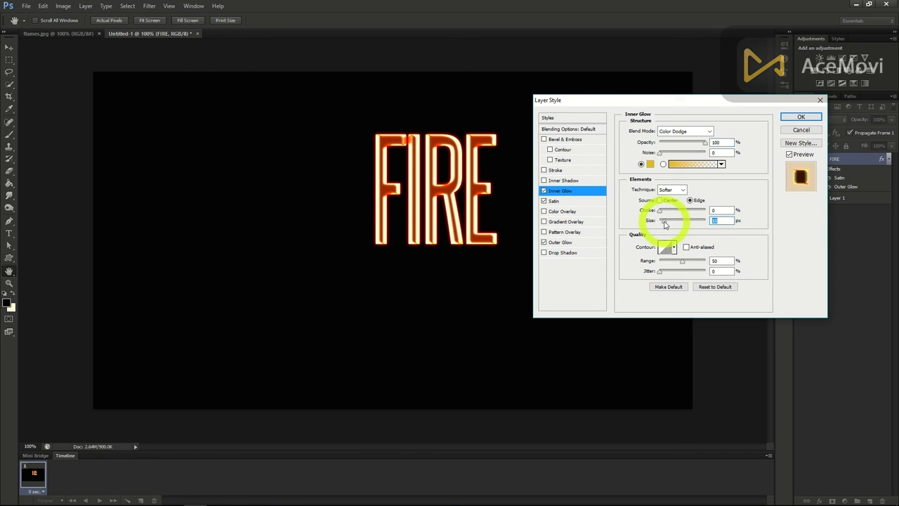
click(801, 118)
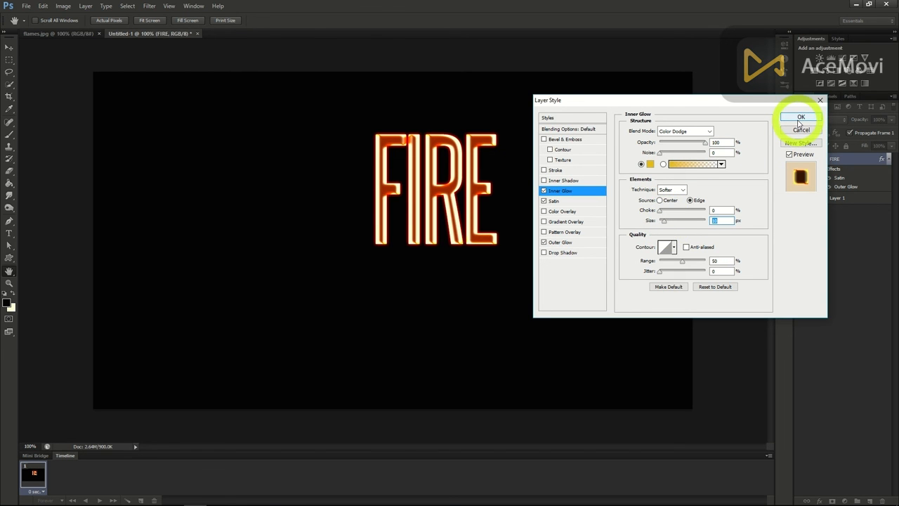
click(800, 119)
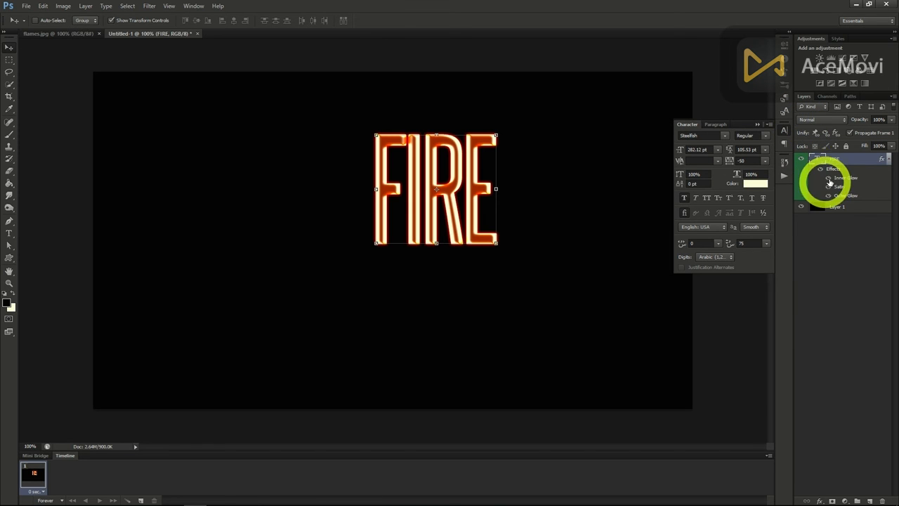
Rasterize the FIRE type layer and move the text to the center of the canvas
right_click(836, 158)
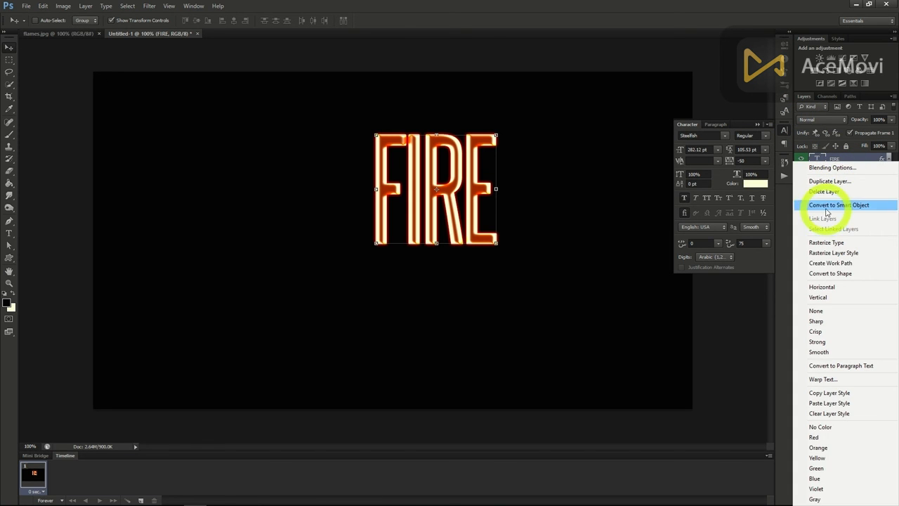
click(827, 244)
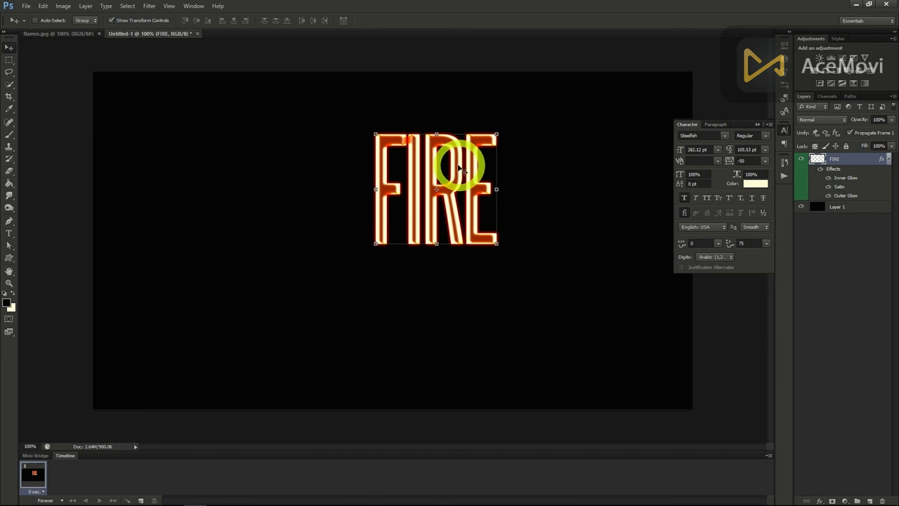
drag(457, 161, 412, 208)
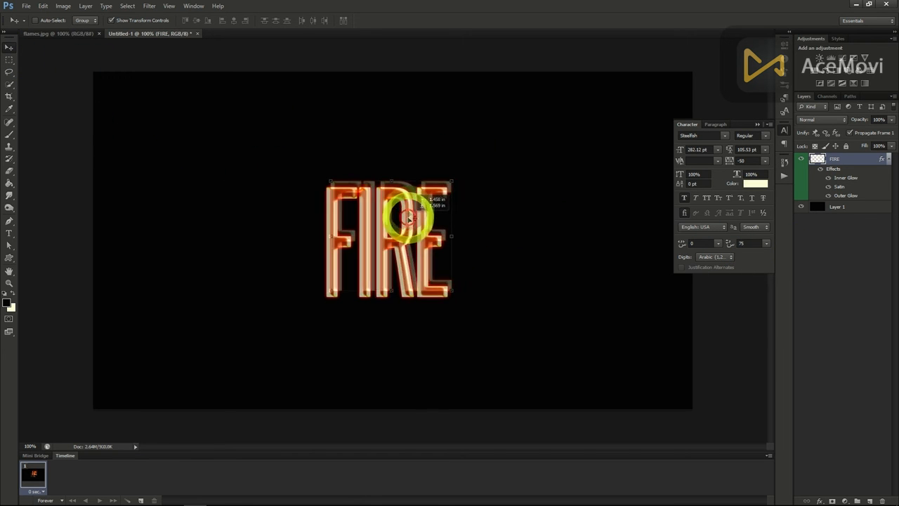
Fade the upper part of the FIRE letters using the Eraser with a soft round 250 px brush at 0% hardness
click(9, 173)
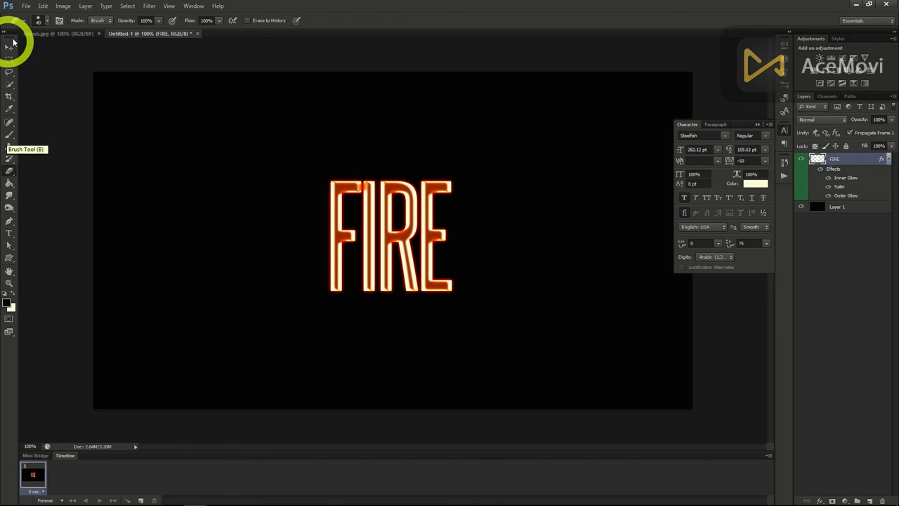
click(42, 21)
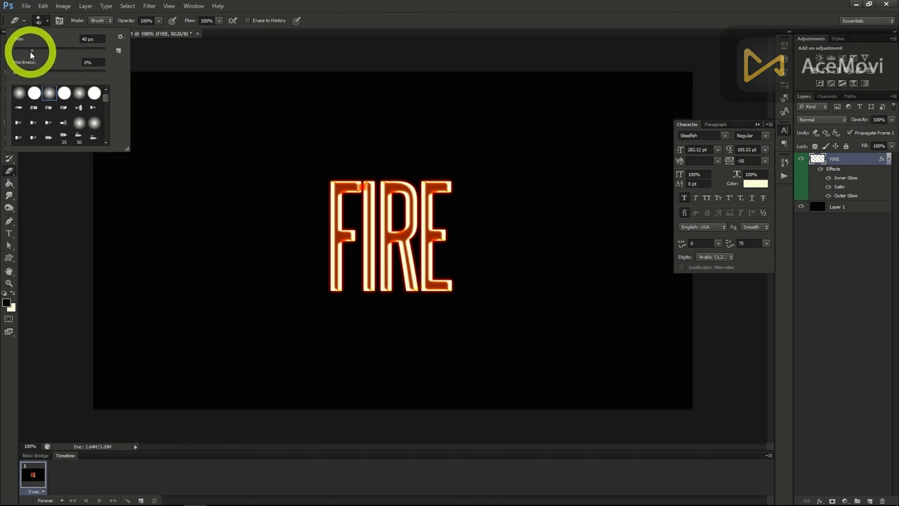
click(49, 94)
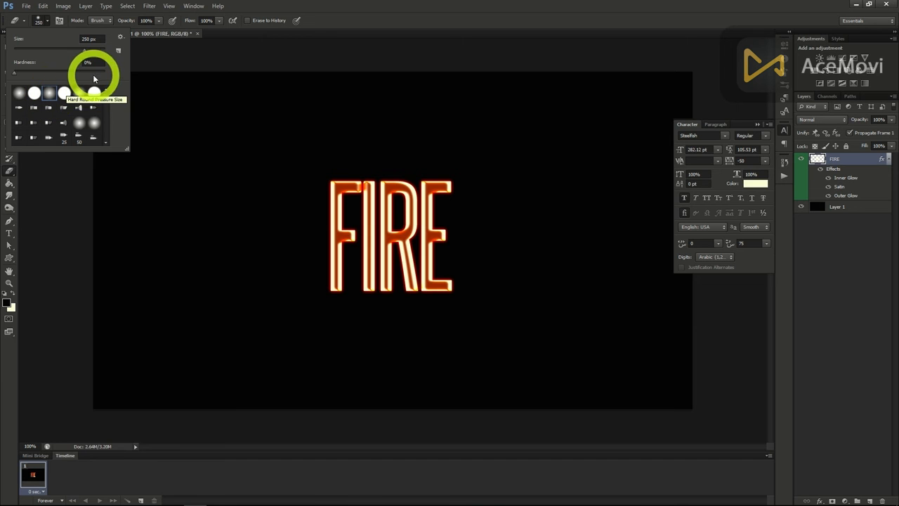
click(43, 22)
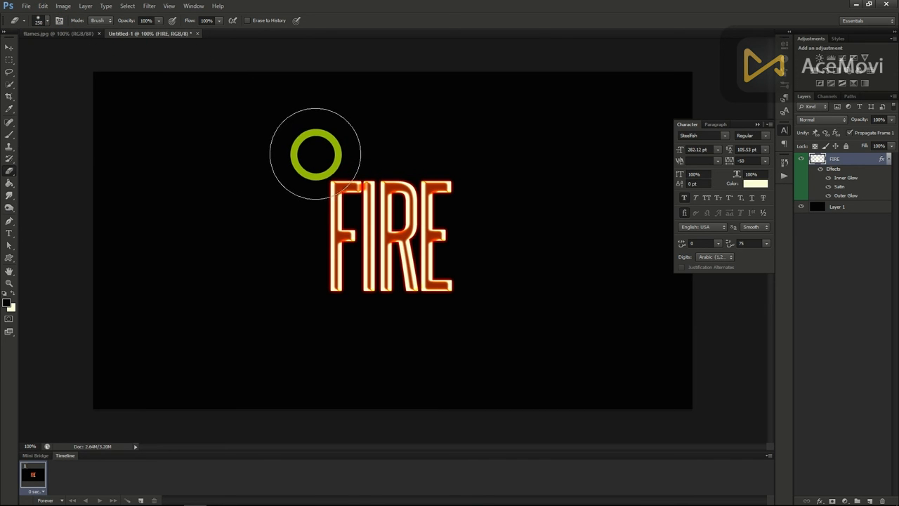
mouse_move(312, 145)
mouse_down()
mouse_move(465, 146)
mouse_move(319, 147)
mouse_move(426, 145)
mouse_up()
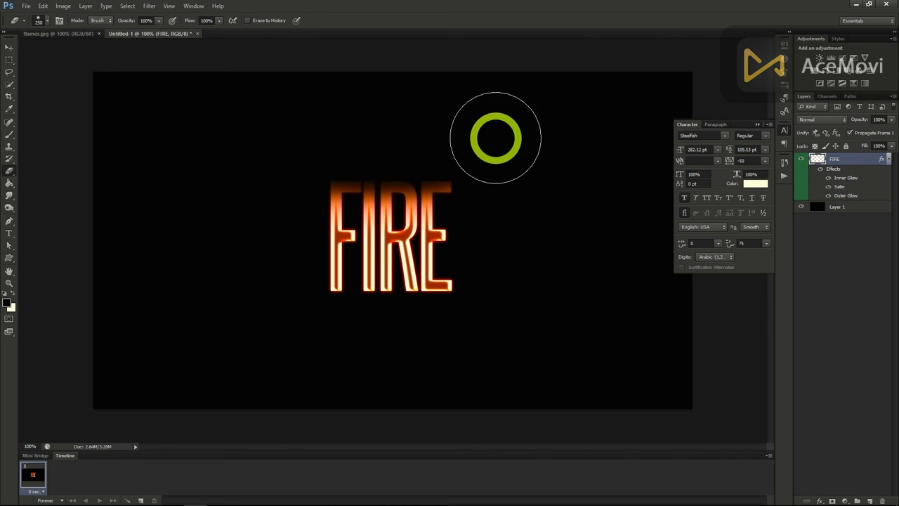
Apply the ZigZag distortion to the FIRE layer with Amount 4, Ridges 4 and the Pond Ripples style
click(150, 6)
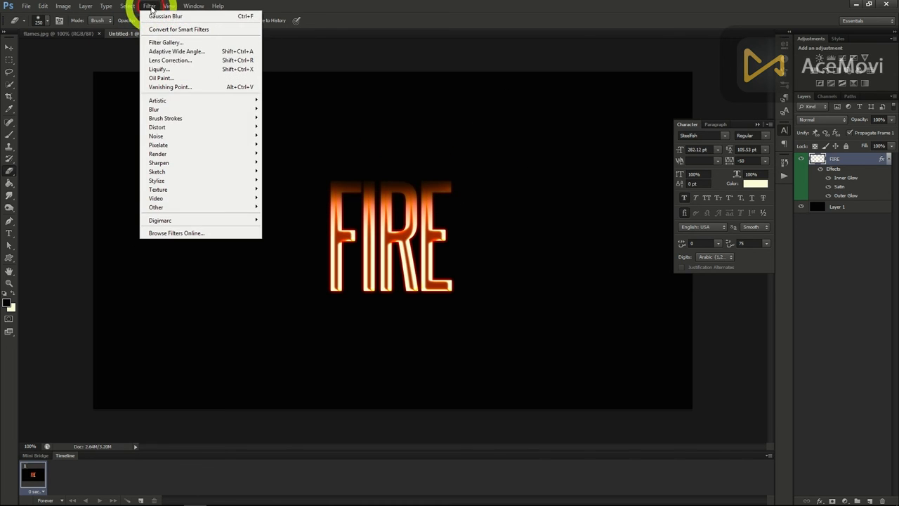
mouse_move(181, 133)
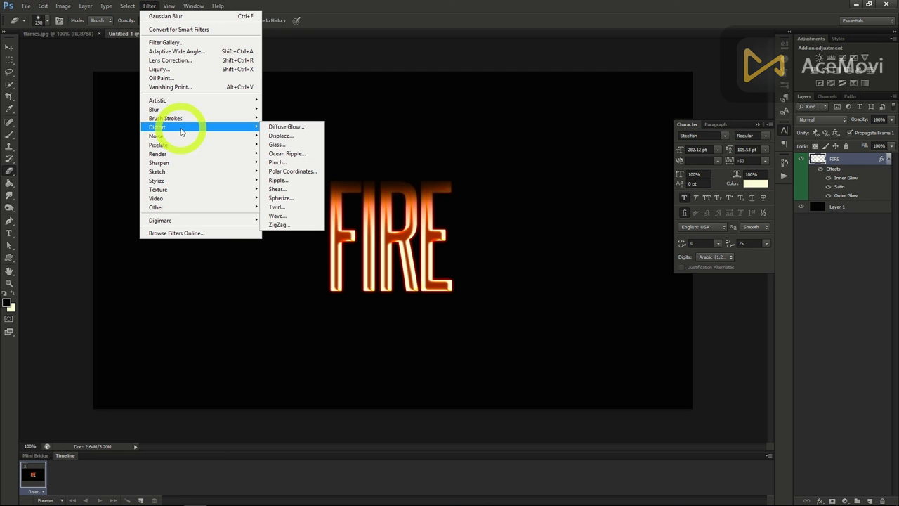
click(281, 225)
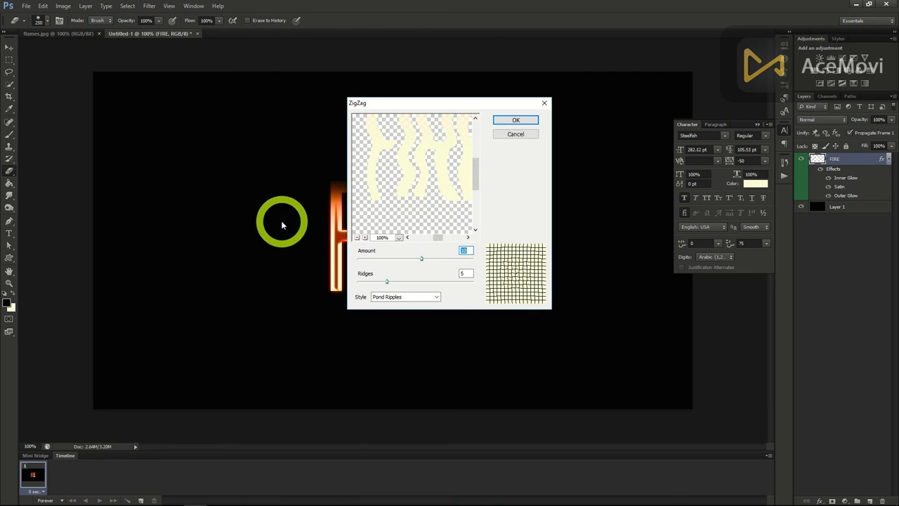
drag(421, 259, 384, 282)
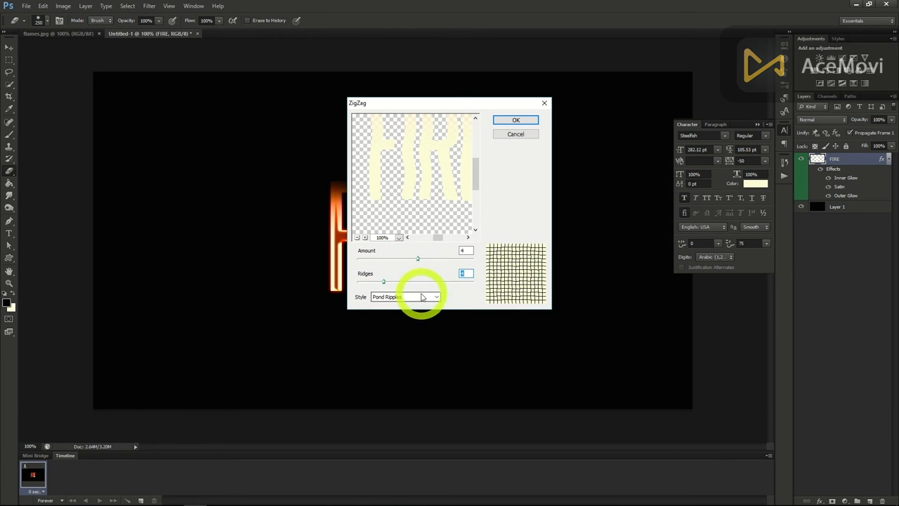
click(510, 120)
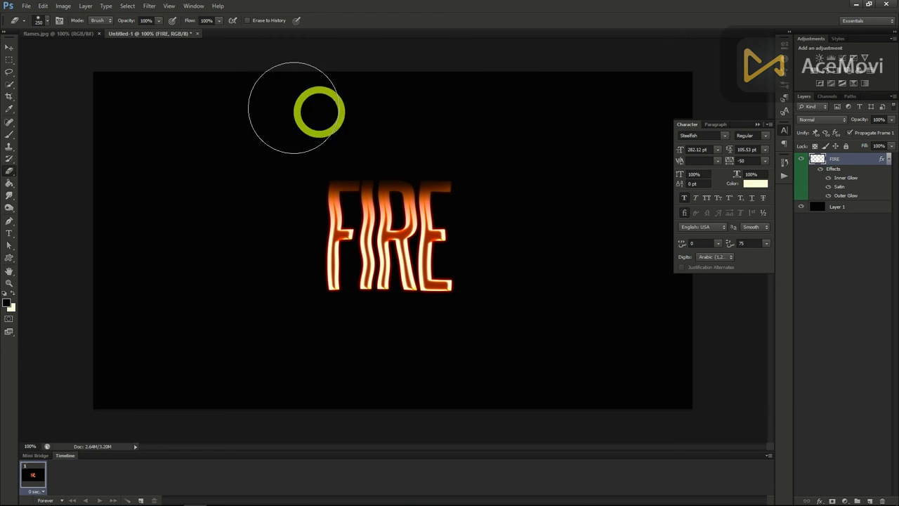
Copy the flames.jpg layer into the FIRE document, and duplicate the flame areas selected from the Green channel onto a new layer
click(74, 34)
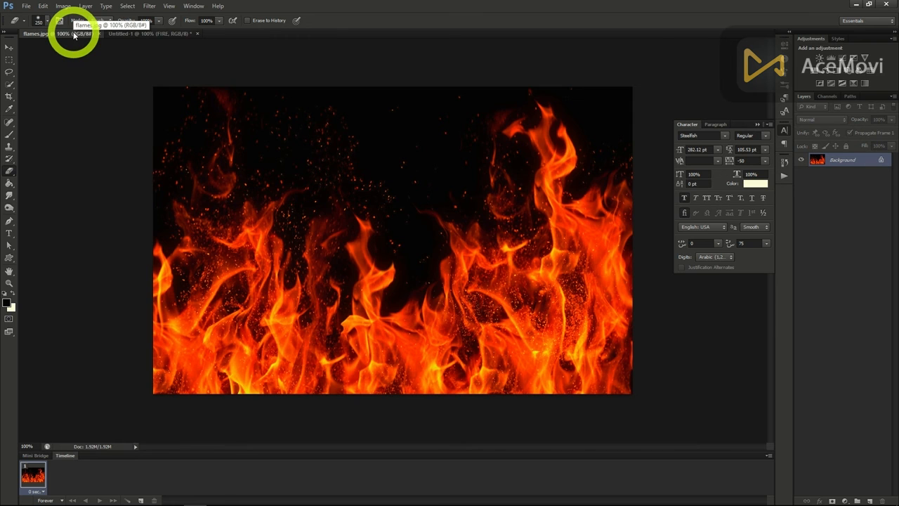
drag(834, 160, 167, 37)
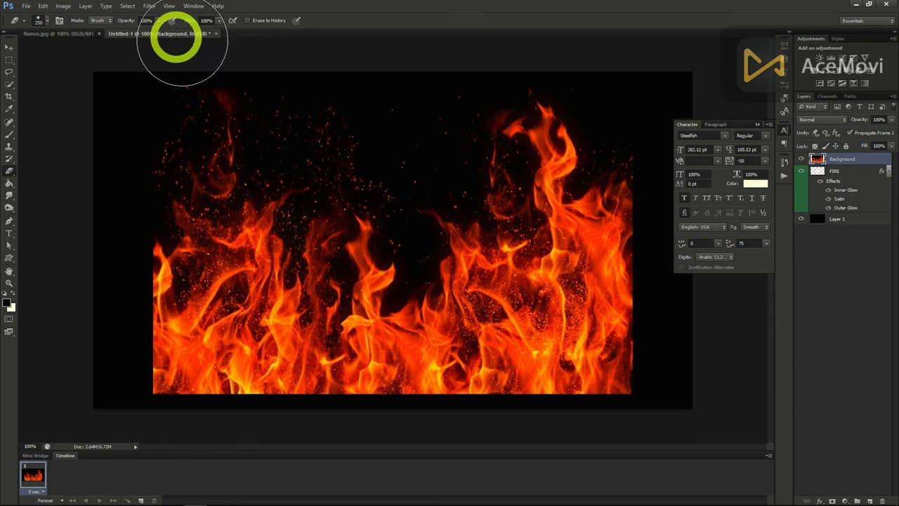
click(828, 96)
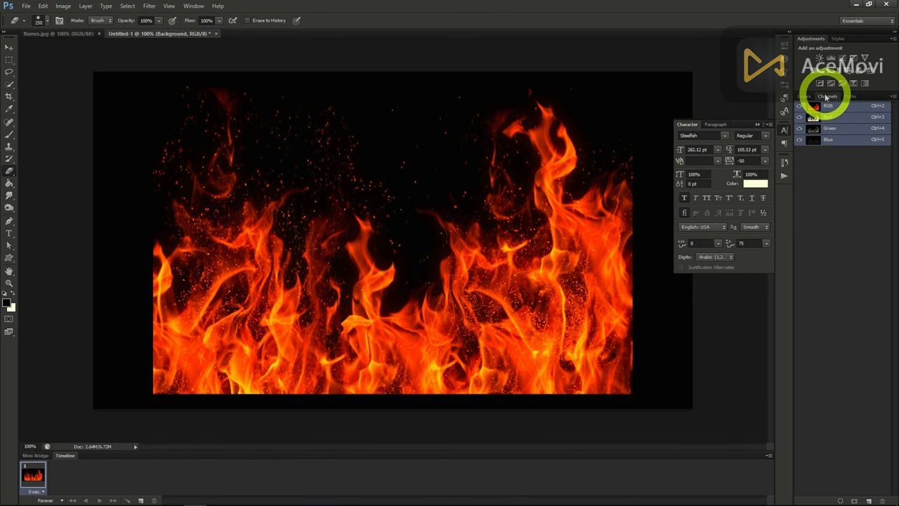
ctrl+click(833, 131)
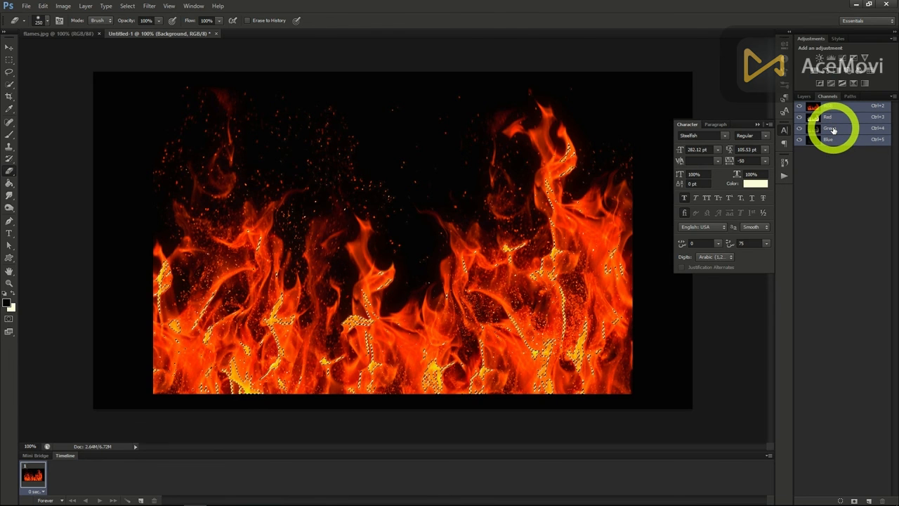
click(806, 97)
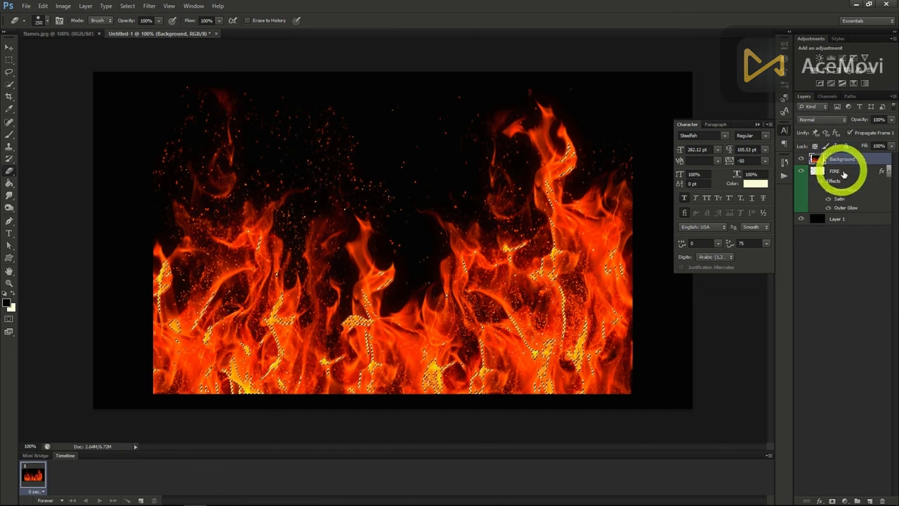
key(ctrl+j)
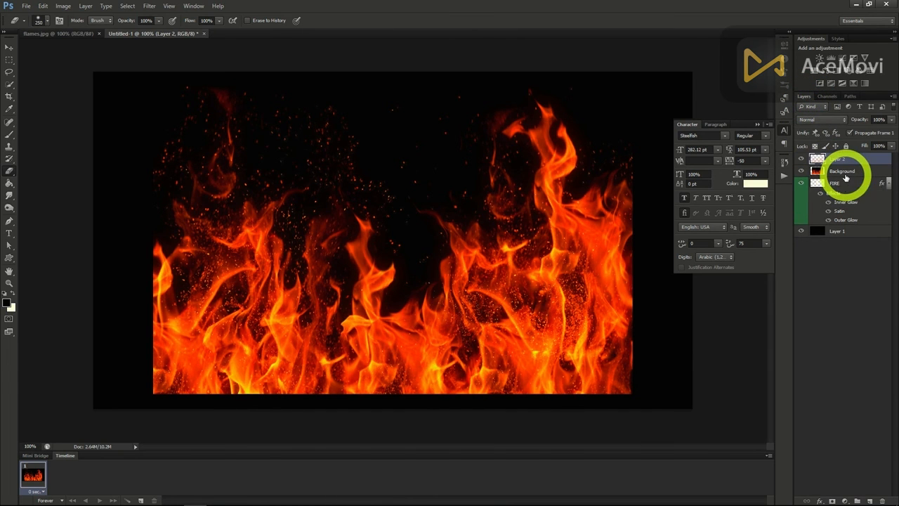
Delete the original flames layer and rename the extracted flames layer Fire Main
click(835, 173)
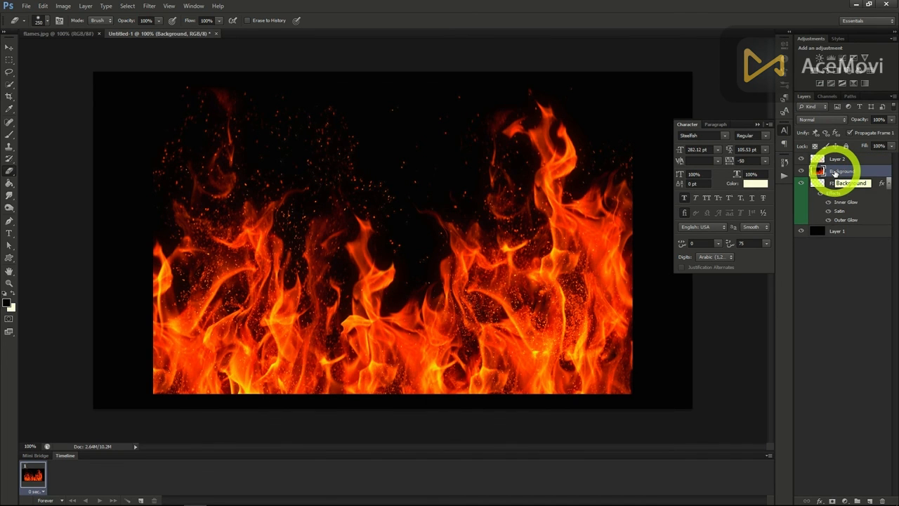
key(Delete)
click(837, 160)
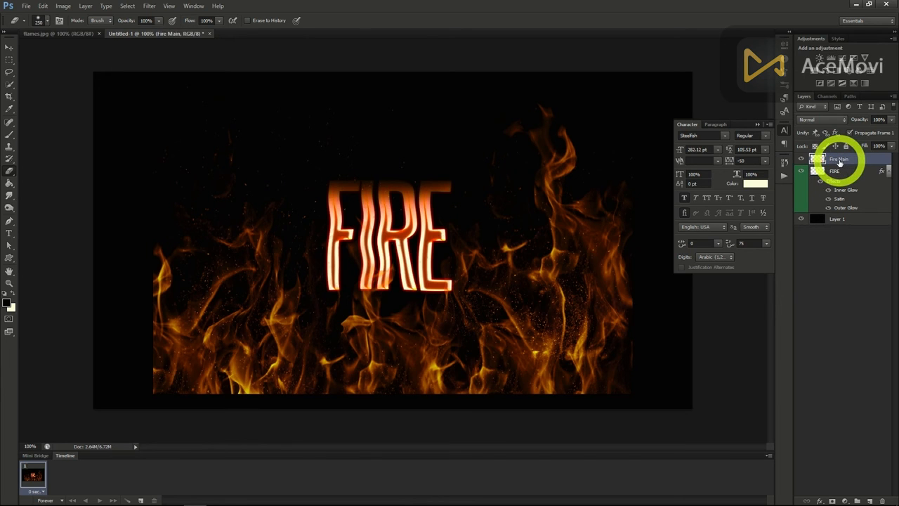
Scale the Fire Main layer proportionally to about 55% and position its flames over the FIRE text
click(10, 48)
drag(529, 326, 508, 305)
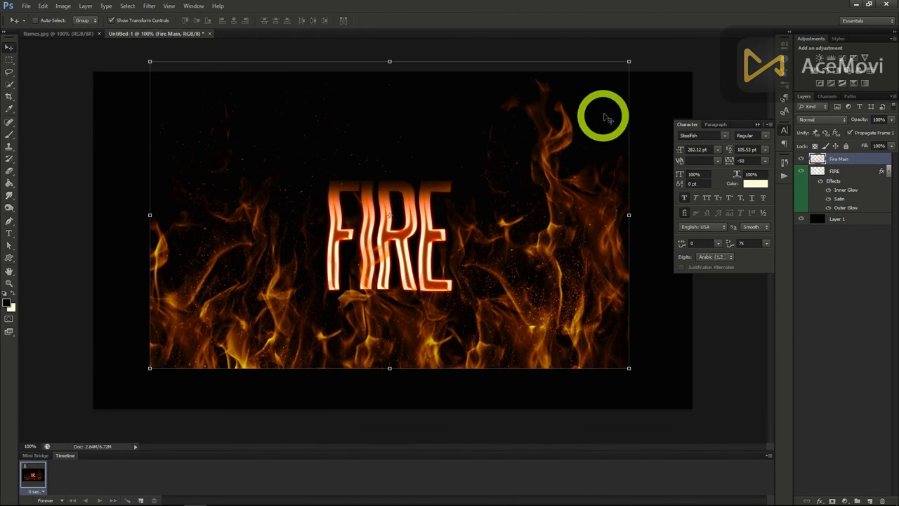
click(629, 60)
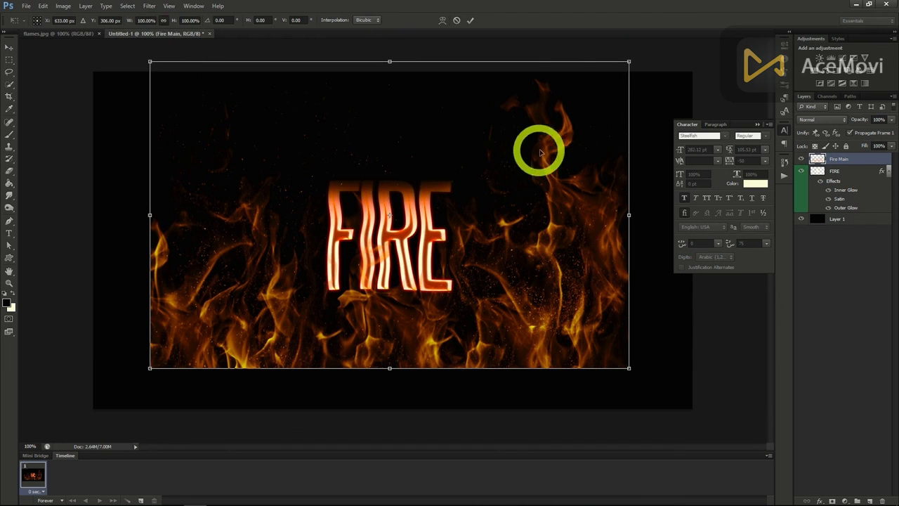
drag(629, 61, 414, 199)
mouse_move(337, 283)
mouse_down()
mouse_move(412, 251)
mouse_move(401, 255)
mouse_up()
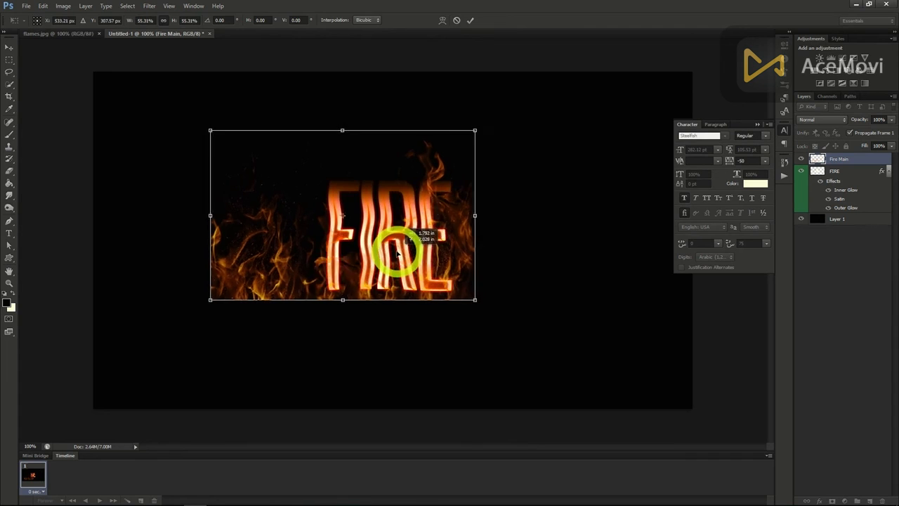
key(Return)
Erase the excess flames around the FIRE text on the Fire Main layer with the soft 250 px Eraser
key(e)
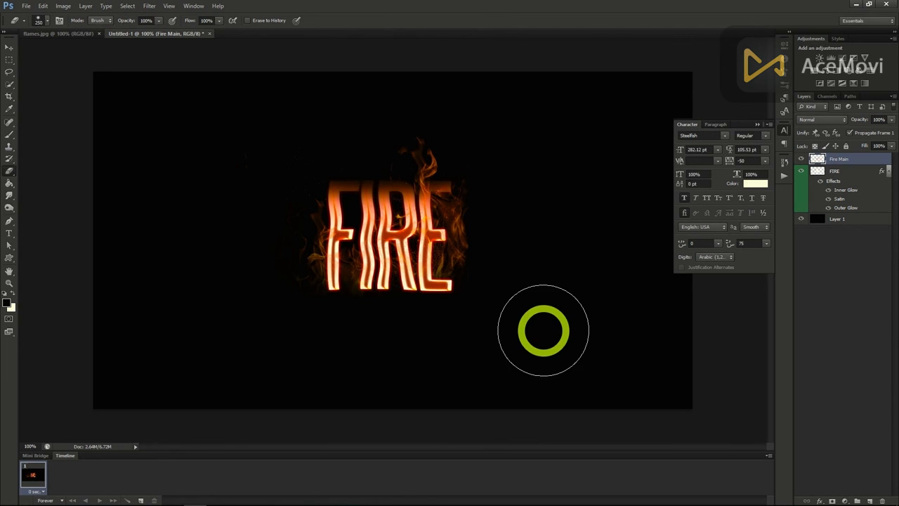